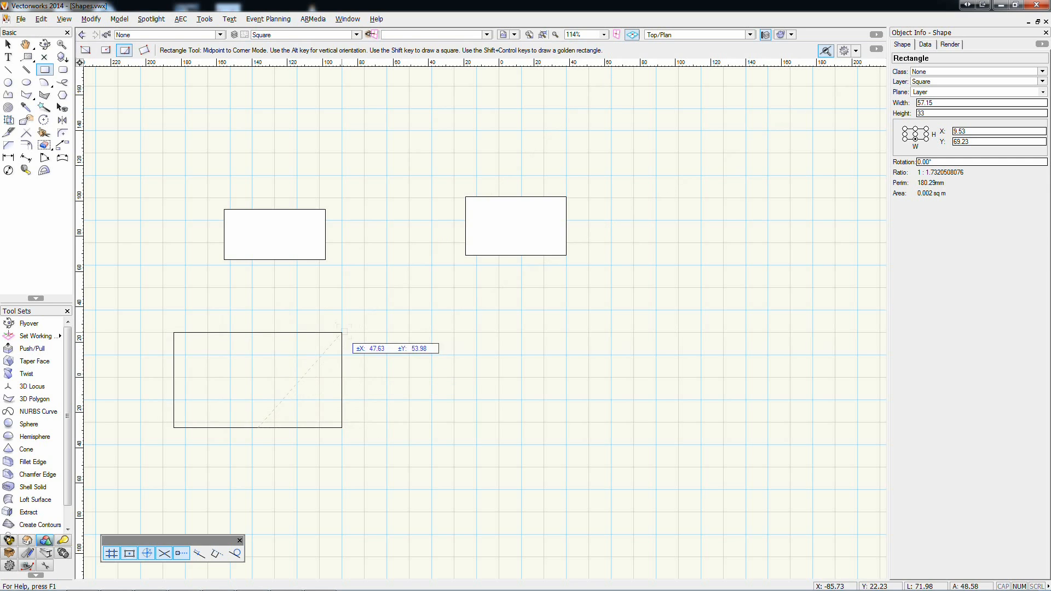
# - Draw a rectangle about 95 × 54 mm in Midpoint to Corner mode and a three-point rotated rectangle about 84 × 79 mm at -30°
pyautogui.click(341, 333)
pyautogui.click(143, 51)
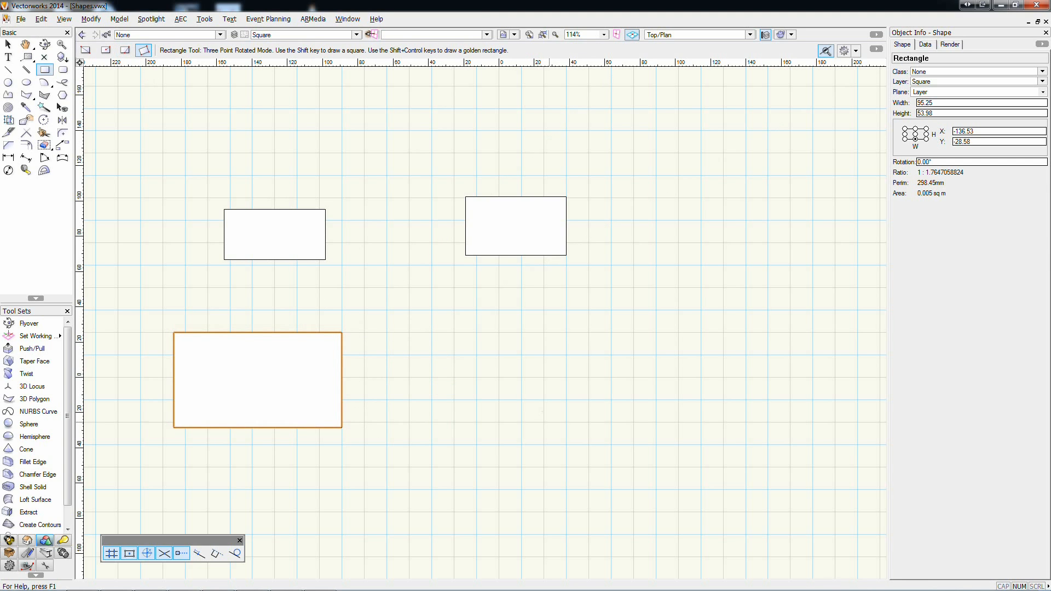
pyautogui.click(549, 422)
pyautogui.click(678, 496)
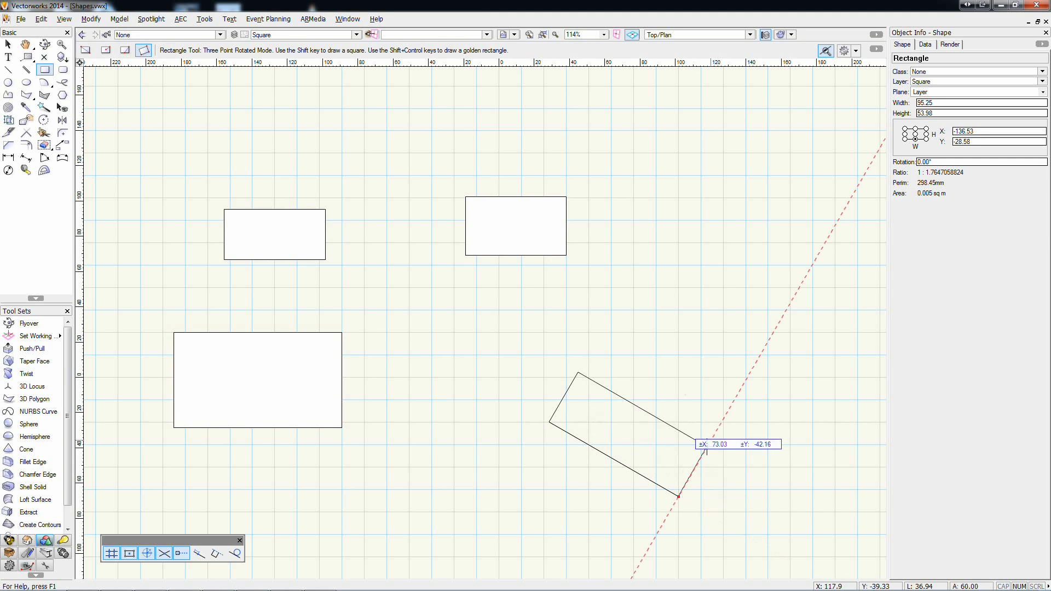
pyautogui.click(748, 377)
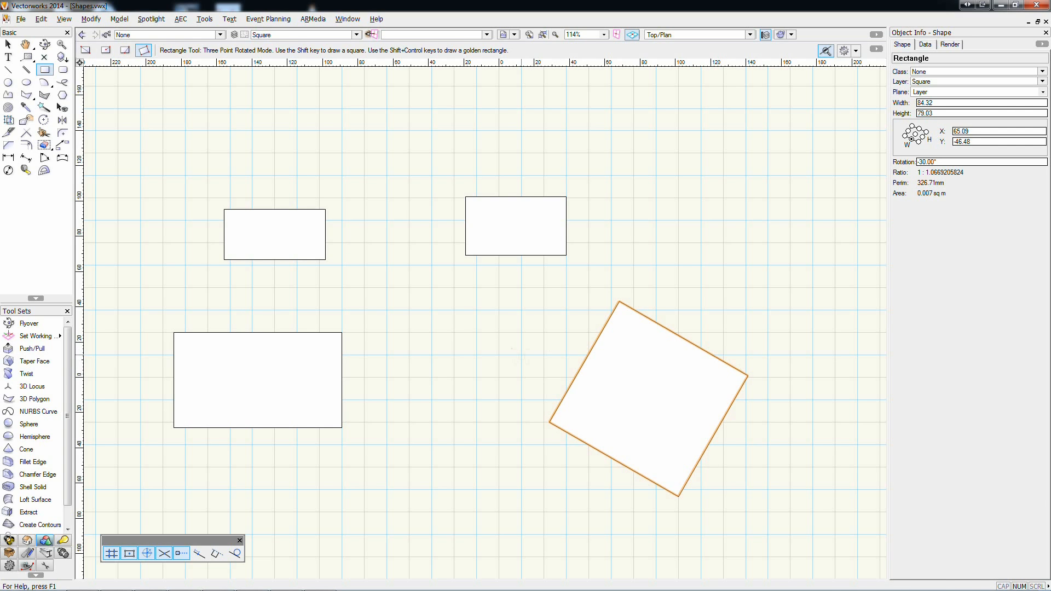
# - Draw three unrotated squares about 16, 35 and 48 mm wide using the Rectangle tool's Three Point Rotated mode
pyautogui.click(521, 360)
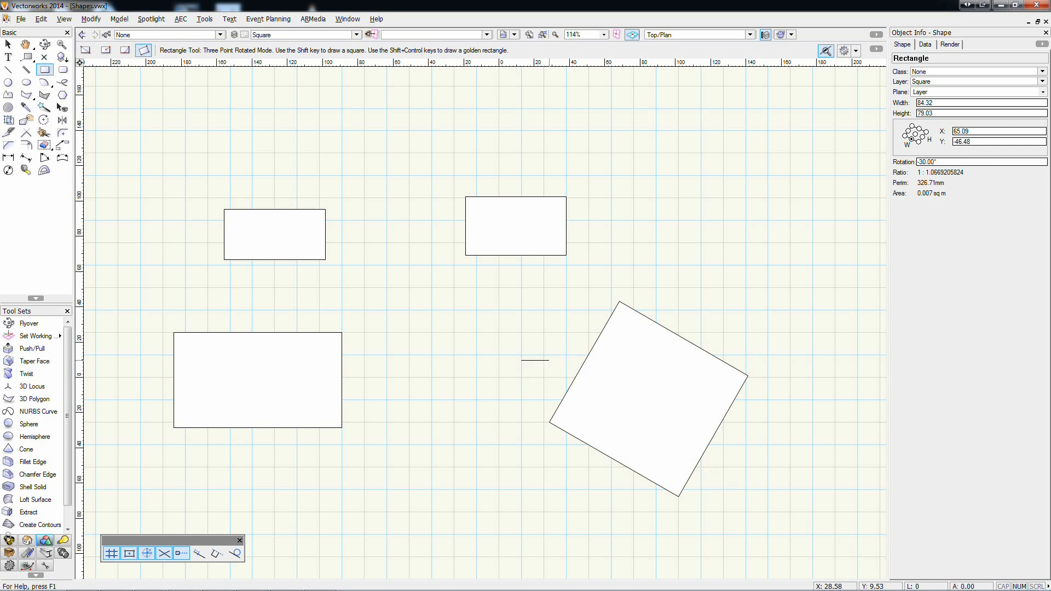
pyautogui.click(549, 361)
pyautogui.click(550, 332)
pyautogui.click(420, 417)
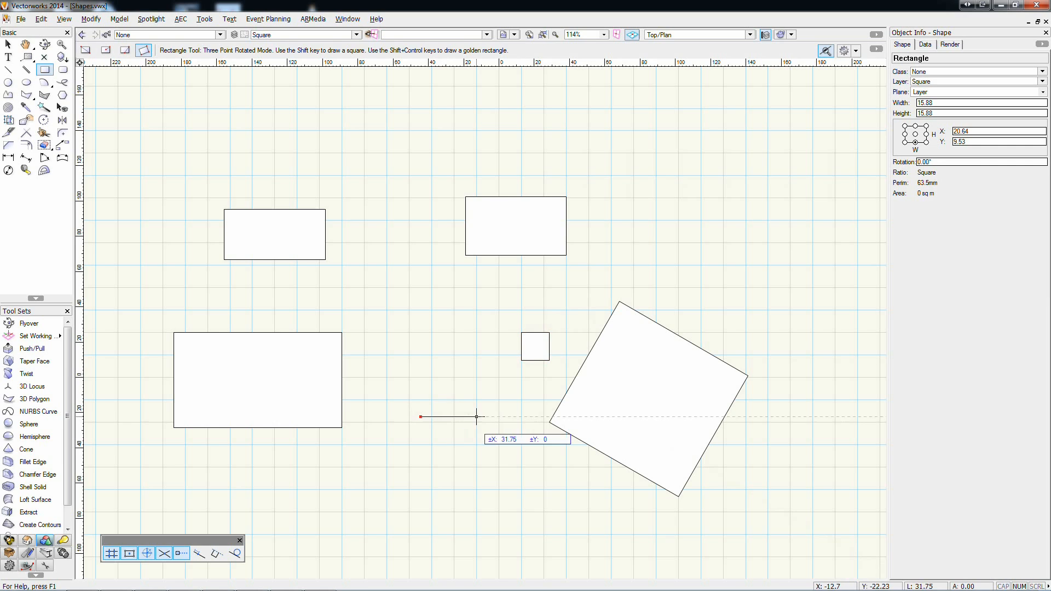
pyautogui.click(482, 418)
pyautogui.click(482, 355)
pyautogui.click(398, 282)
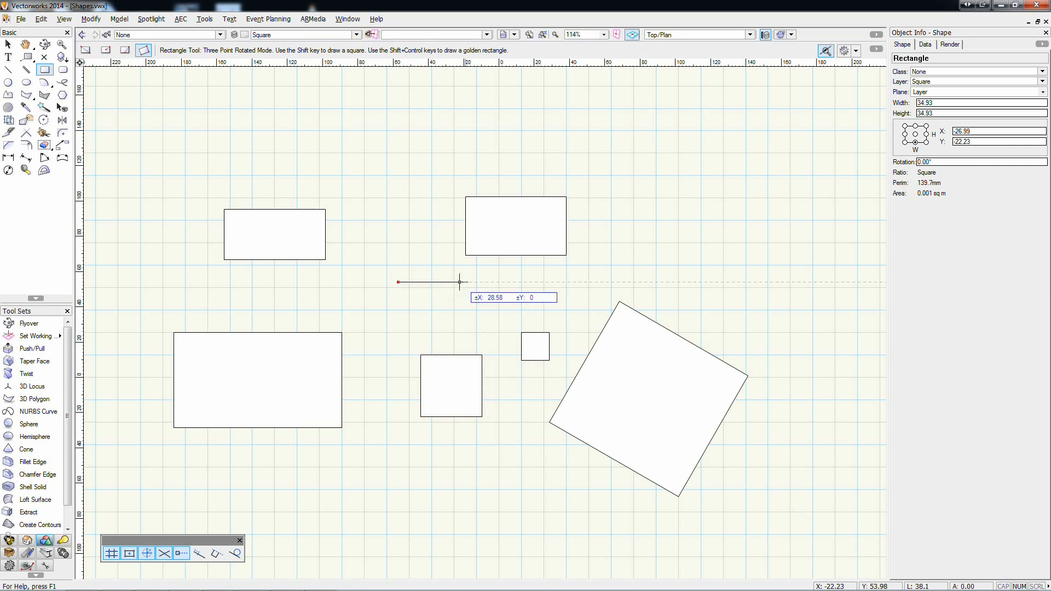
pyautogui.click(481, 282)
pyautogui.click(482, 198)
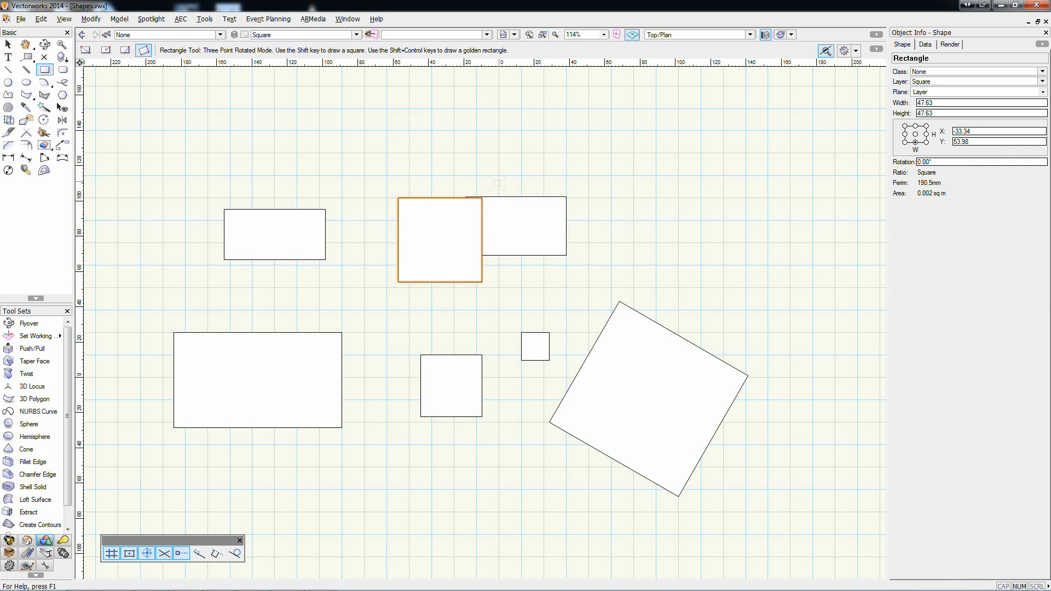
# - Delete all shapes on the layer and create a 100 × 100 mm square with its bottom midpoint at X 0, Y 0
pyautogui.hotkey('ctrl', 'a')
pyautogui.press('Delete')
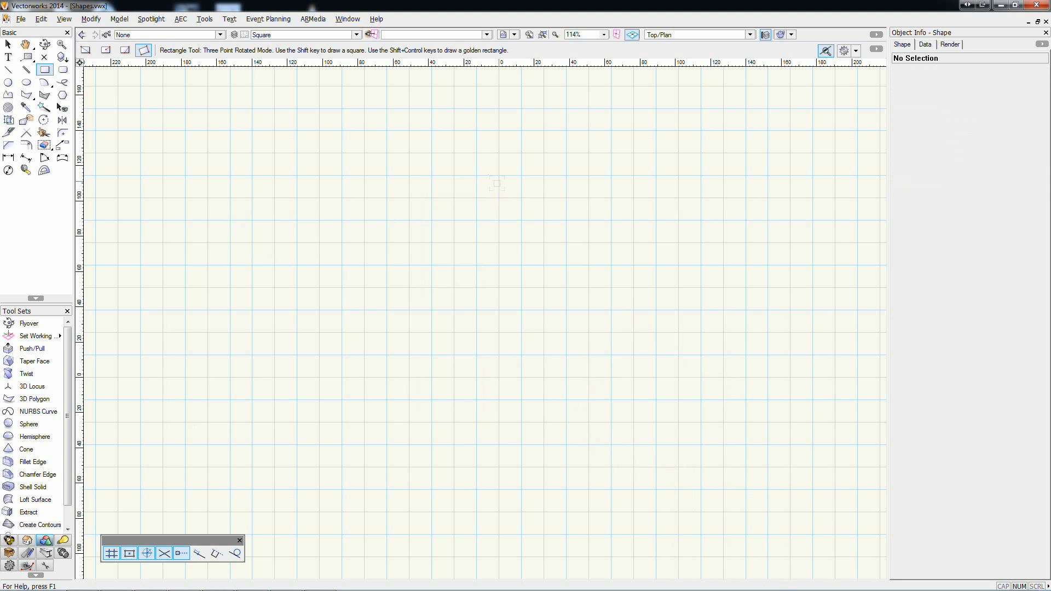
pyautogui.doubleClick(44, 70)
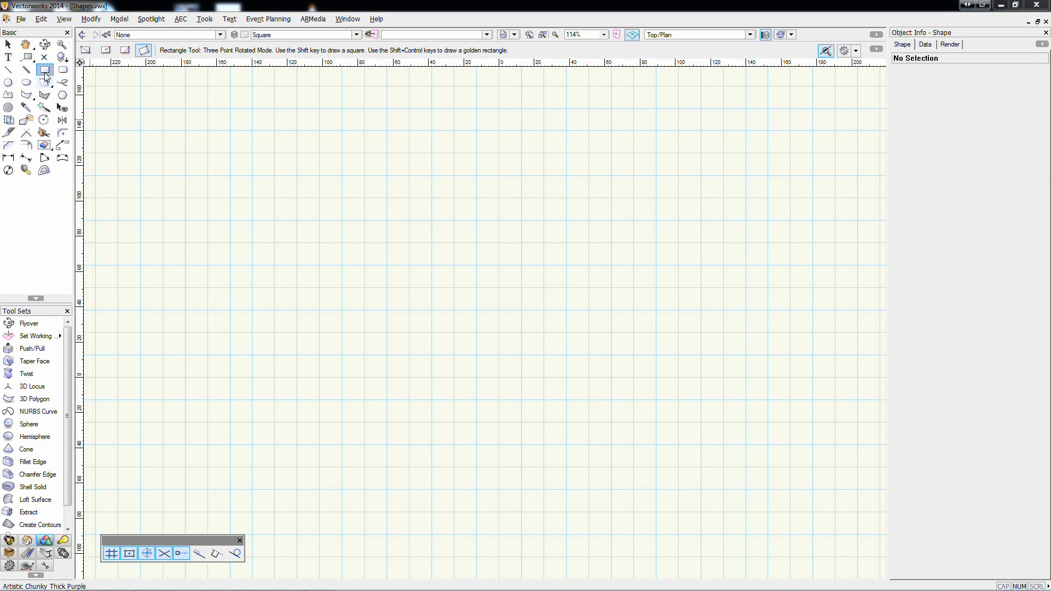
pyautogui.click(527, 397)
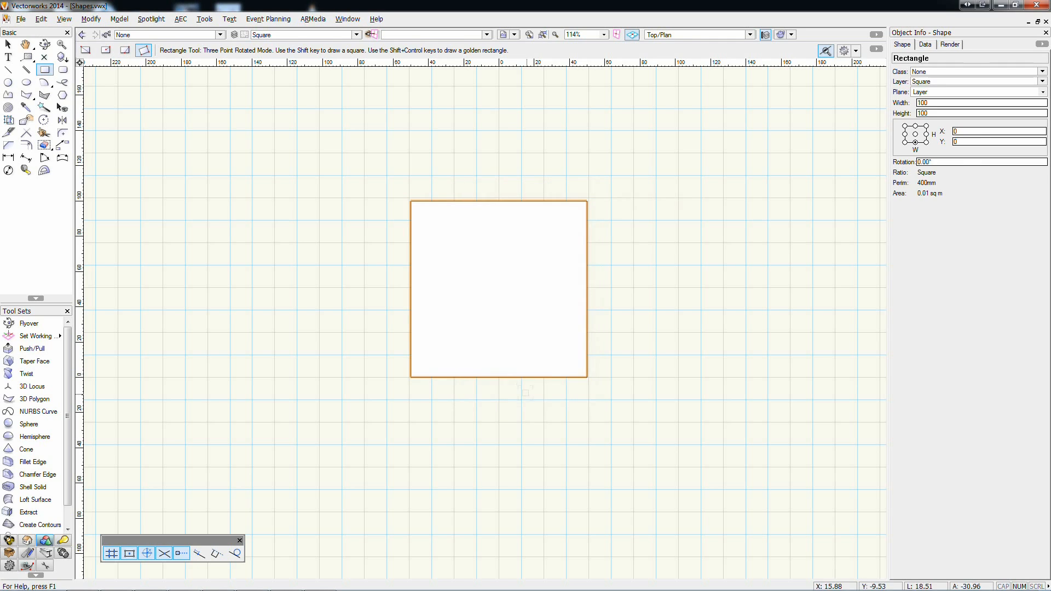
# - Copy the 100 mm square and paste it in place on the Rounded Rectangle layer
pyautogui.click(8, 44)
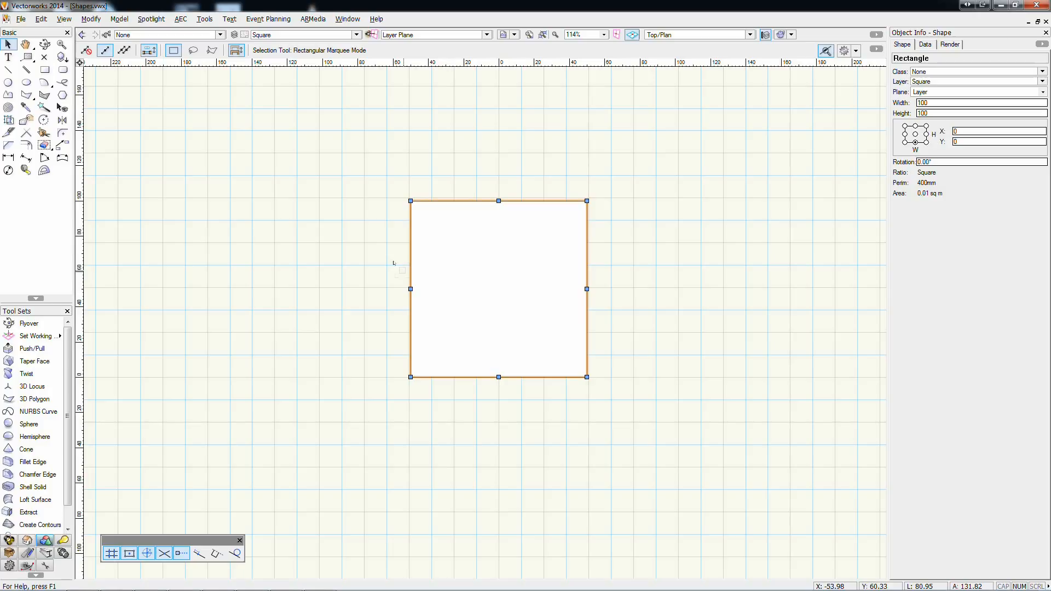
pyautogui.hotkey('ctrl', 'z')
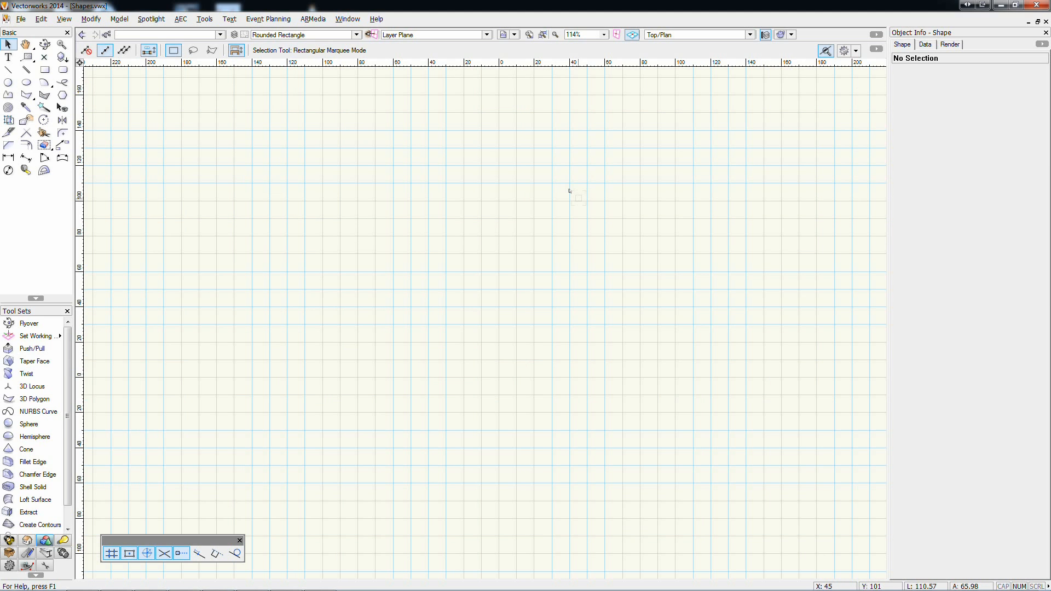
pyautogui.hotkey('ctrl', 'alt', 'v')
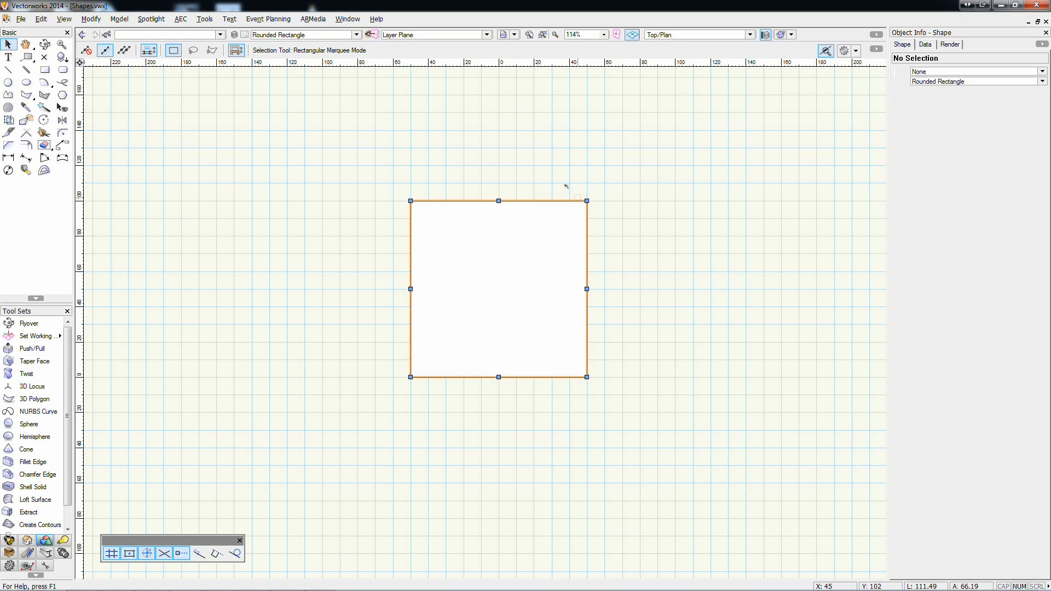
pyautogui.click(336, 230)
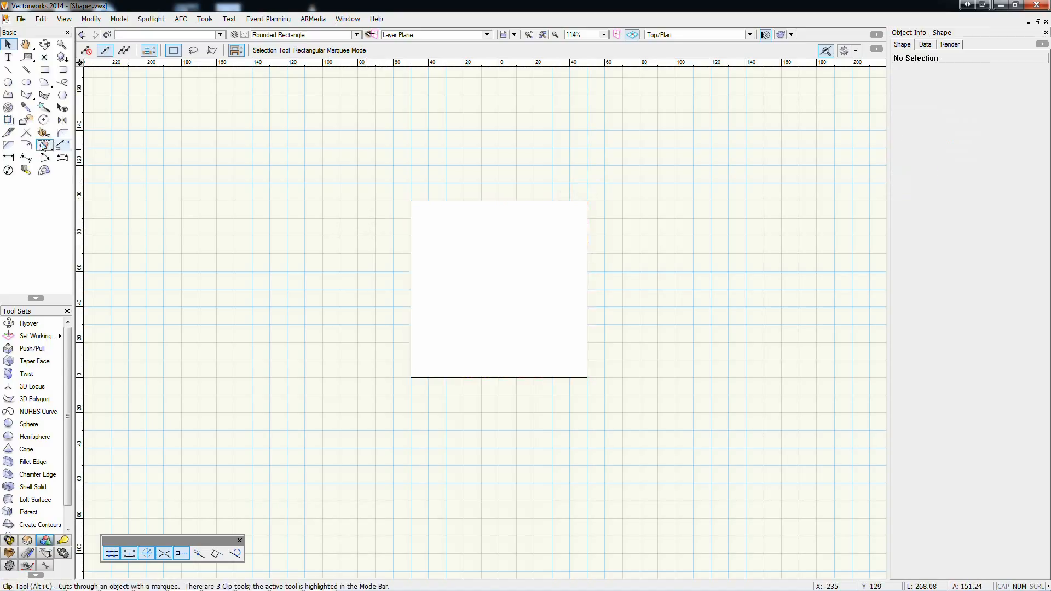
# - Fillet the square's two upper corners with a 25 mm radius in Trim mode
pyautogui.click(62, 135)
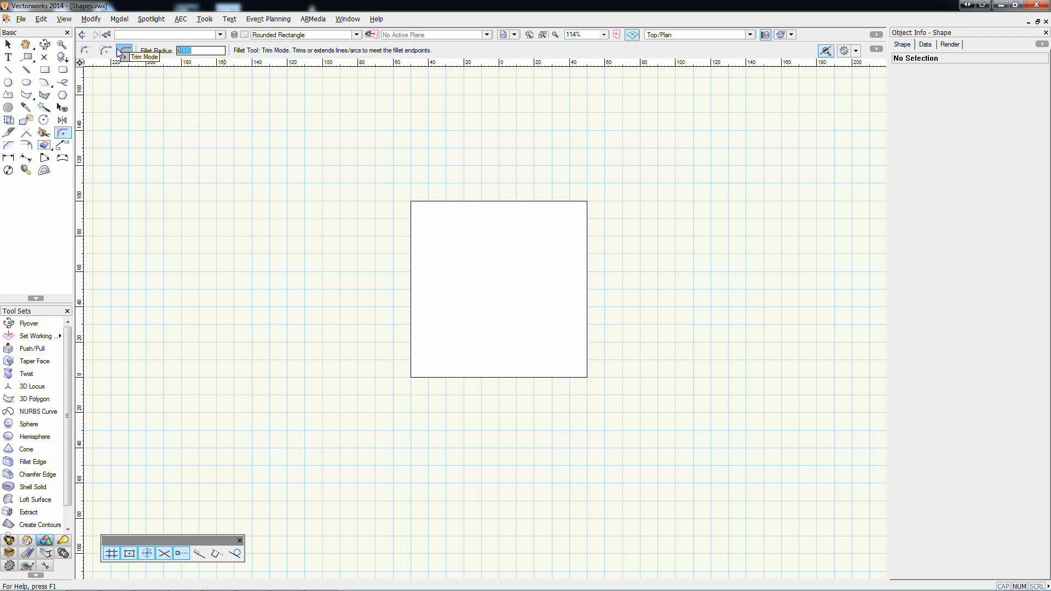
pyautogui.write('25')
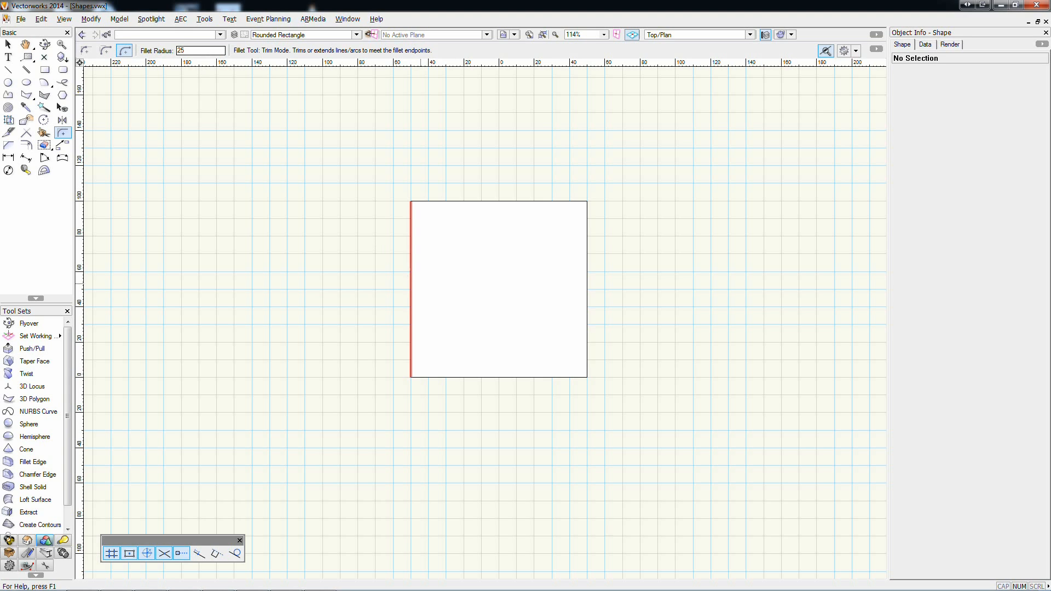
pyautogui.click(412, 271)
pyautogui.click(474, 201)
pyautogui.click(546, 201)
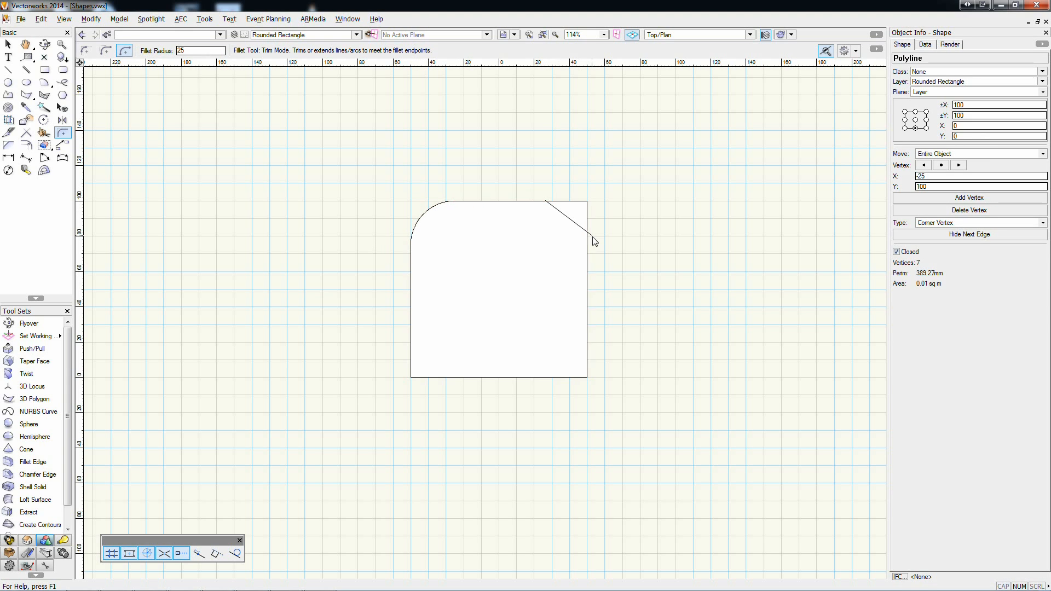
pyautogui.click(591, 235)
pyautogui.press('Return')
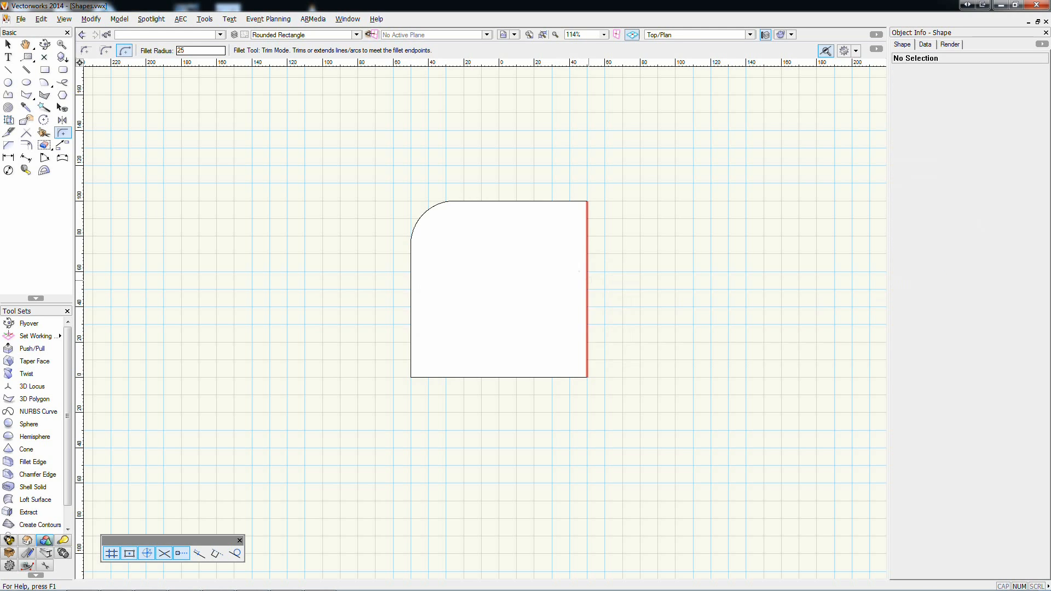
pyautogui.click(550, 199)
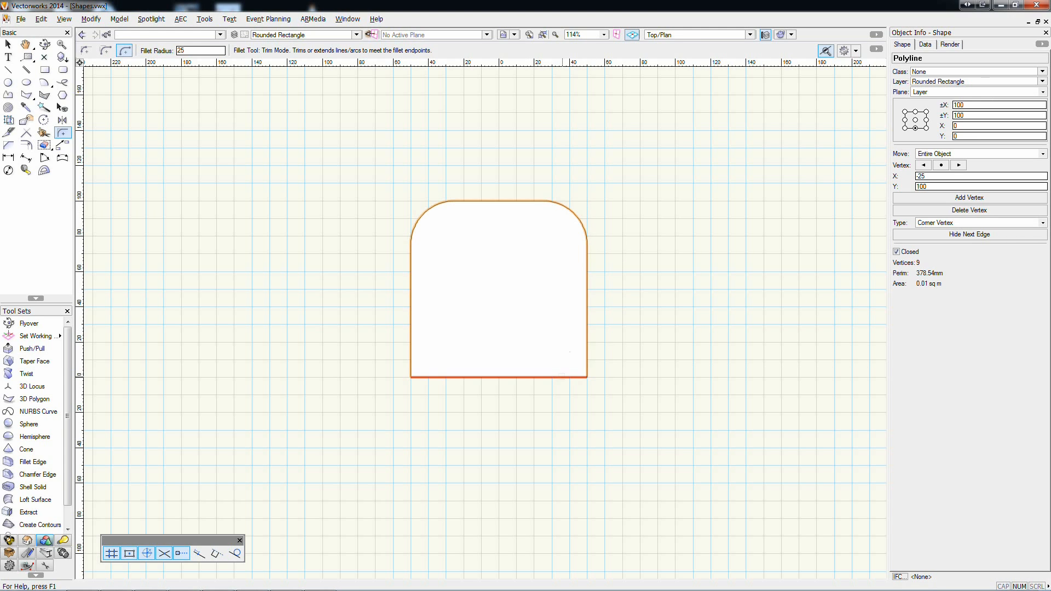
# - Fillet the square's two lower corners with the same radius
pyautogui.click(587, 347)
pyautogui.click(548, 377)
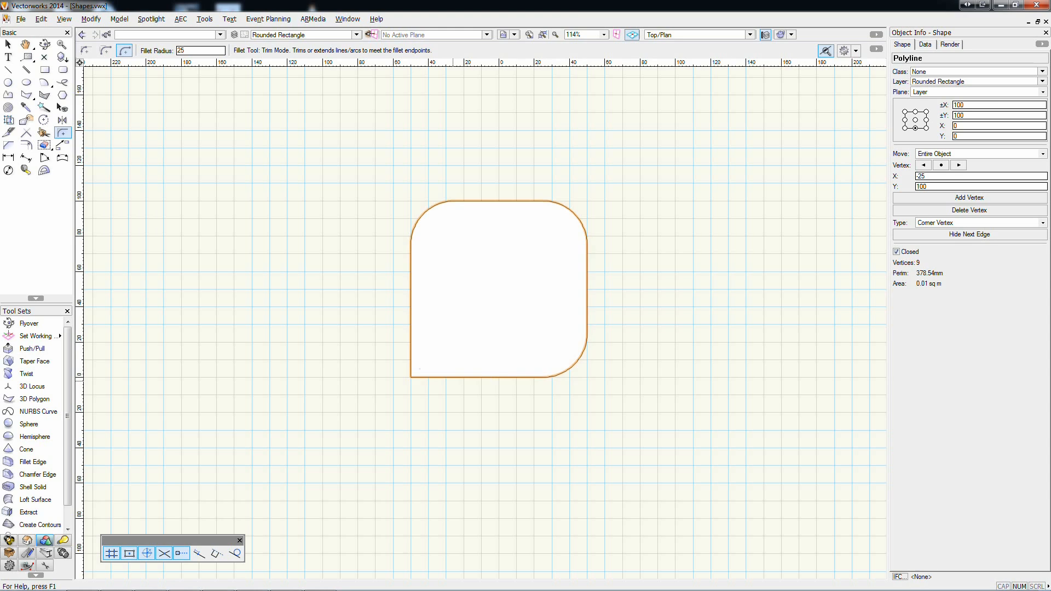
pyautogui.click(411, 348)
pyautogui.click(442, 378)
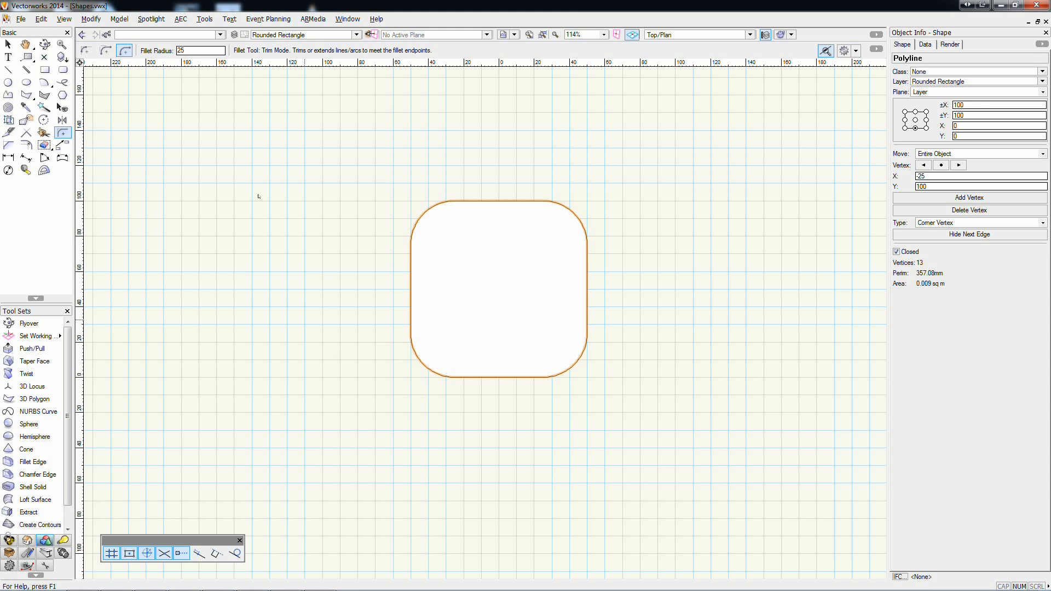
# - Paste the square in place on the Triangle - Right Angle layer and draw a rotated rectangle about 88 mm deep over the half above its falling diagonal
pyautogui.hotkey('ctrl', 'Up')
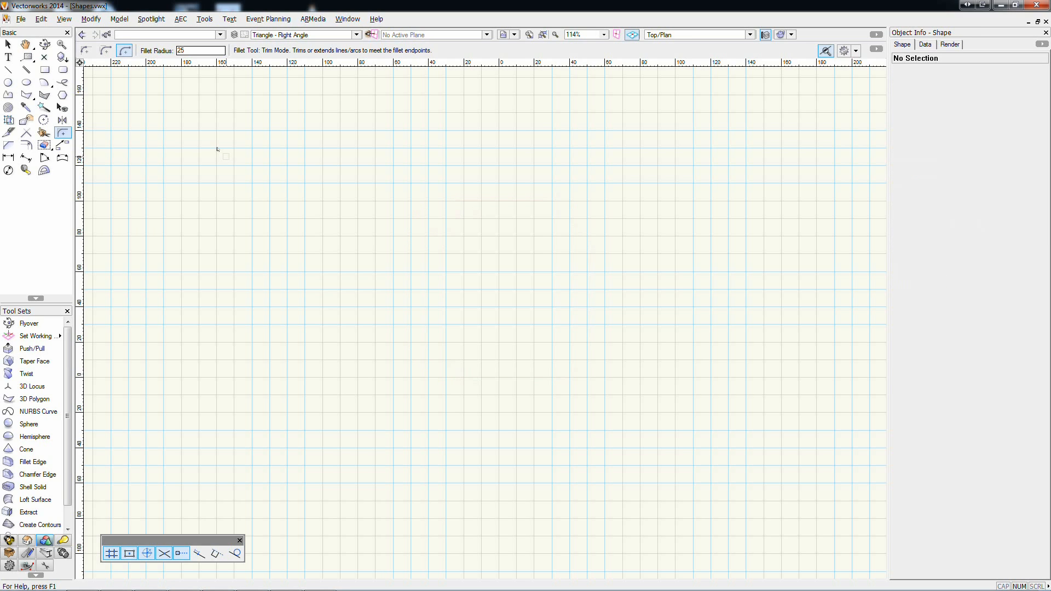
pyautogui.hotkey('ctrl', 'alt', 'v')
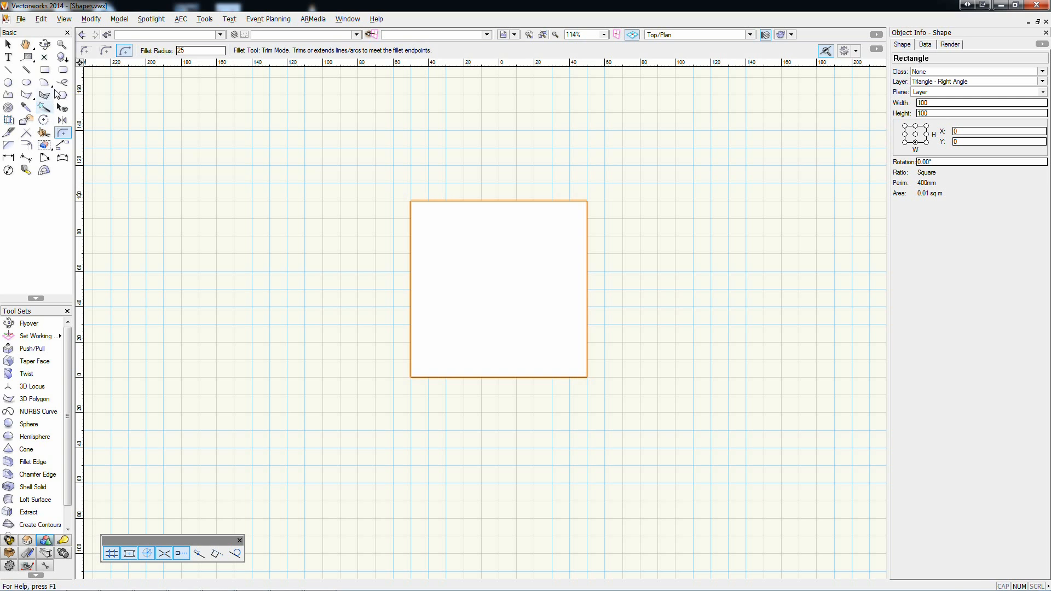
pyautogui.click(44, 70)
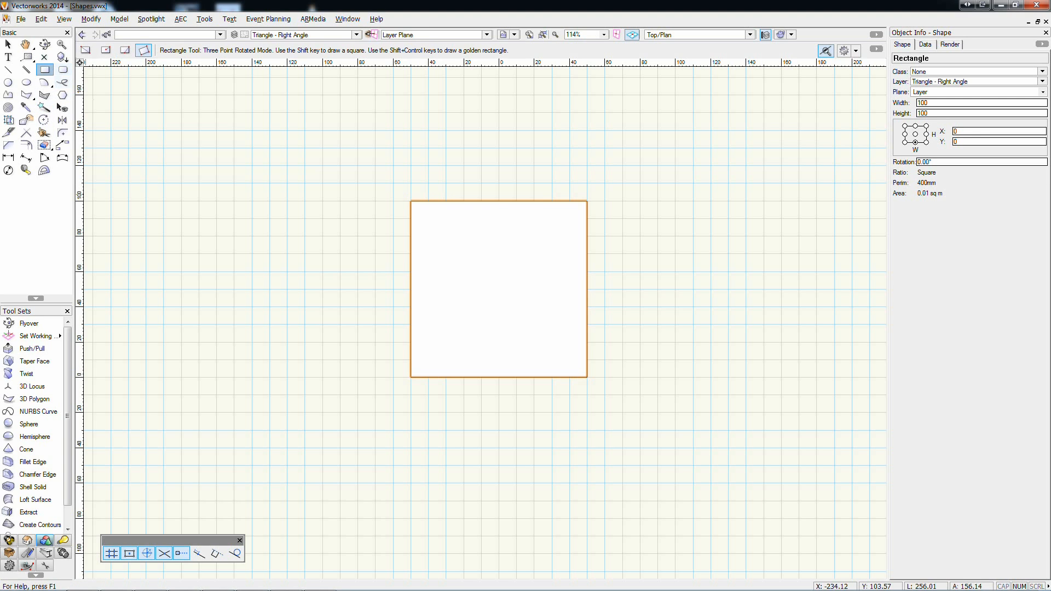
pyautogui.click(411, 201)
pyautogui.click(587, 377)
pyautogui.click(665, 236)
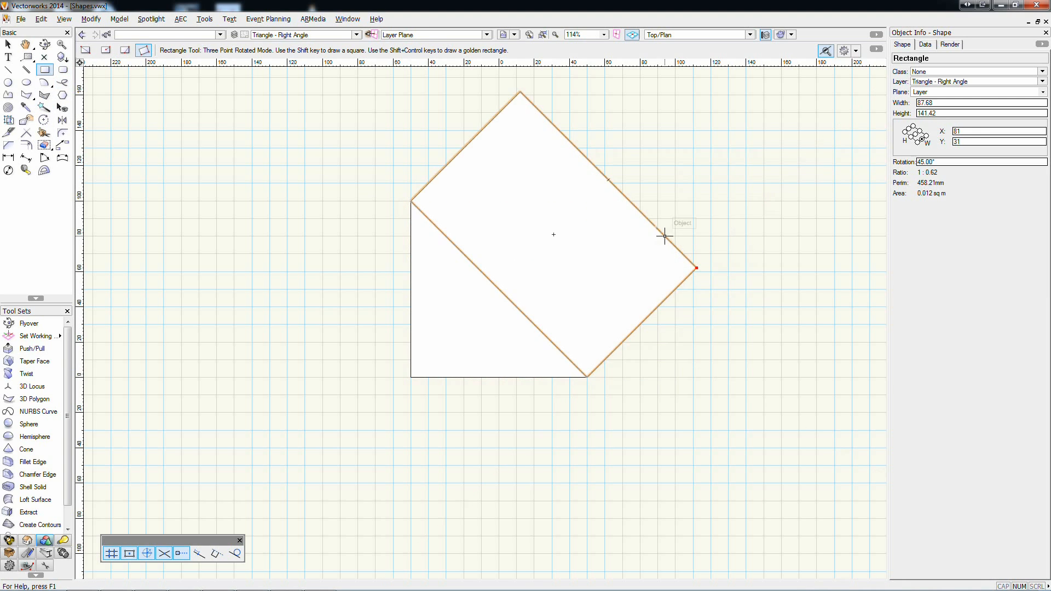
# - Clip the square with the overlapping rotated rectangle and delete the cutting shapes, leaving a right-angled triangle
pyautogui.press('x')
pyautogui.keyDown('shift'); pyautogui.click(469, 310); pyautogui.keyUp('shift')
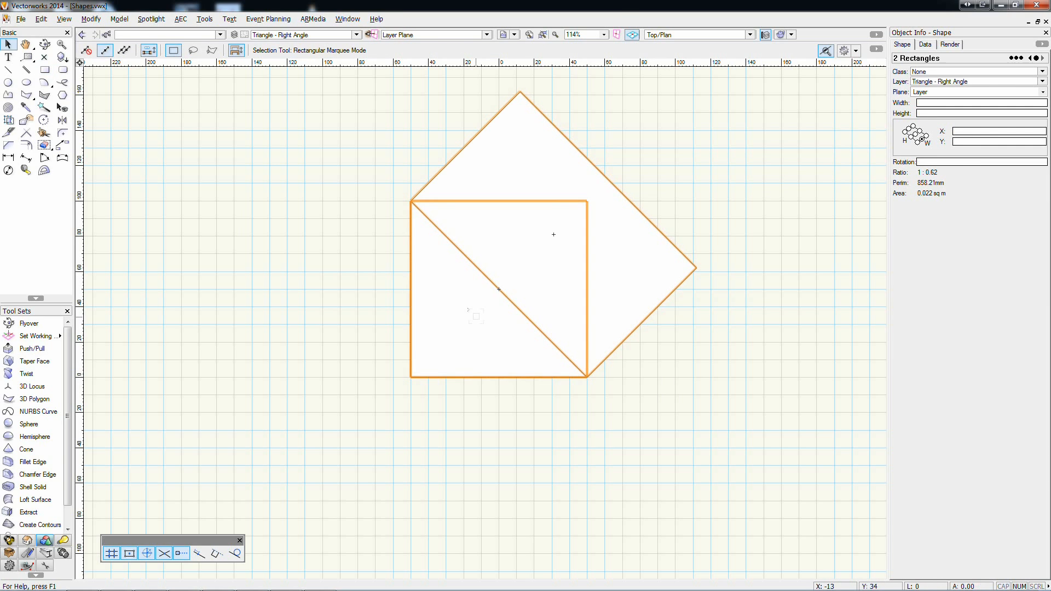
pyautogui.rightClick(478, 355)
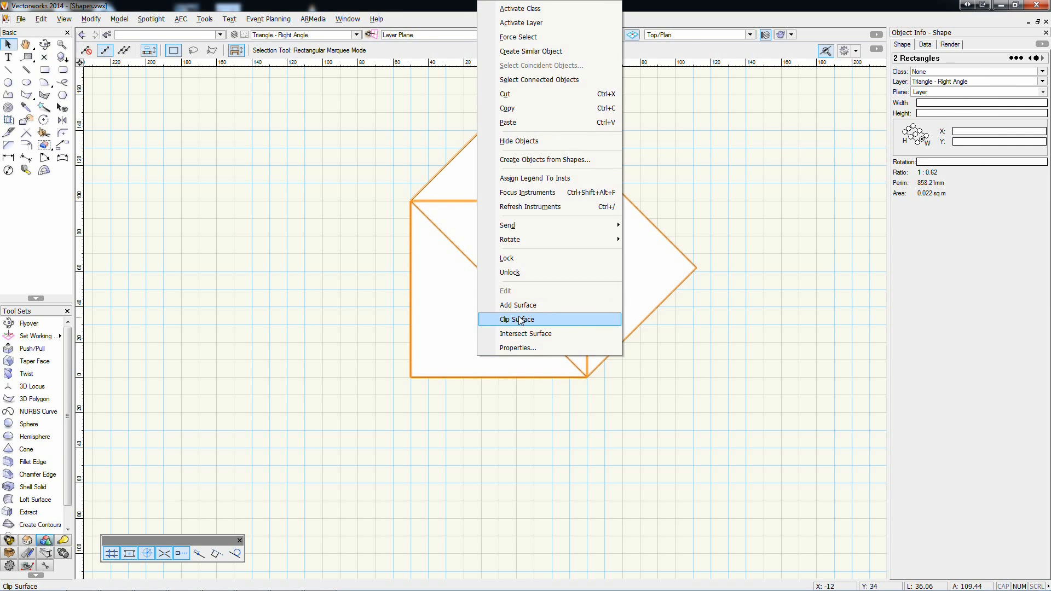
pyautogui.click(520, 320)
pyautogui.press('Delete')
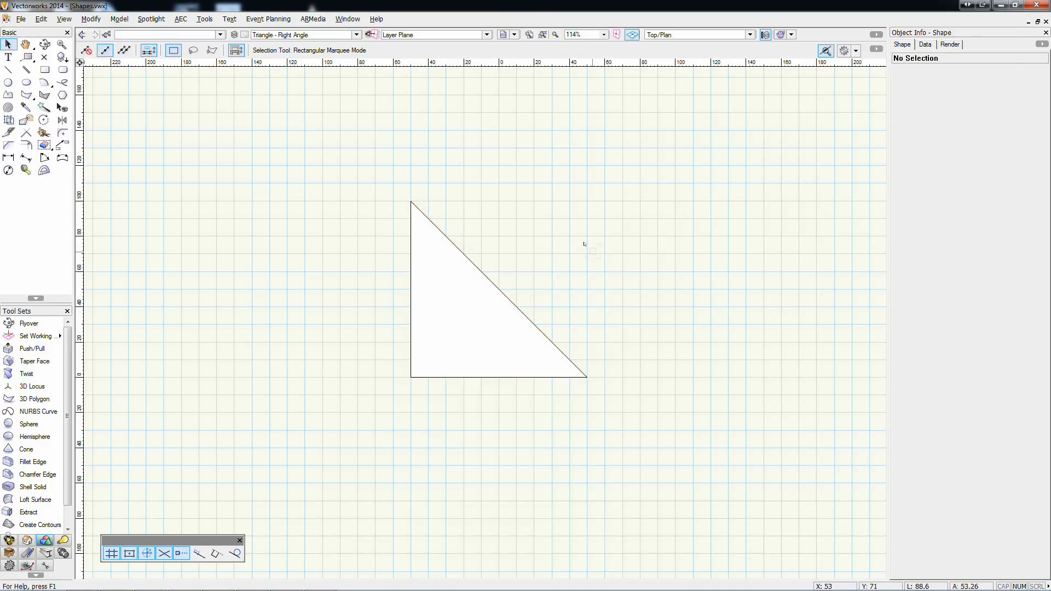
# - Paste the square in place on the Triangle - Equilateral layer and draw a 142 × 94 mm rectangle outward from its lower-left corner at 60°
pyautogui.hotkey('ctrl', 'Up')
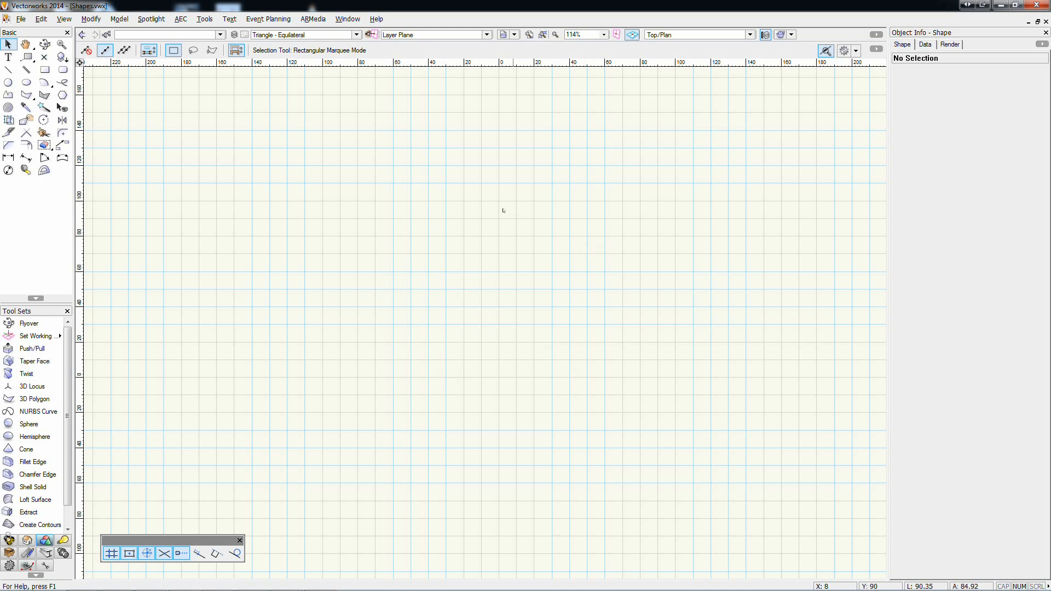
pyautogui.hotkey('ctrl', 'alt', 'v')
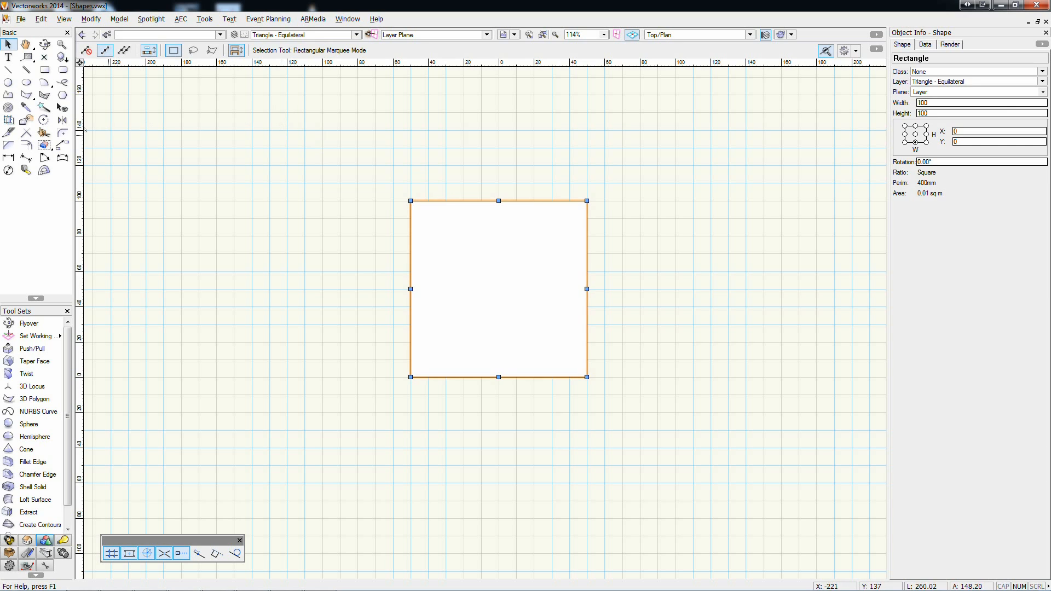
pyautogui.click(44, 69)
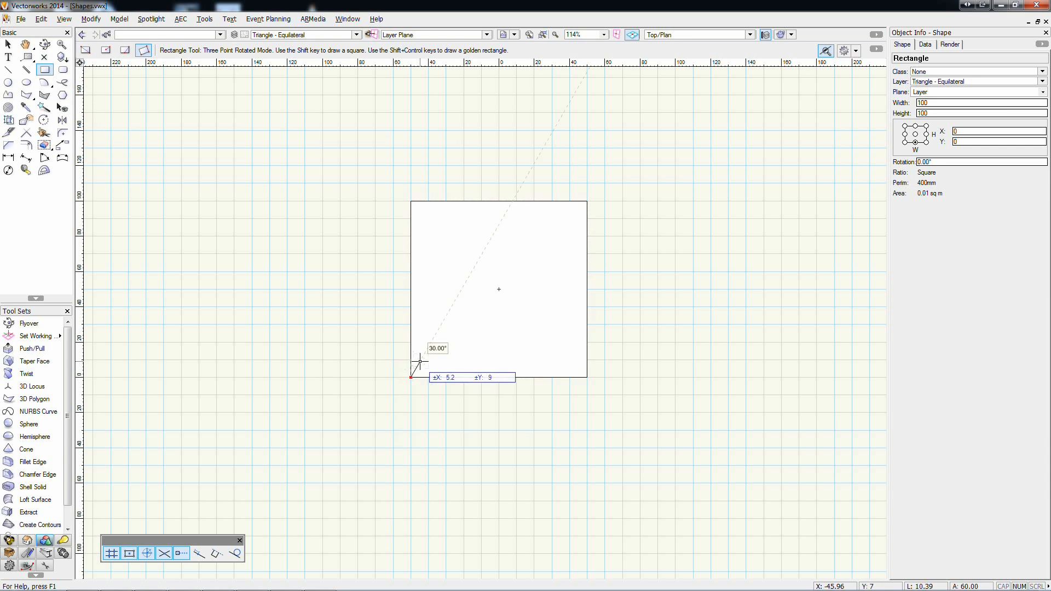
pyautogui.click(412, 377)
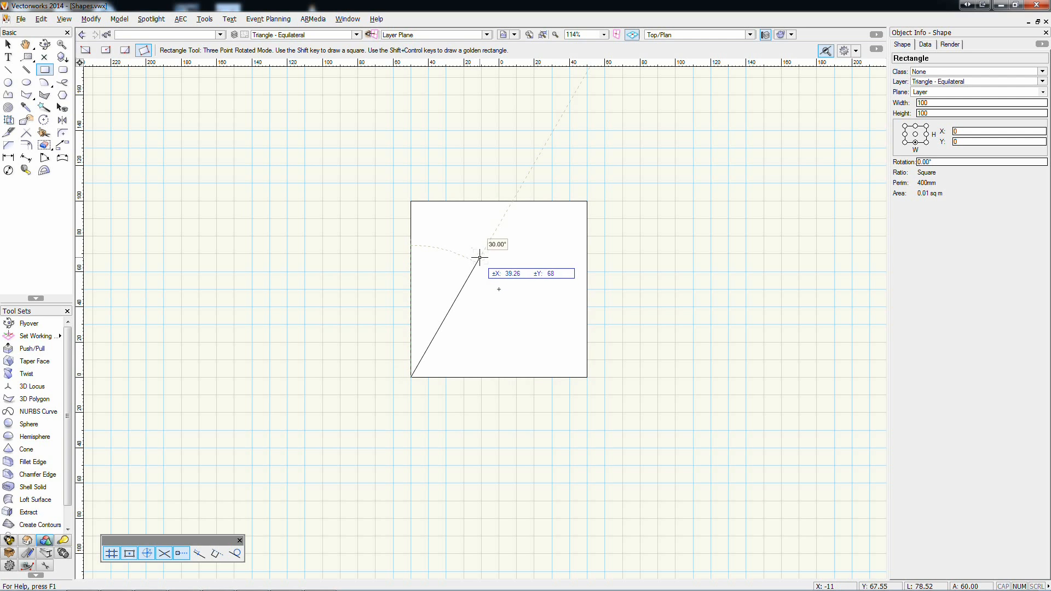
pyautogui.click(536, 160)
pyautogui.click(358, 136)
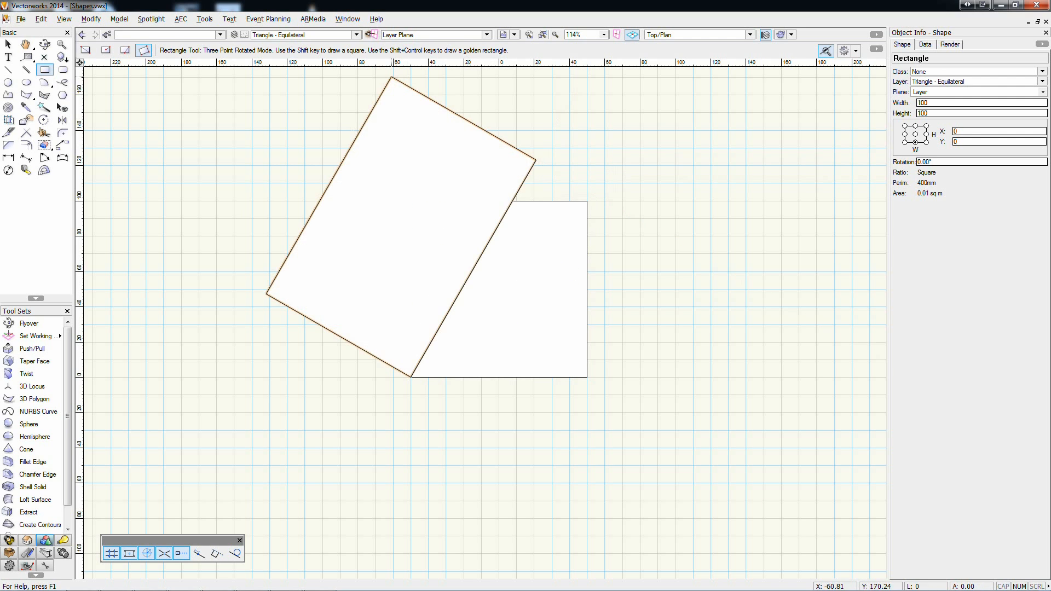
# - Draw a second rotated rectangle about 124 × 91 mm outward from the square's lower-right corner, with a 30° rotation
pyautogui.click(587, 377)
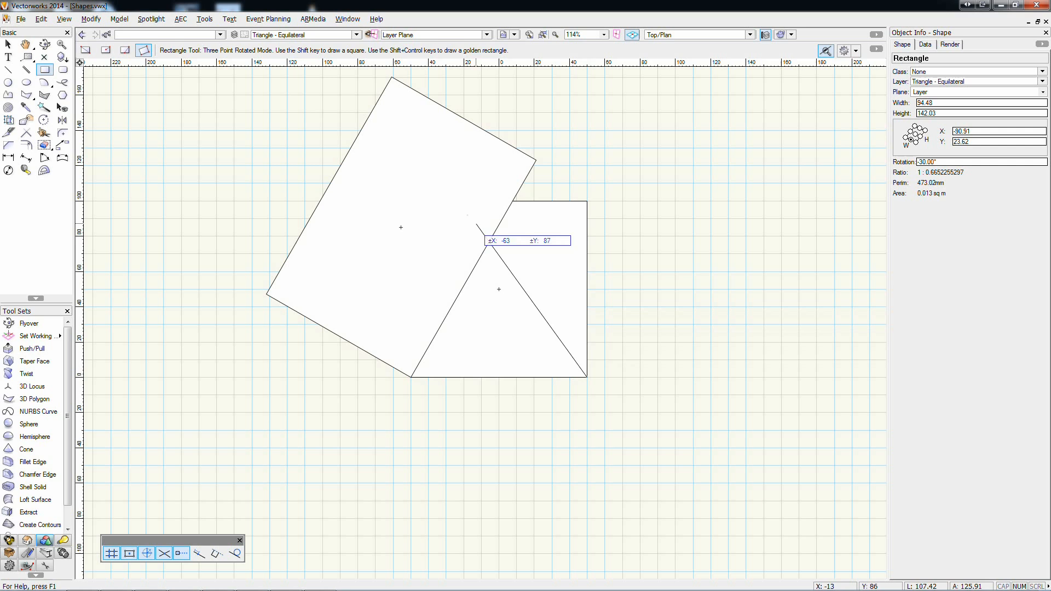
pyautogui.click(479, 188)
pyautogui.click(616, 110)
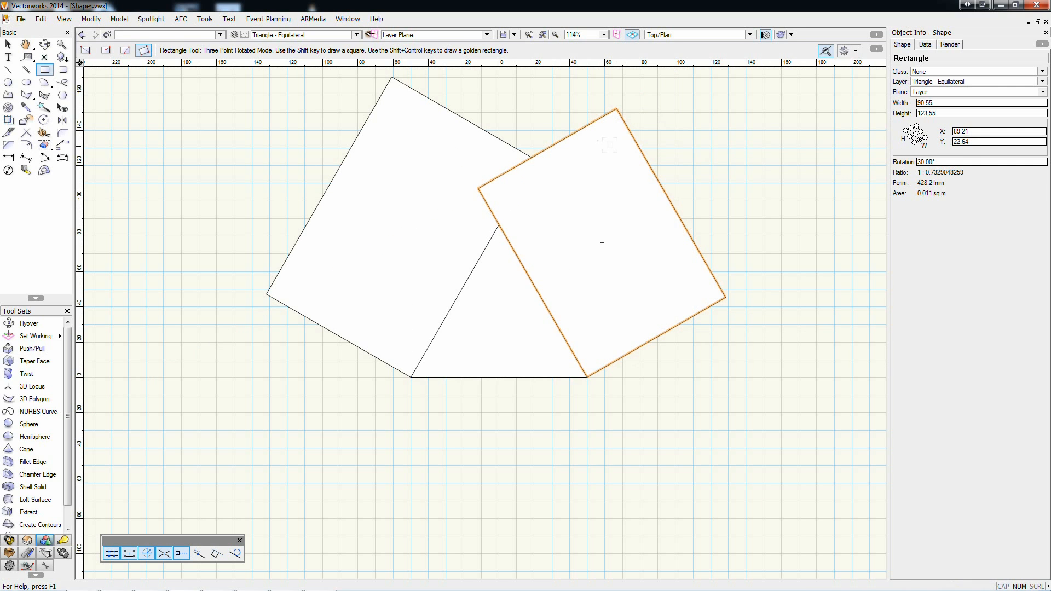
# - Clip the square with the two rotated rectangles and delete the cutting shapes, leaving an equilateral triangle
pyautogui.press('x')
pyautogui.keyDown('shift'); pyautogui.click(455, 312); pyautogui.keyUp('shift')
pyautogui.keyDown('shift'); pyautogui.click(383, 195); pyautogui.keyUp('shift')
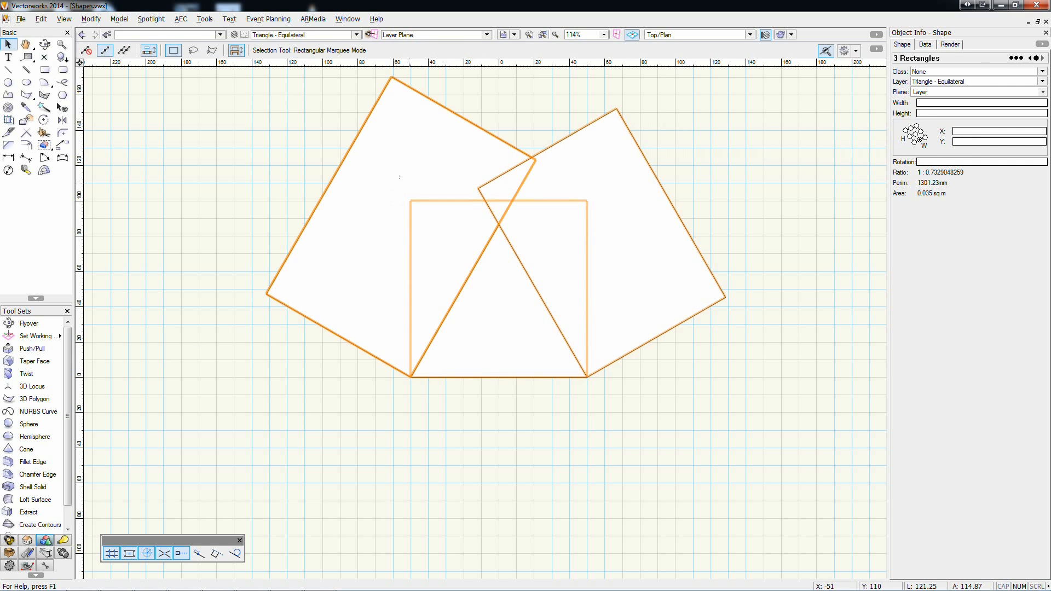
pyautogui.rightClick(408, 184)
pyautogui.click(454, 488)
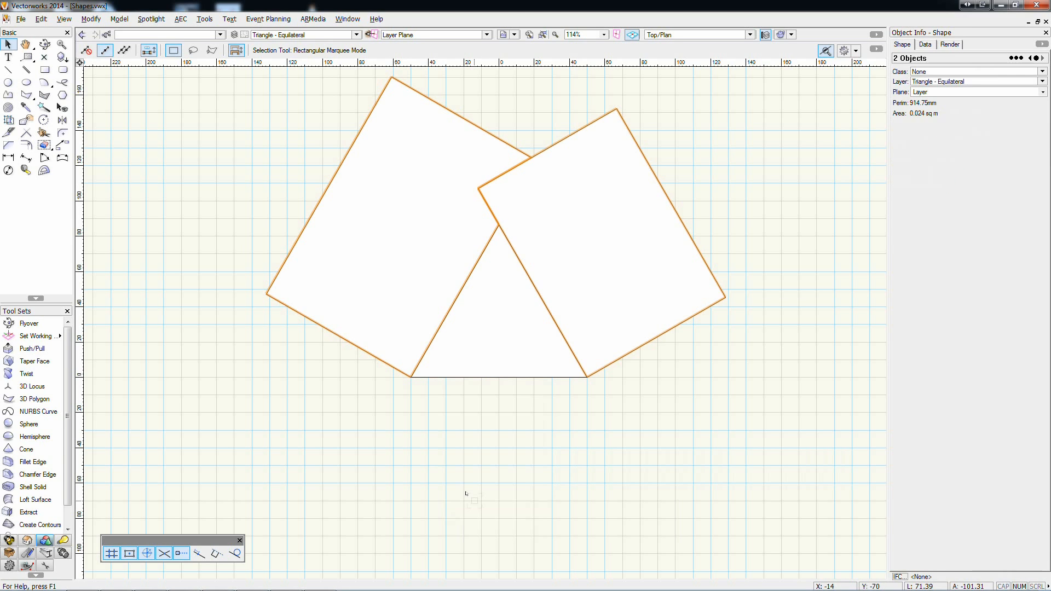
pyautogui.press('Delete')
pyautogui.click(498, 327)
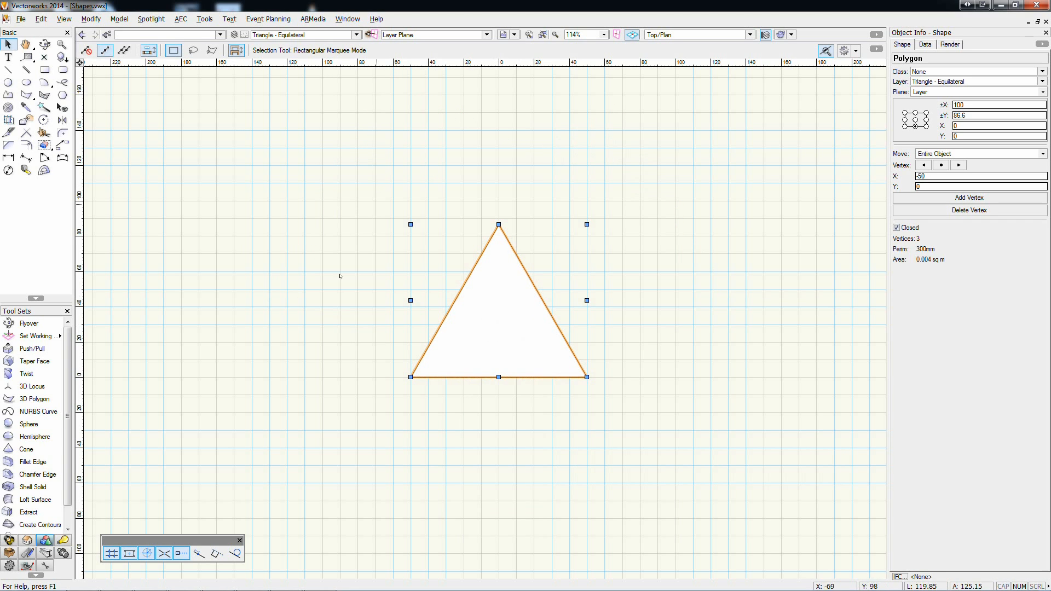
pyautogui.click(344, 362)
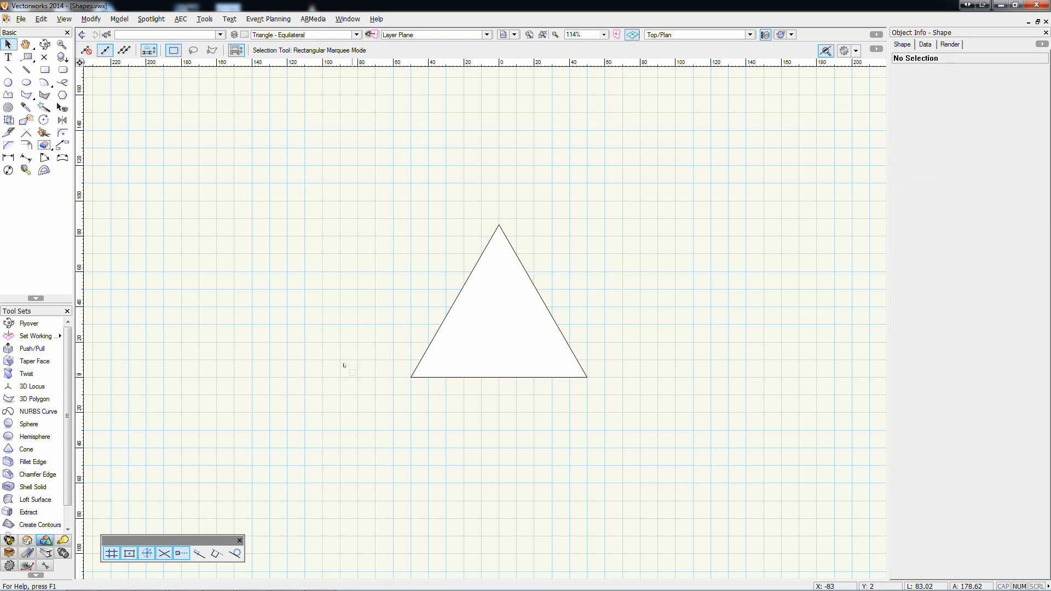
# - Paste the square in place on the Triangle - Isosceles layer and draw a rotated rectangle about 64 mm deep outward from its lower-left corner to top midpoint line
pyautogui.hotkey('ctrl', 'Down')
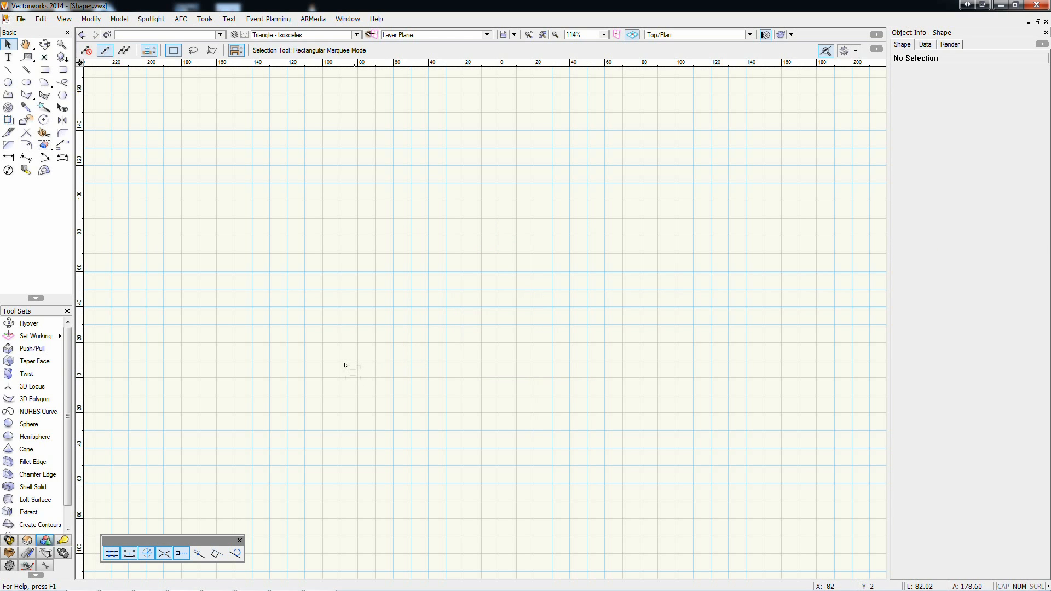
pyautogui.doubleClick(45, 74)
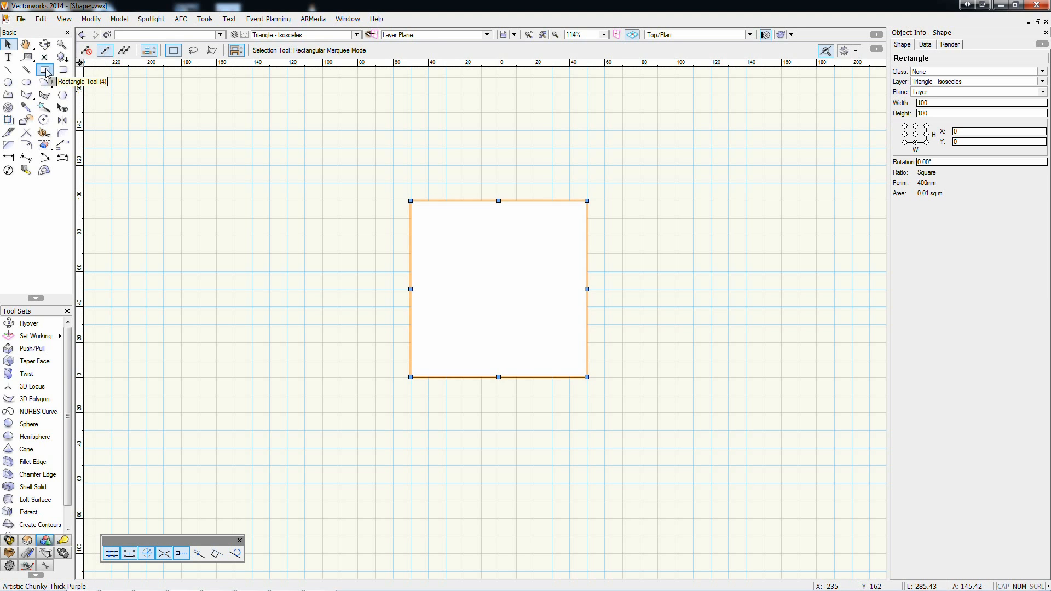
pyautogui.click(47, 73)
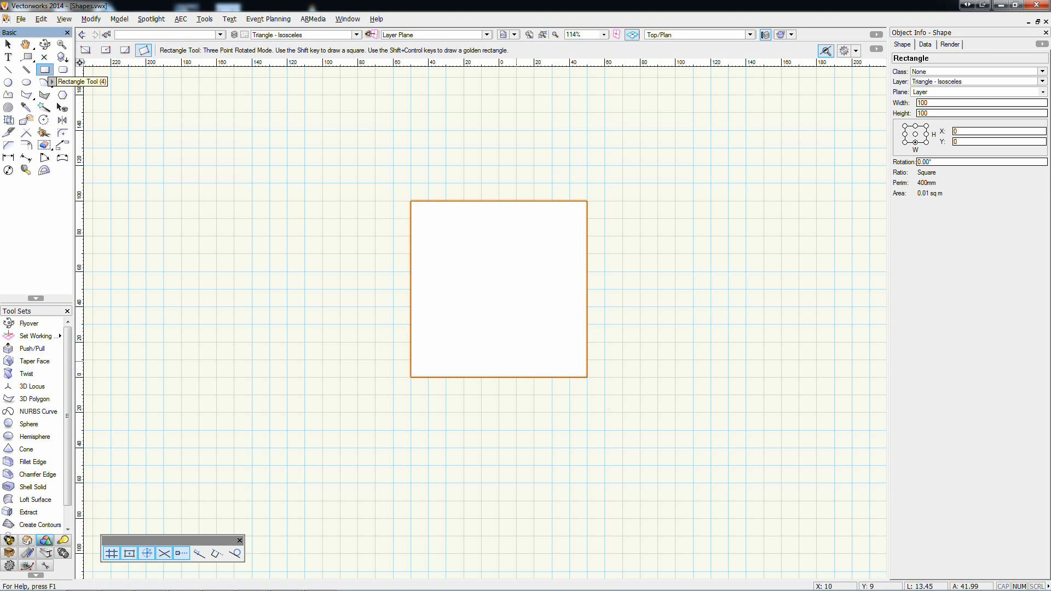
pyautogui.click(411, 377)
pyautogui.click(499, 201)
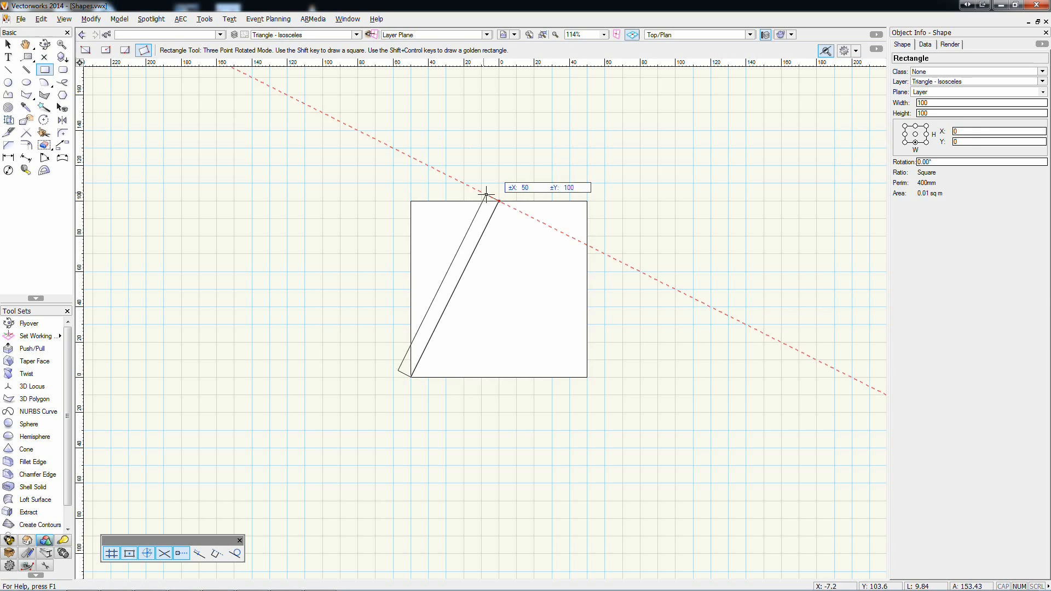
pyautogui.click(398, 151)
# - Draw a second rotated rectangle about 75 mm deep outward from the line between the square's top midpoint and lower-right corner
pyautogui.click(499, 201)
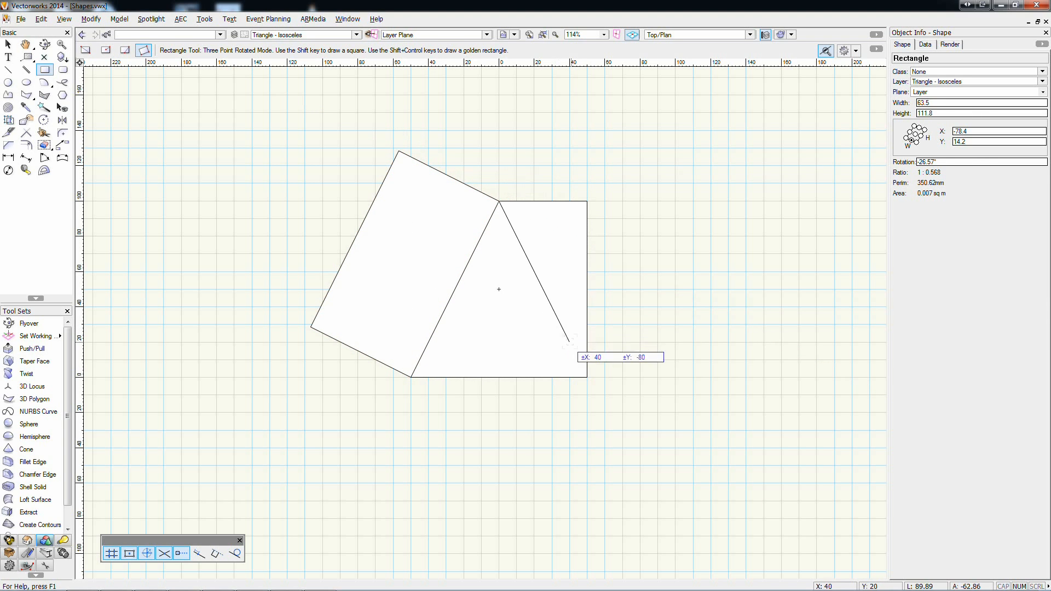
pyautogui.click(588, 377)
pyautogui.click(706, 318)
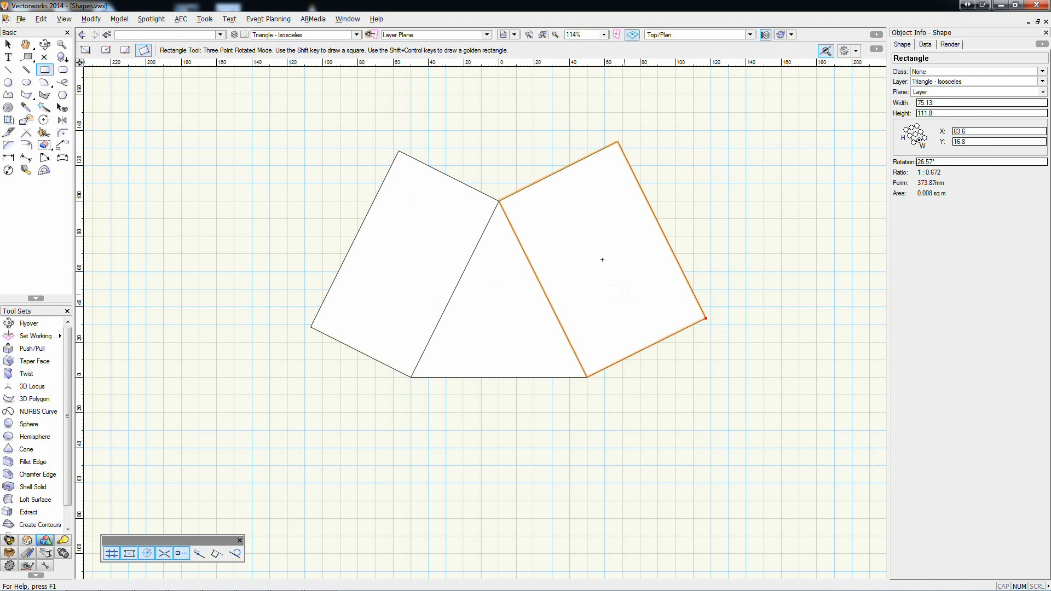
# - Clip the square with both rotated rectangles and delete the cutting shapes, leaving an isosceles triangle
pyautogui.press('x')
pyautogui.hotkey('ctrl', 'a')
pyautogui.rightClick(439, 307)
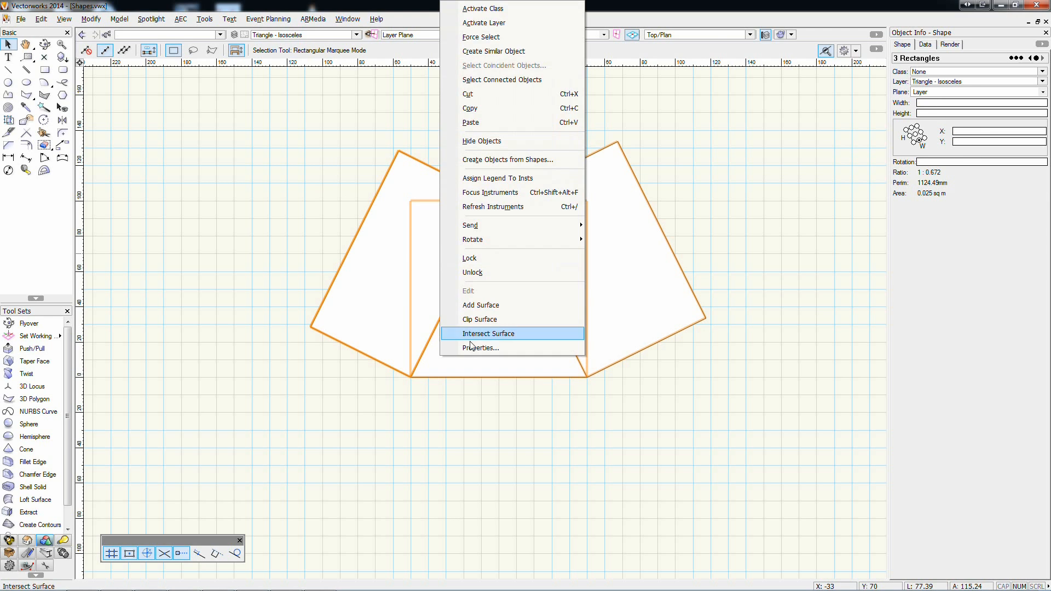
pyautogui.click(479, 319)
pyautogui.press('Delete')
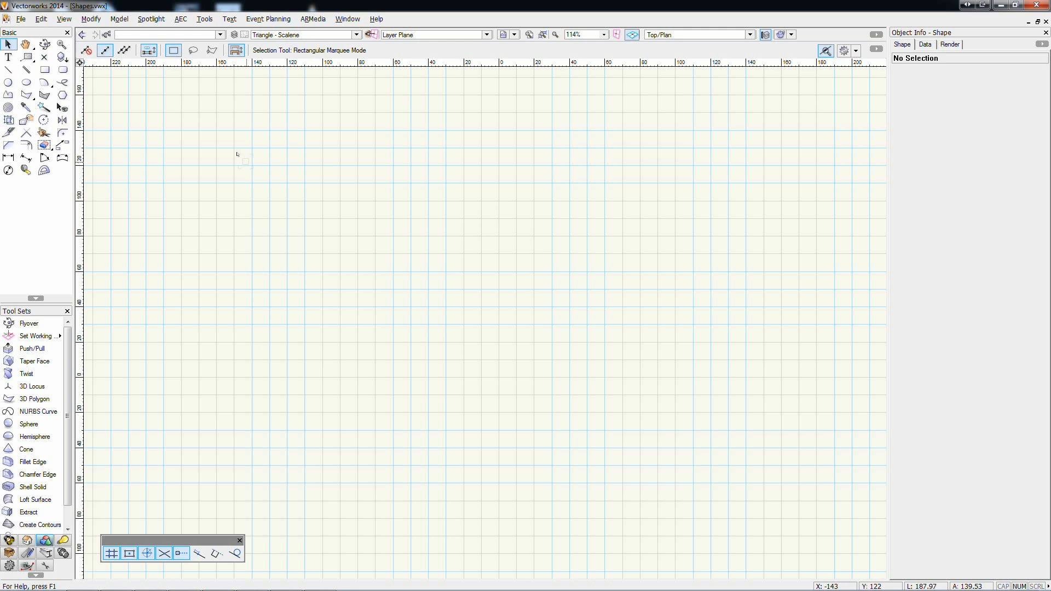
# - Paste the square in place on the Triangle - Scalene layer and draw a rotated rectangle about 116 × 50 mm from its lower-left corner at about 19°
pyautogui.hotkey('ctrl', 'alt', 'v')
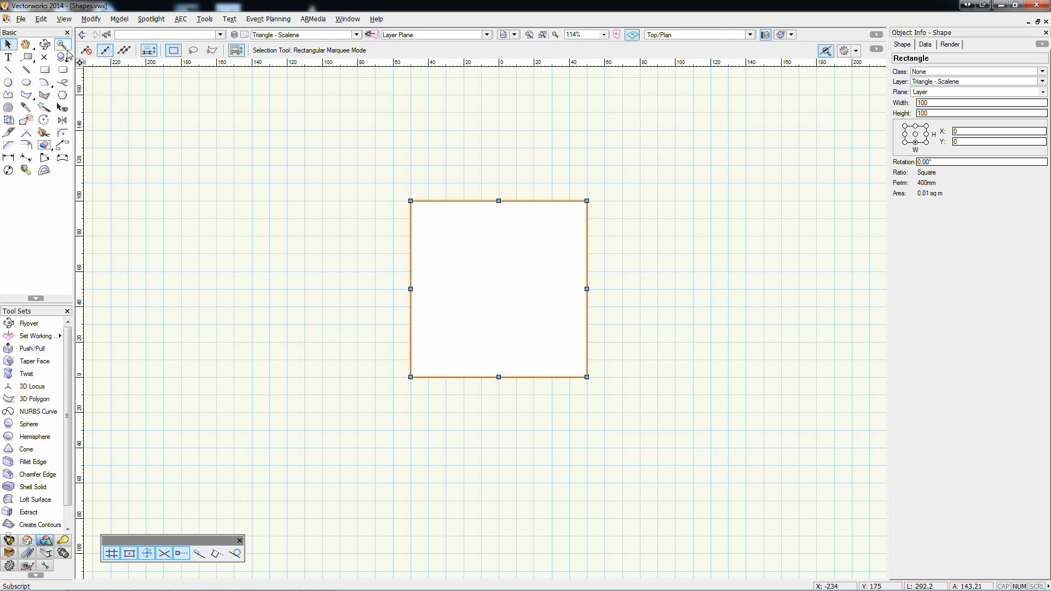
pyautogui.click(45, 71)
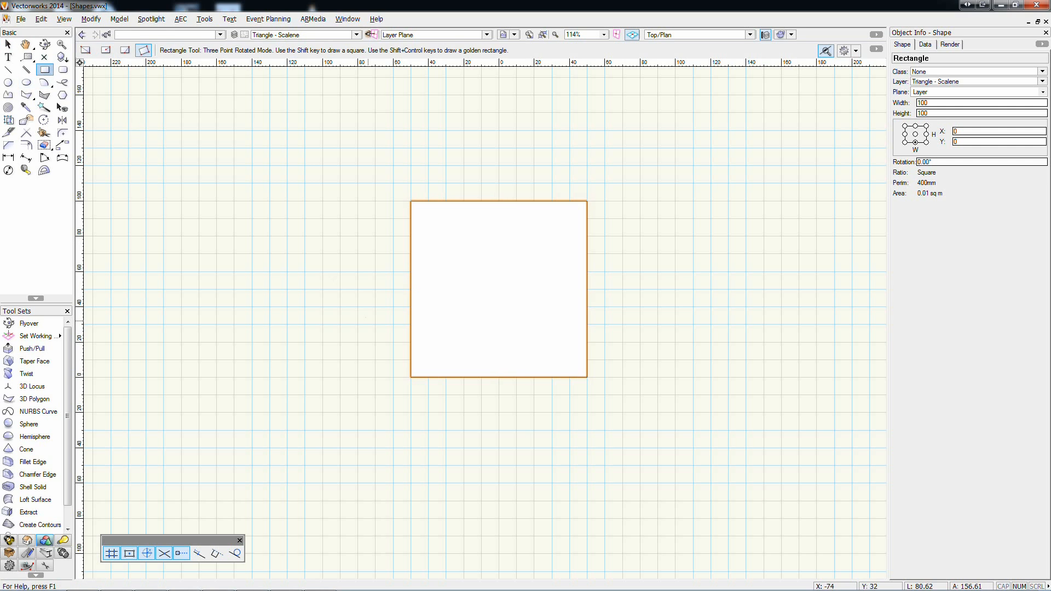
pyautogui.click(411, 377)
pyautogui.click(605, 310)
pyautogui.click(634, 393)
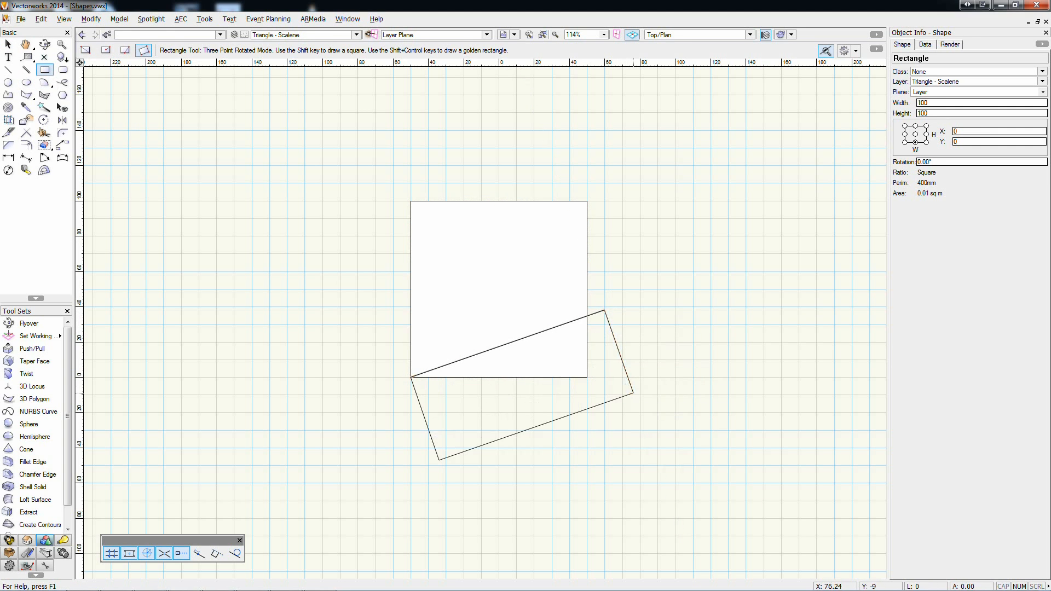
# - Draw a rotated rectangle about 103 × 78 mm outward from the line joining the first rectangle's crossing on the square's right edge to the top edge
pyautogui.click(587, 316)
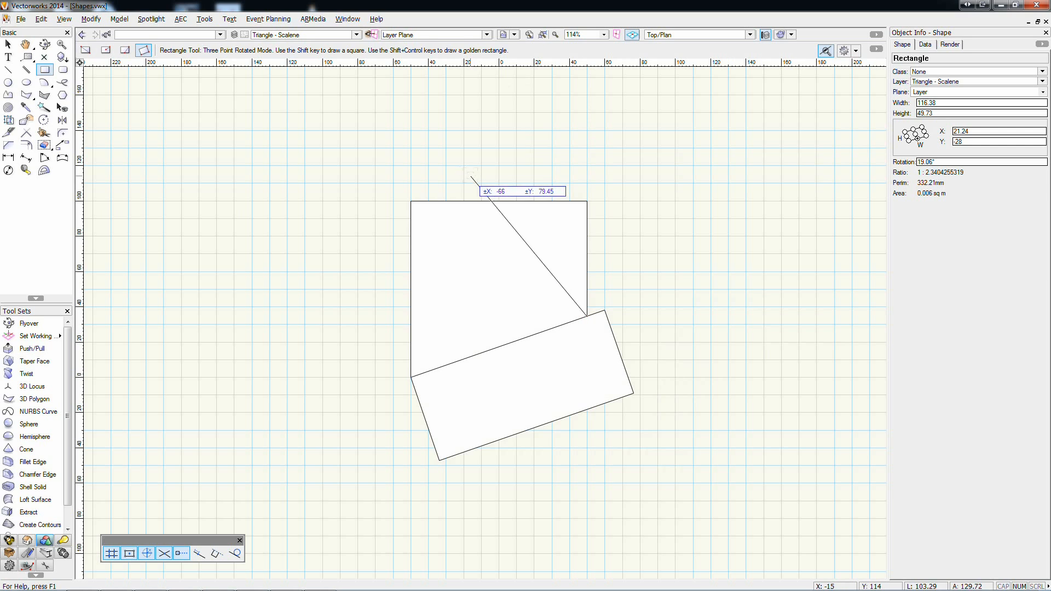
pyautogui.click(446, 202)
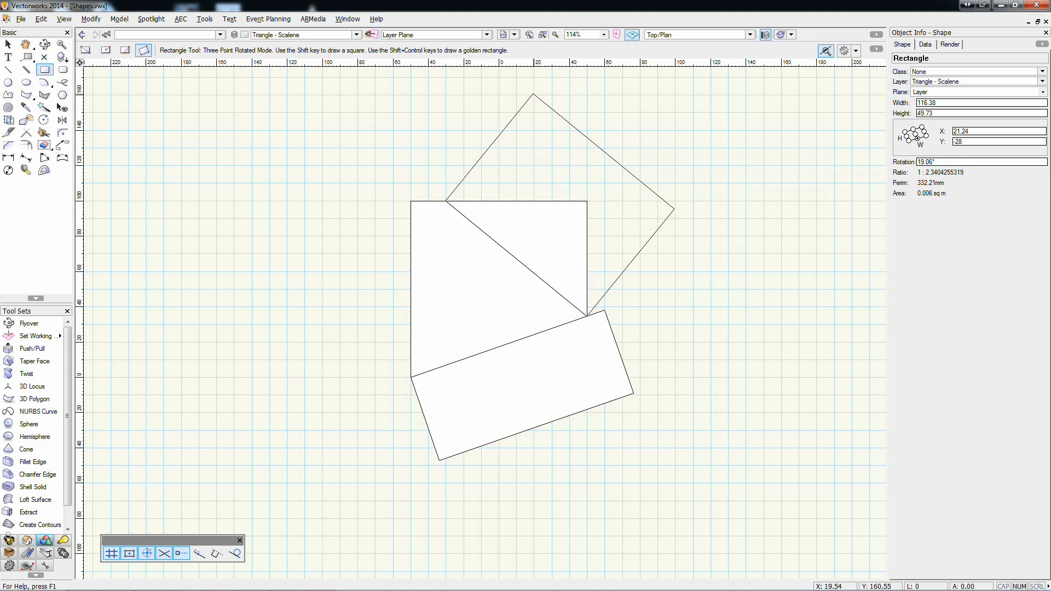
pyautogui.click(533, 94)
# - Draw a third rotated rectangle about 102 × 57 mm outward from the line between that top-edge point and the square's lower-left corner
pyautogui.click(446, 201)
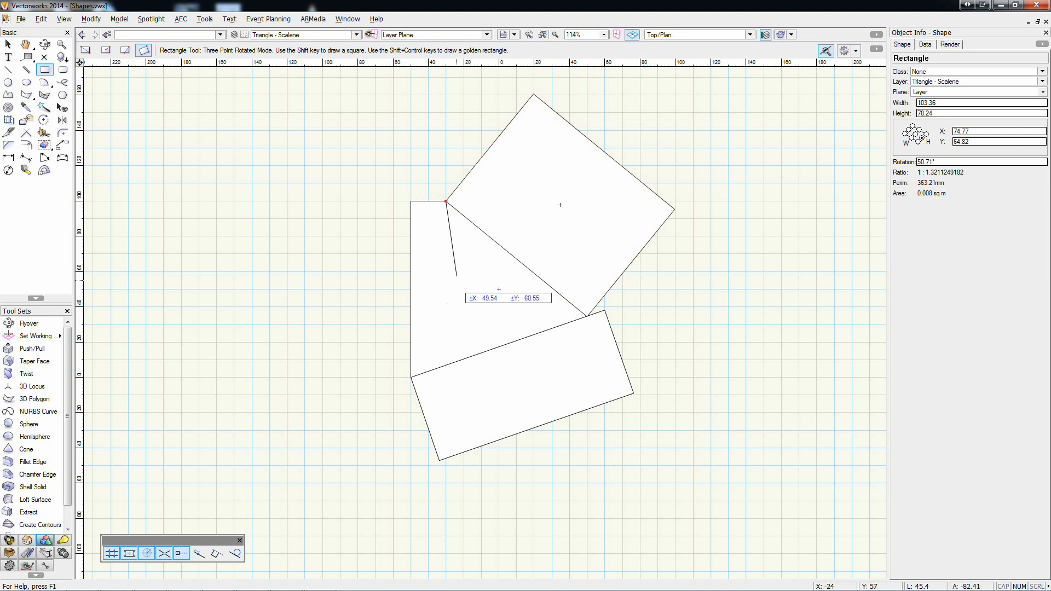
pyautogui.click(410, 378)
pyautogui.click(311, 358)
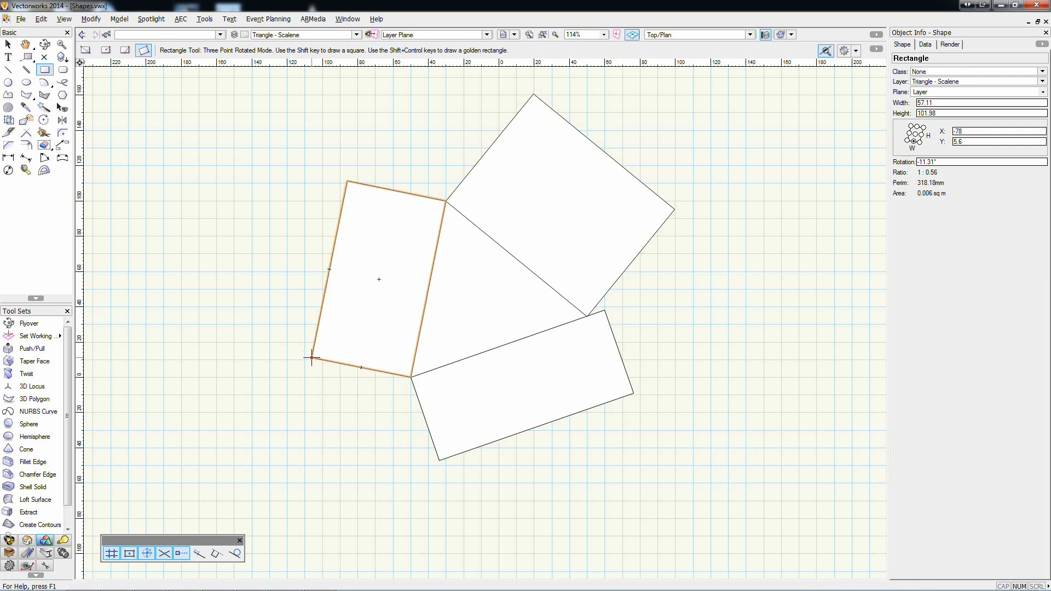
# - Rotate the upper-right rectangle about 18° clockwise around its corner on the square's top edge
pyautogui.press('x')
pyautogui.click(548, 199)
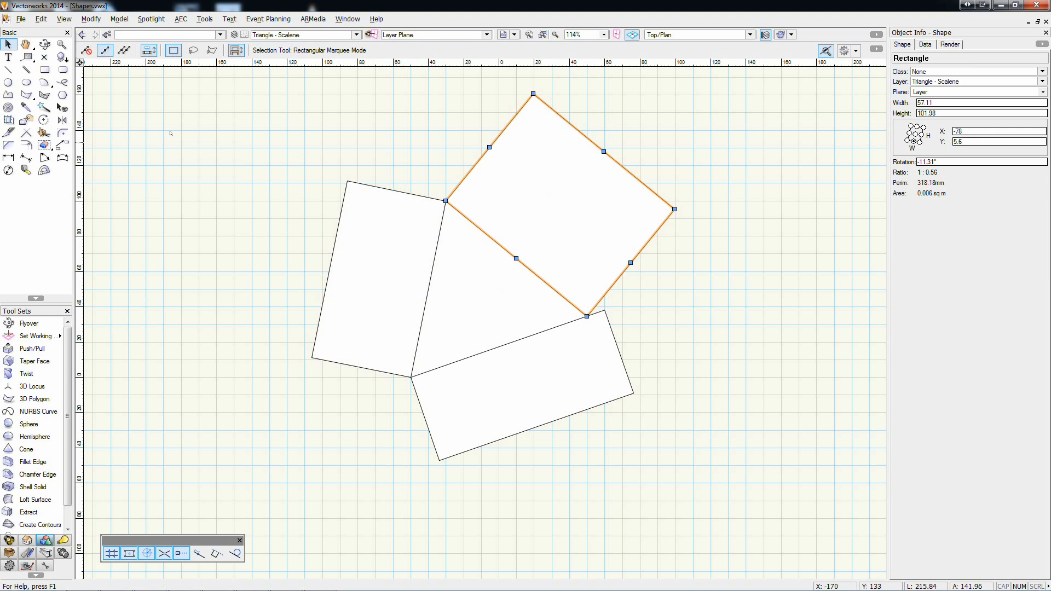
pyautogui.click(44, 120)
pyautogui.click(446, 201)
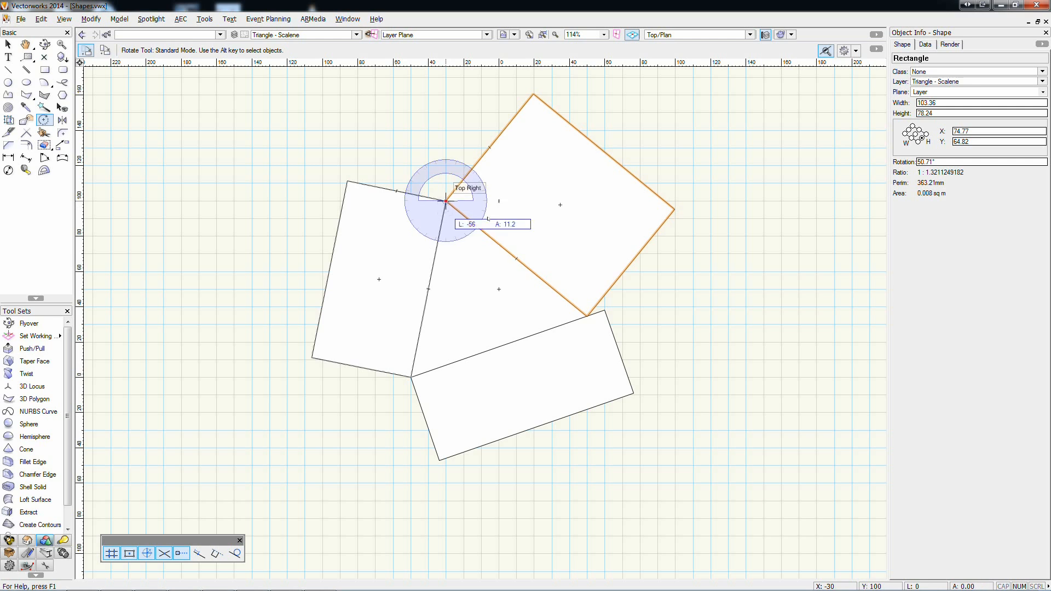
pyautogui.click(587, 317)
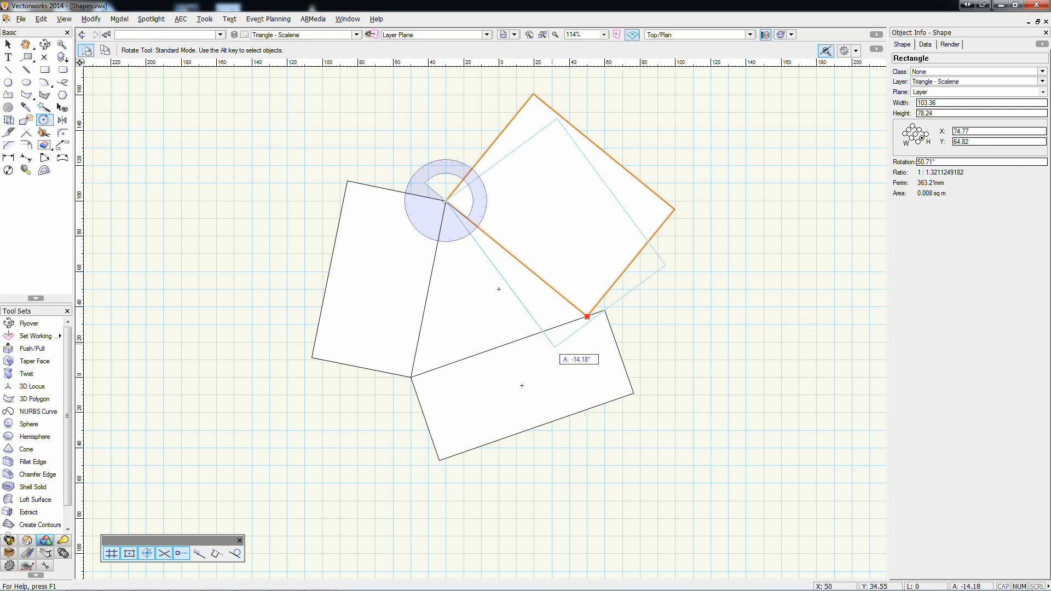
pyautogui.click(545, 353)
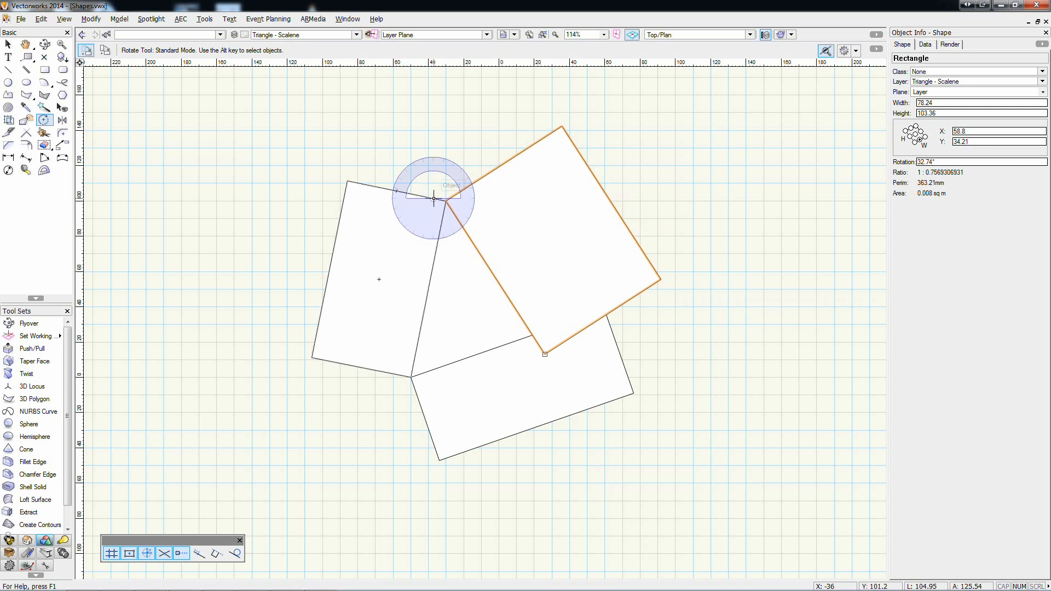
# - Rotate the same rectangle counterclockwise around its intersection with the lower rectangle, swinging its corner over the left rectangle
pyautogui.click(532, 335)
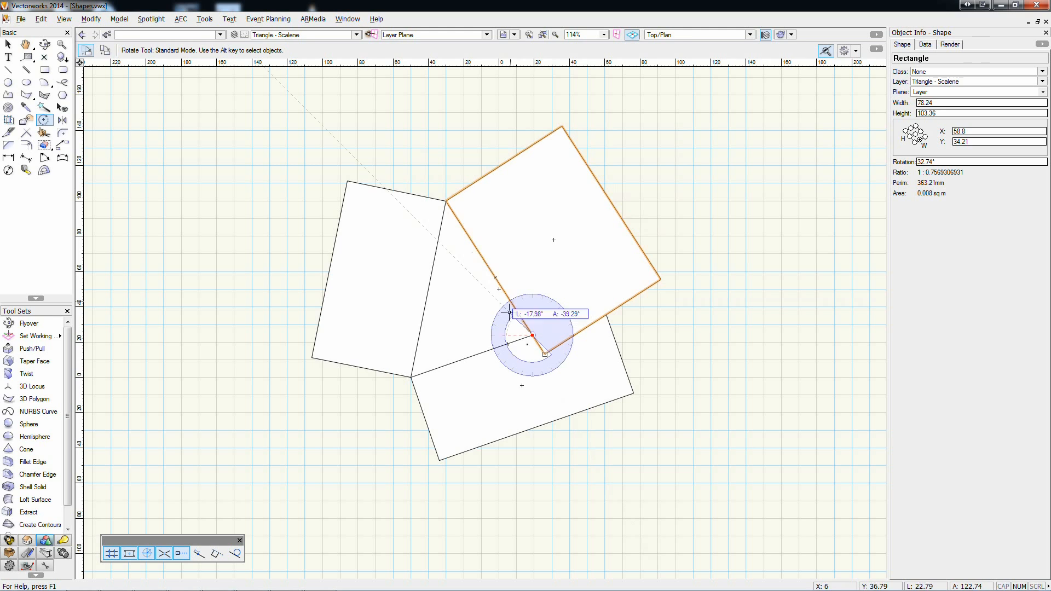
pyautogui.click(446, 201)
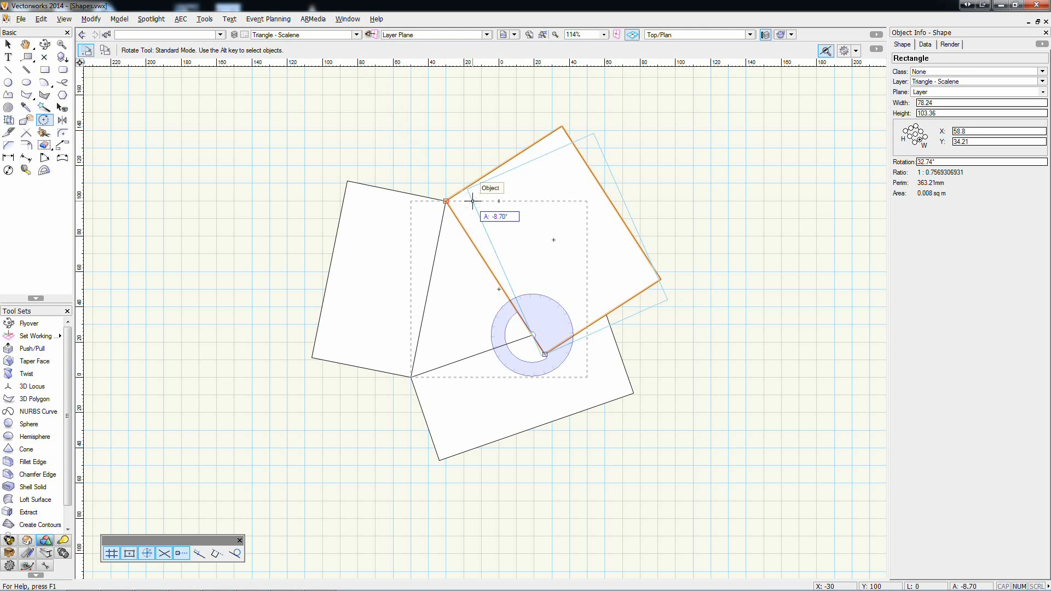
pyautogui.click(394, 255)
# - Clip the square with the three rotated rectangles and delete the cutting shapes to form a scalene triangle
pyautogui.press('x')
pyautogui.moveTo(248, 90); pyautogui.dragTo(745, 503)
pyautogui.rightClick(469, 355)
pyautogui.click(508, 319)
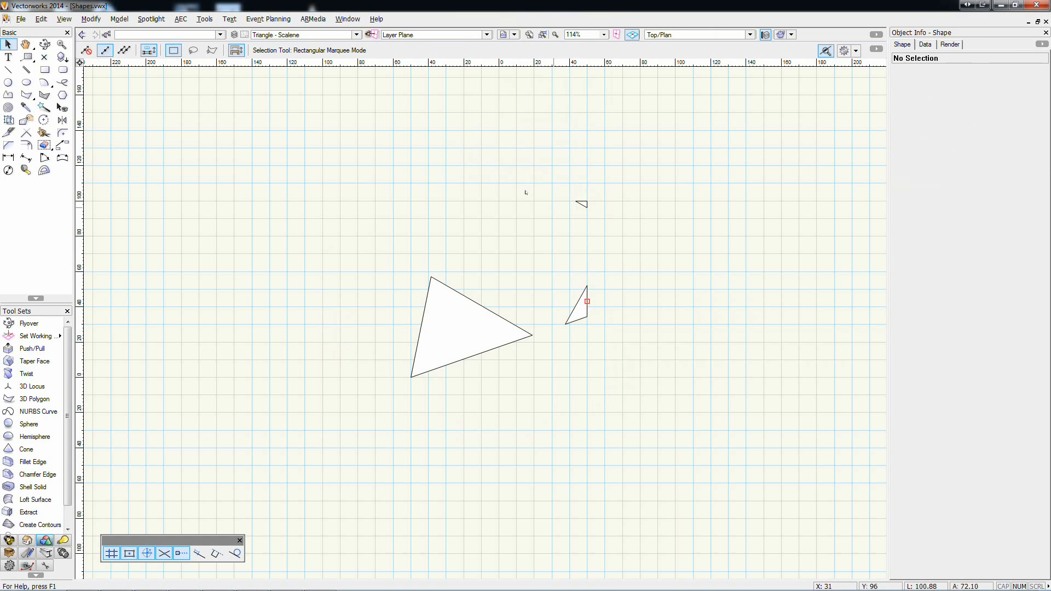
pyautogui.moveTo(393, 163); pyautogui.dragTo(668, 435)
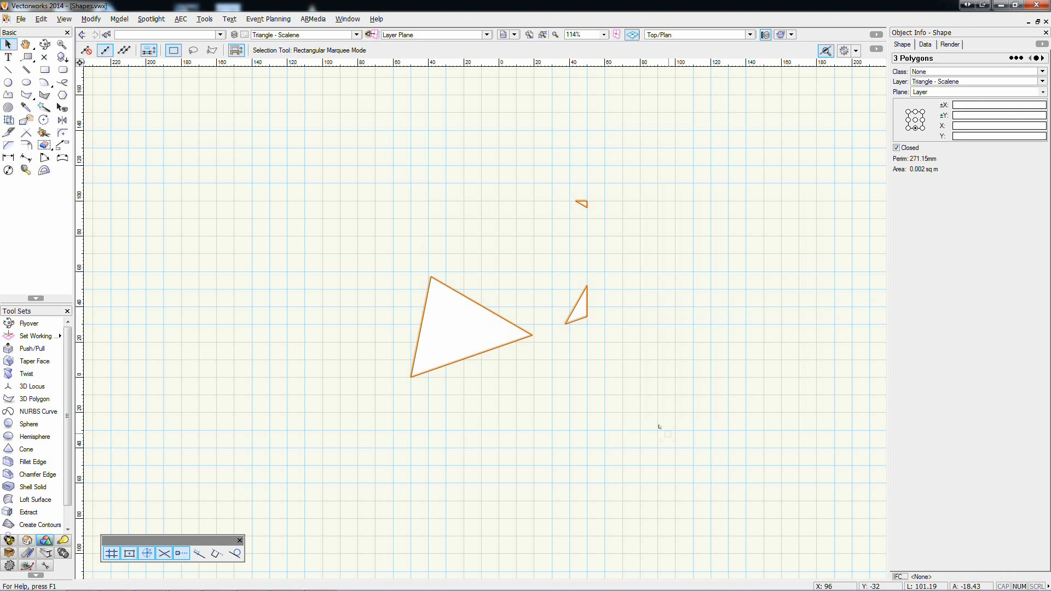
pyautogui.click(660, 427)
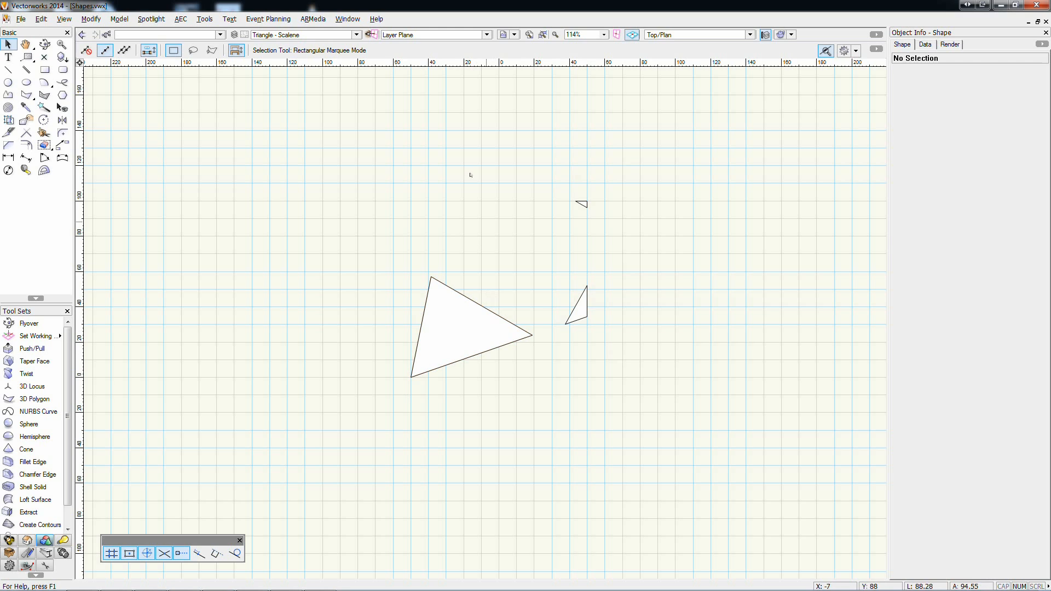
# - Paste the square in place on the Rhombus layer and draw a 45° rectangle about 71 × 48 mm outward from its left-edge midpoint to top-edge midpoint
pyautogui.hotkey('ctrl', 'Up')
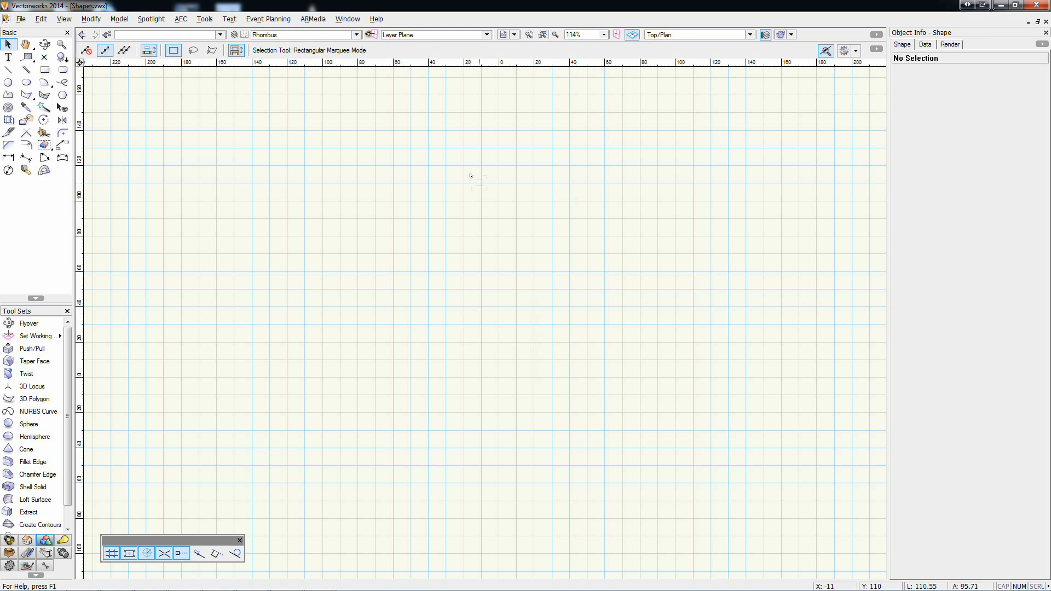
pyautogui.hotkey('ctrl', 'alt', 'v')
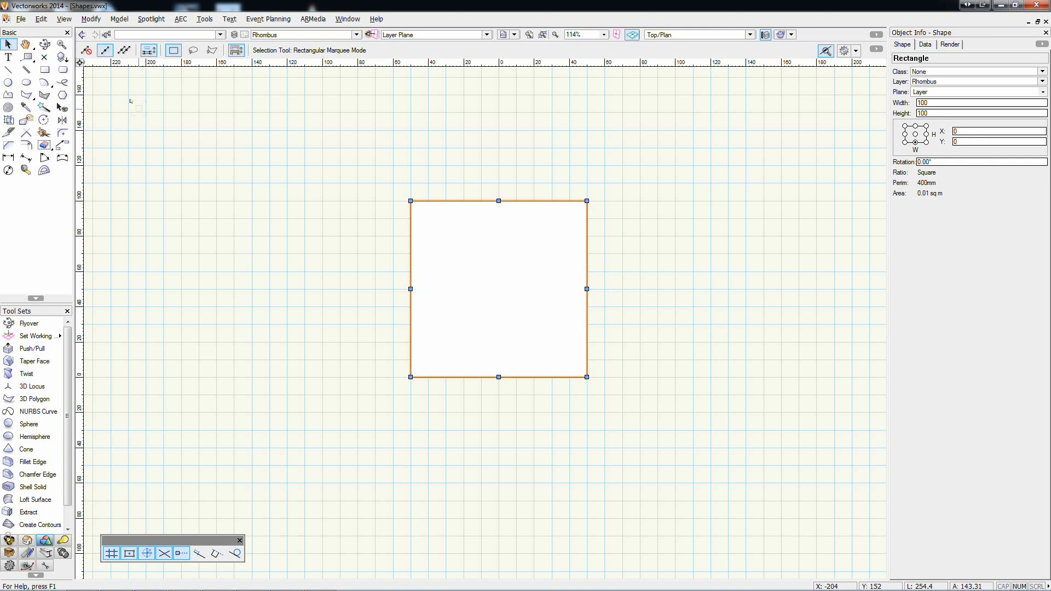
pyautogui.click(45, 70)
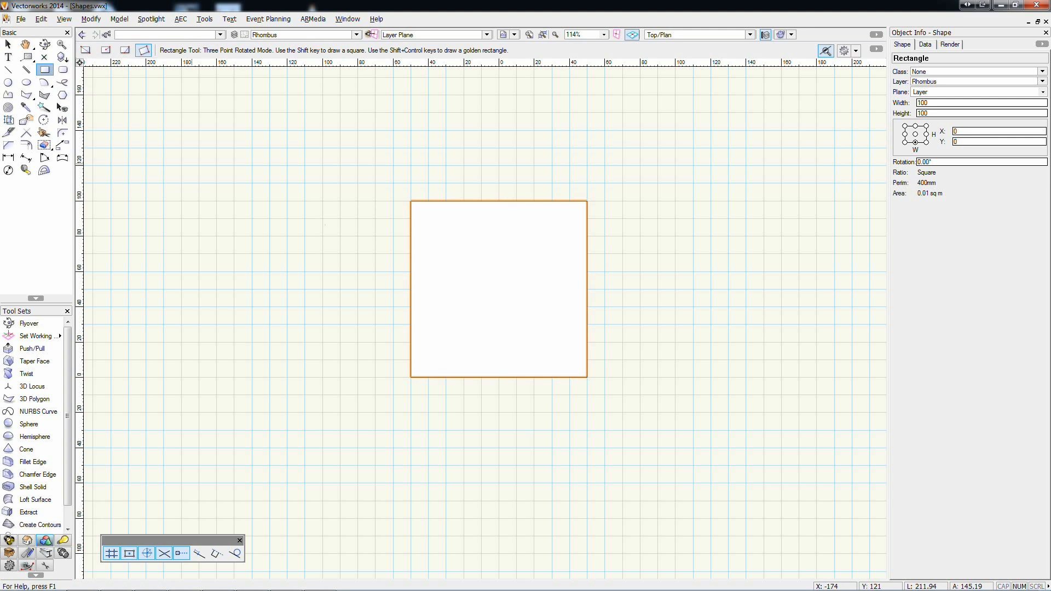
pyautogui.click(411, 289)
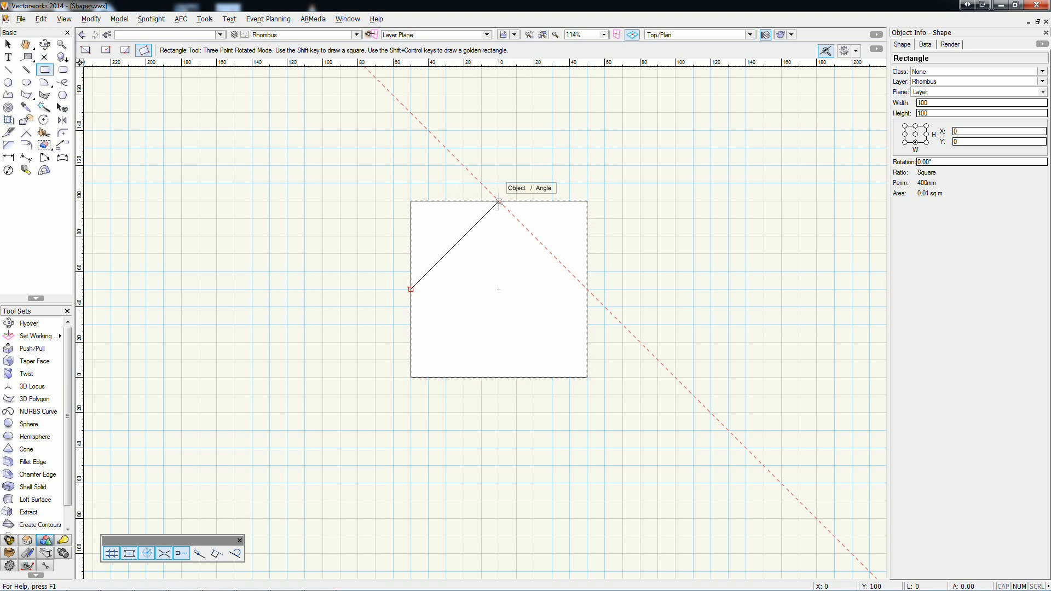
pyautogui.click(499, 201)
pyautogui.click(438, 141)
pyautogui.click(62, 120)
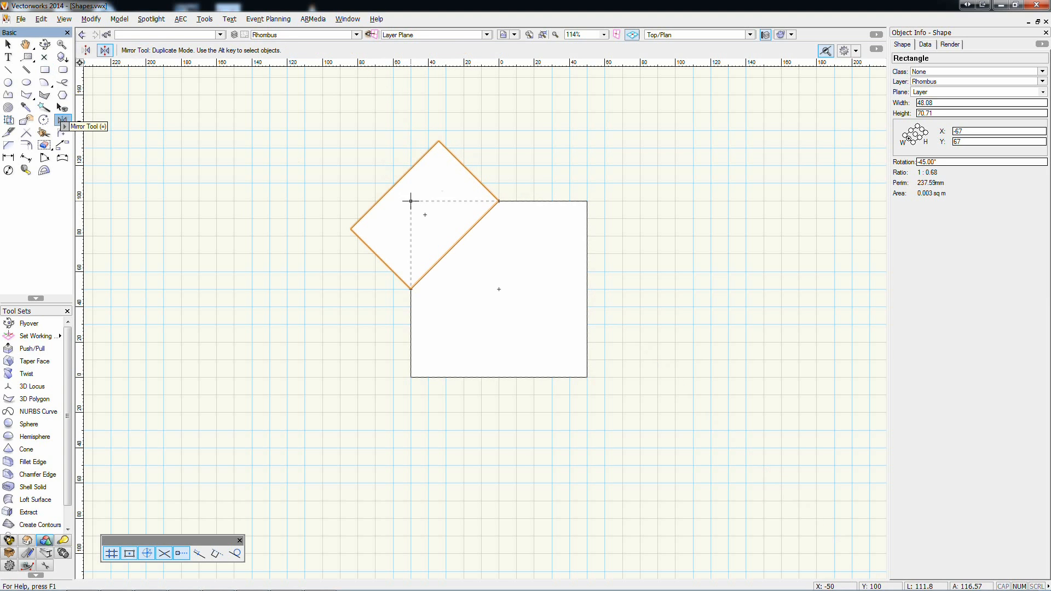
pyautogui.click(498, 201)
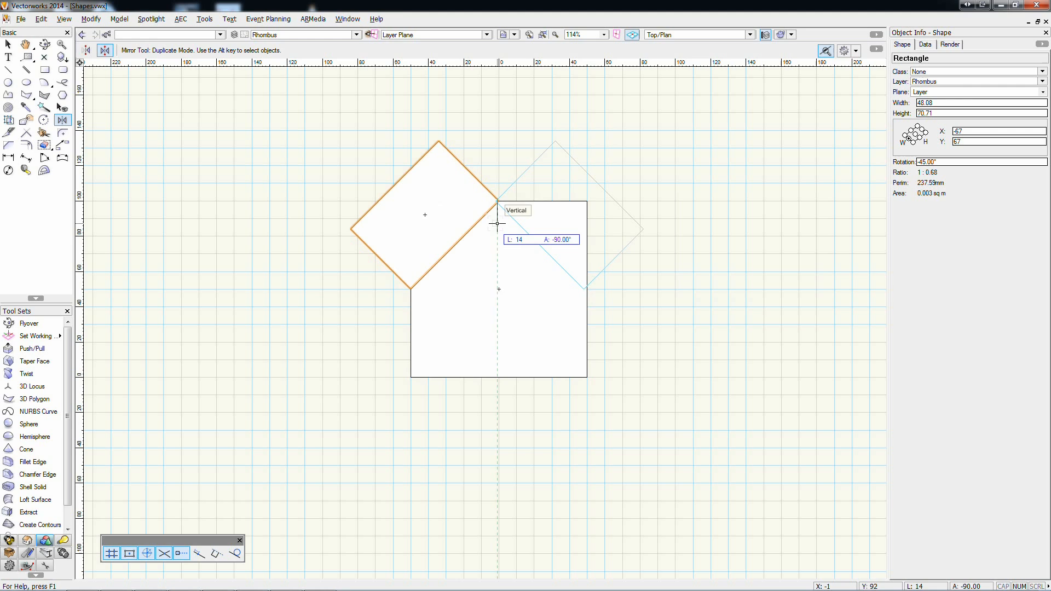
pyautogui.click(498, 288)
pyautogui.click(498, 290)
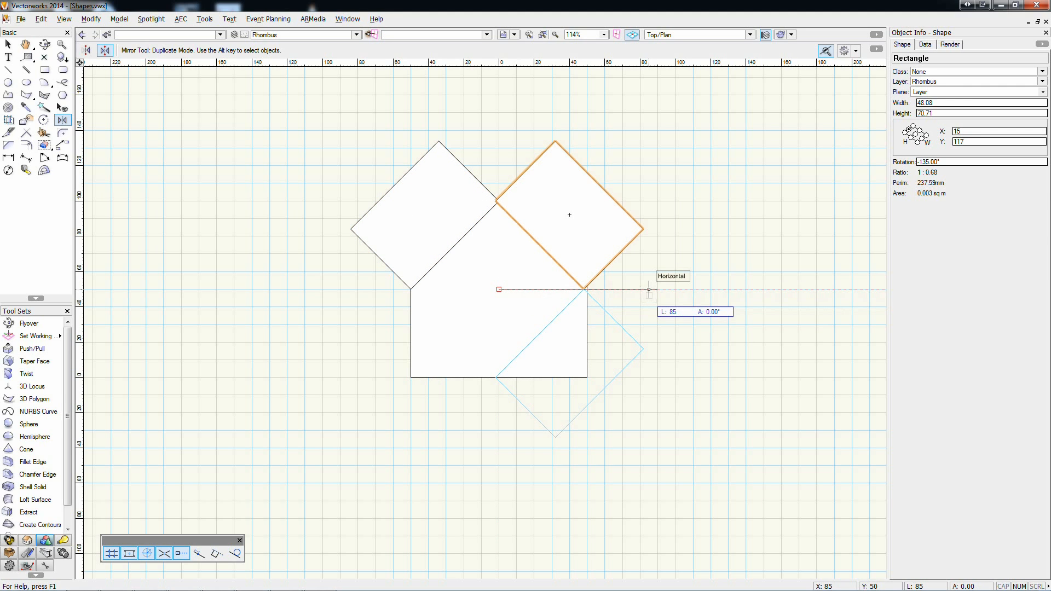
pyautogui.press('Escape')
pyautogui.press('x')
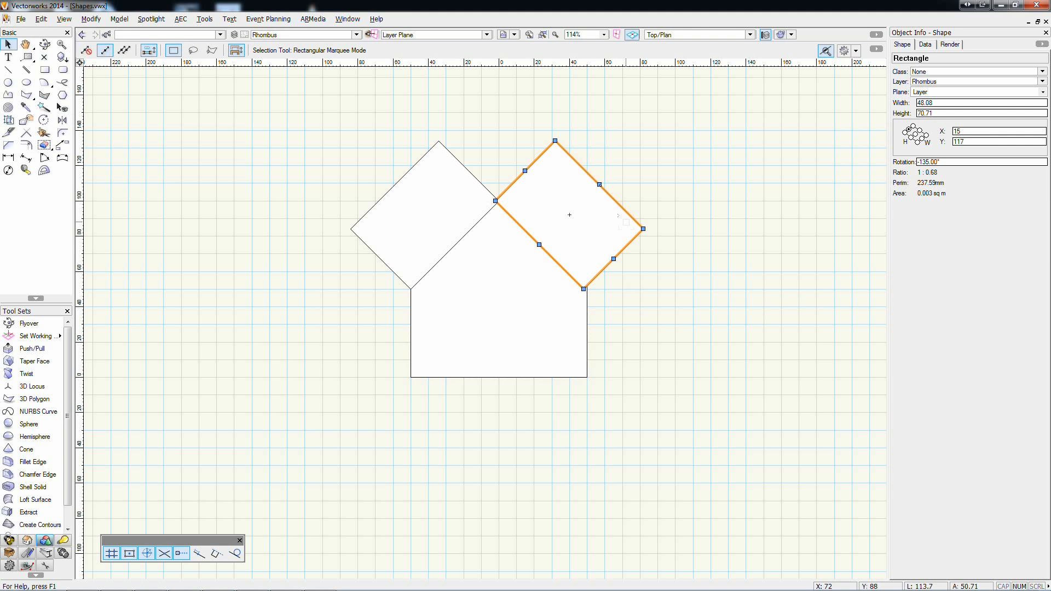
pyautogui.hotkey('ctrl', 'z')
# - Mirror duplicates of the rotated rectangle about the square's vertical and horizontal centre lines so one covers each corner
pyautogui.click(62, 120)
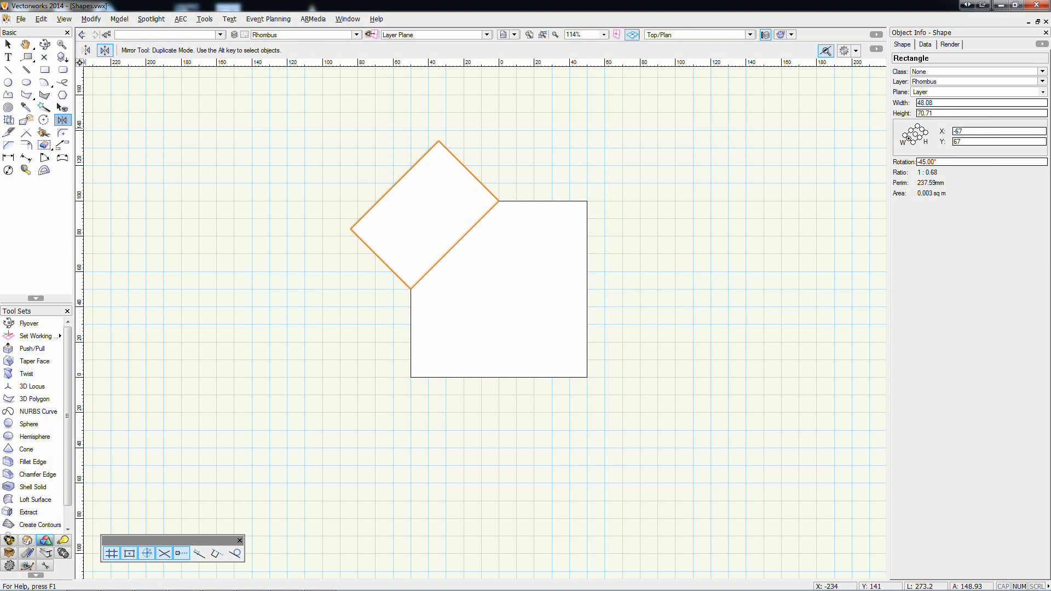
pyautogui.click(498, 202)
pyautogui.click(499, 159)
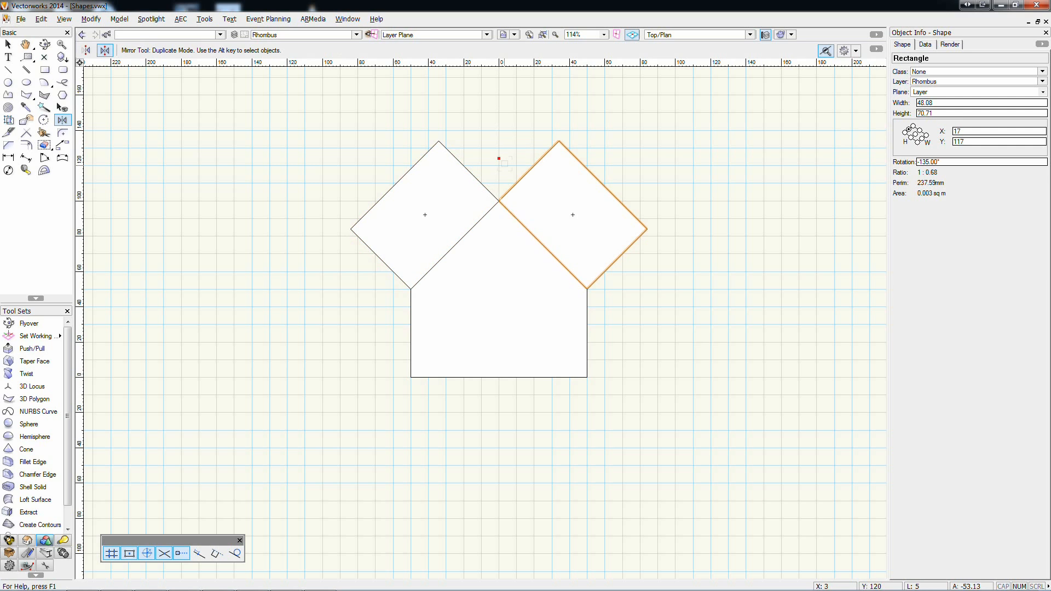
pyautogui.click(587, 289)
pyautogui.click(499, 289)
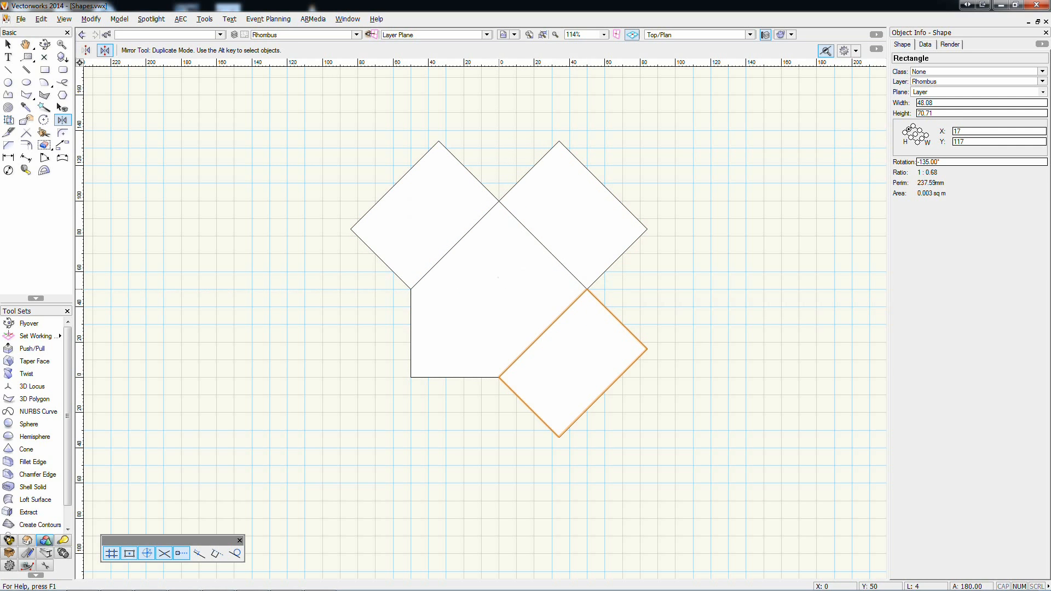
pyautogui.click(499, 289)
pyautogui.click(498, 247)
# - Select the four rotated rectangles together with the square and clip the square's corners with Clip Surface
pyautogui.press('x')
pyautogui.keyDown('shift'); pyautogui.click(416, 199); pyautogui.keyUp('shift')
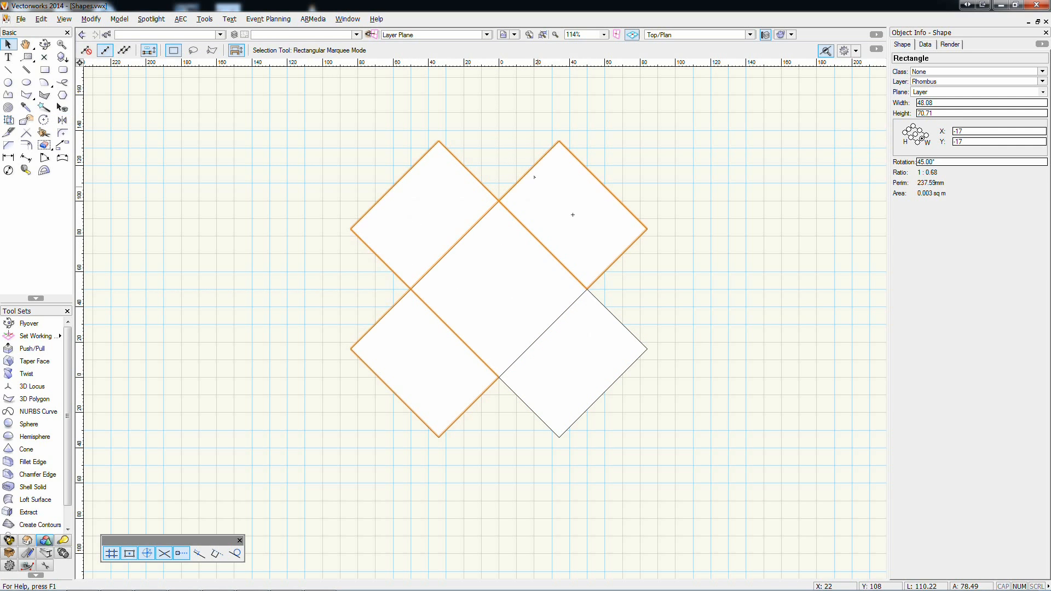
pyautogui.keyDown('shift'); pyautogui.click(539, 181); pyautogui.keyUp('shift')
pyautogui.keyDown('shift'); pyautogui.click(612, 388); pyautogui.keyUp('shift')
pyautogui.keyDown('shift'); pyautogui.click(500, 286); pyautogui.keyUp('shift')
pyautogui.rightClick(512, 299)
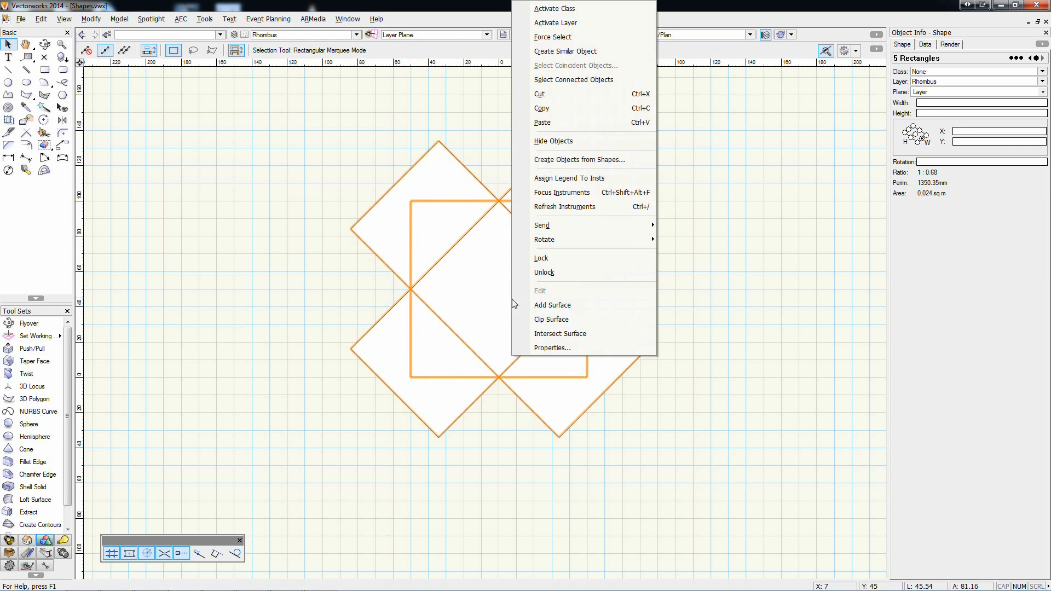
pyautogui.click(556, 320)
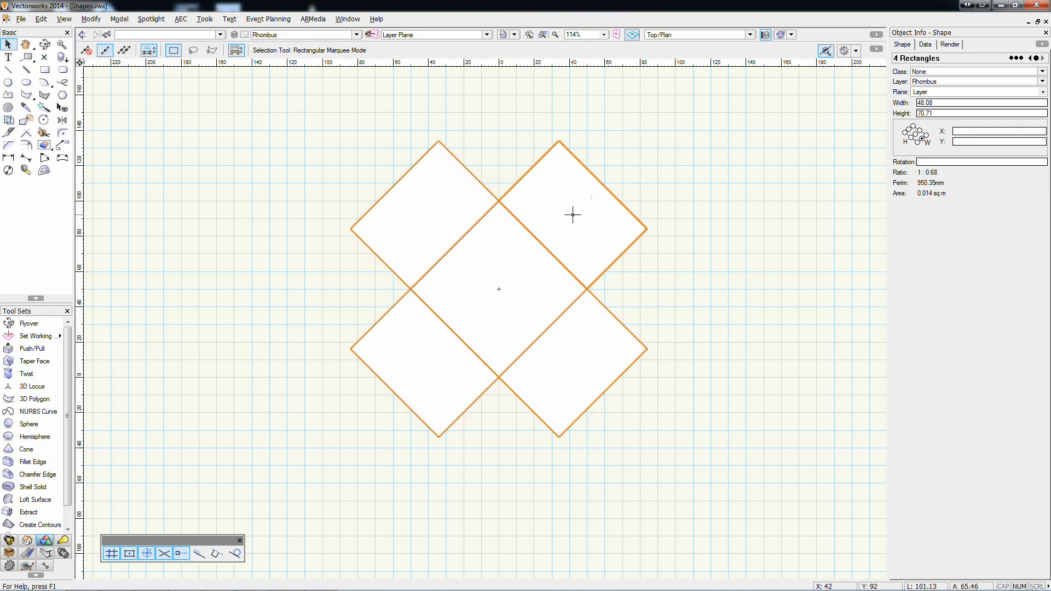
# - Delete the four cutting rectangles and stretch the remaining rhombus upward to a height of 131 mm
pyautogui.click(573, 215)
pyautogui.click(600, 333)
pyautogui.press('Delete')
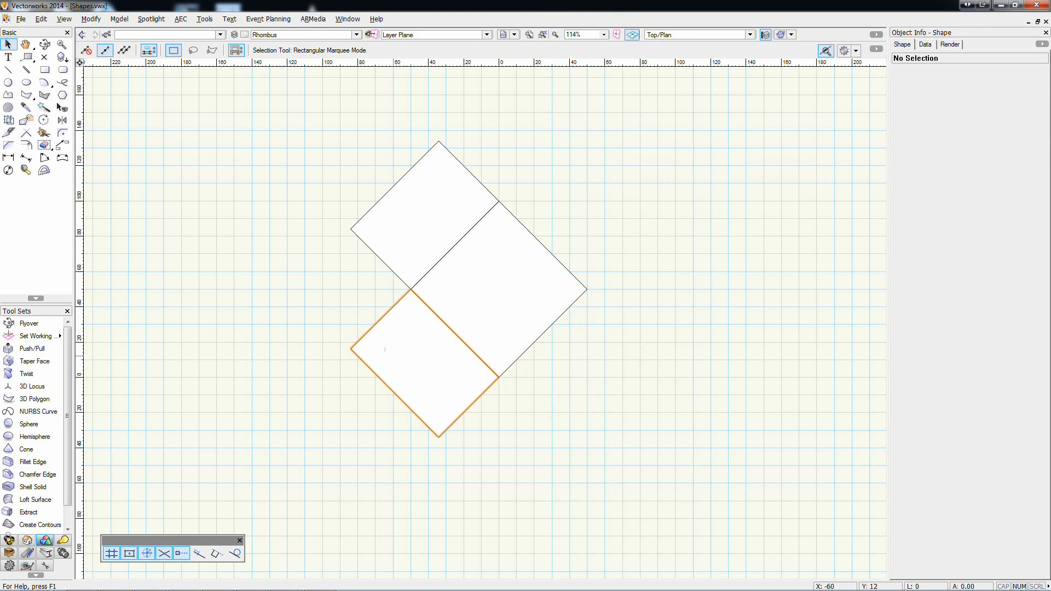
pyautogui.click(431, 350)
pyautogui.press('Delete')
pyautogui.click(432, 230)
pyautogui.press('Delete')
pyautogui.click(486, 224)
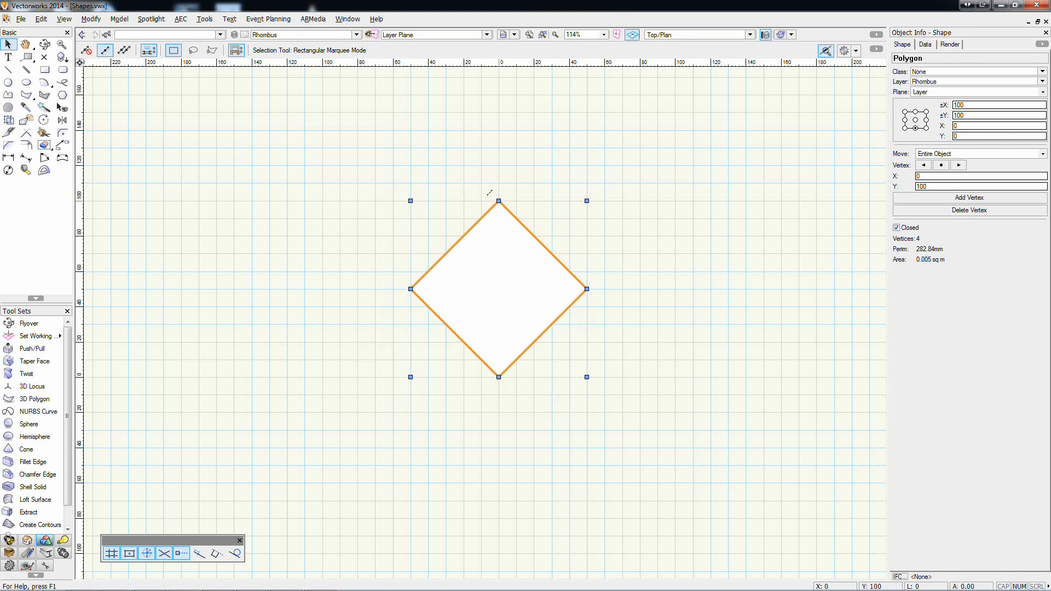
pyautogui.moveTo(499, 201); pyautogui.dragTo(499, 146)
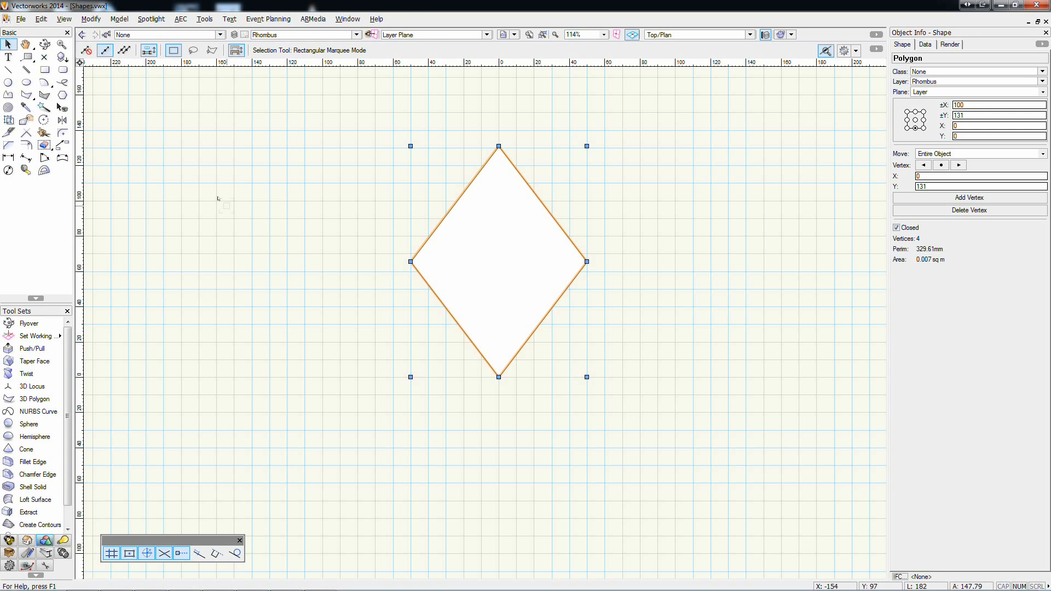
# - Paste the square in place on the Kite layer and draw a 30° rectangle about 58 × 50 mm outward from its top-edge midpoint to its left edge
pyautogui.press('Delete')
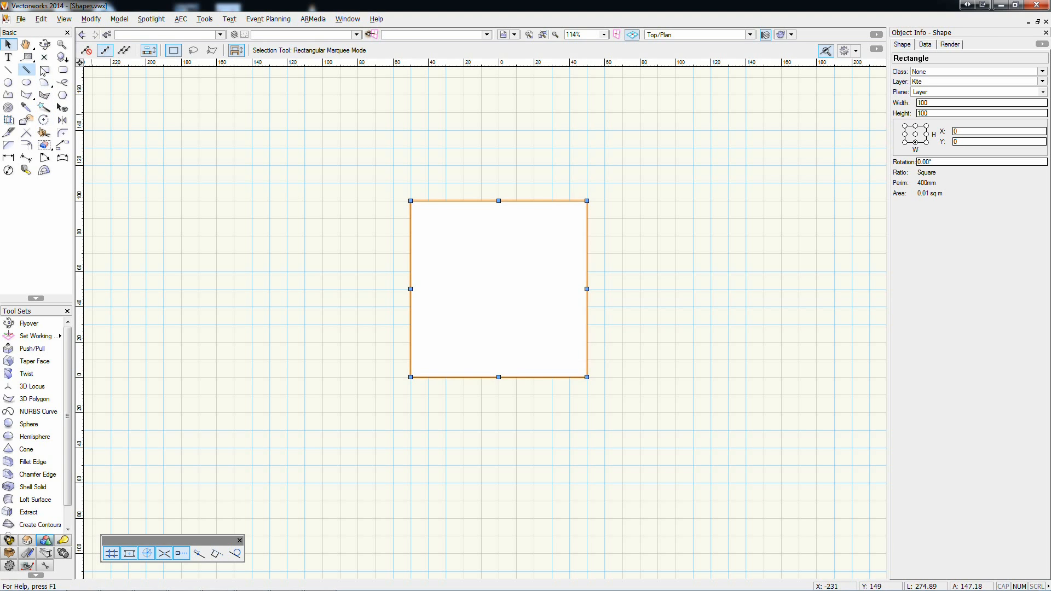
pyautogui.click(44, 69)
pyautogui.click(499, 201)
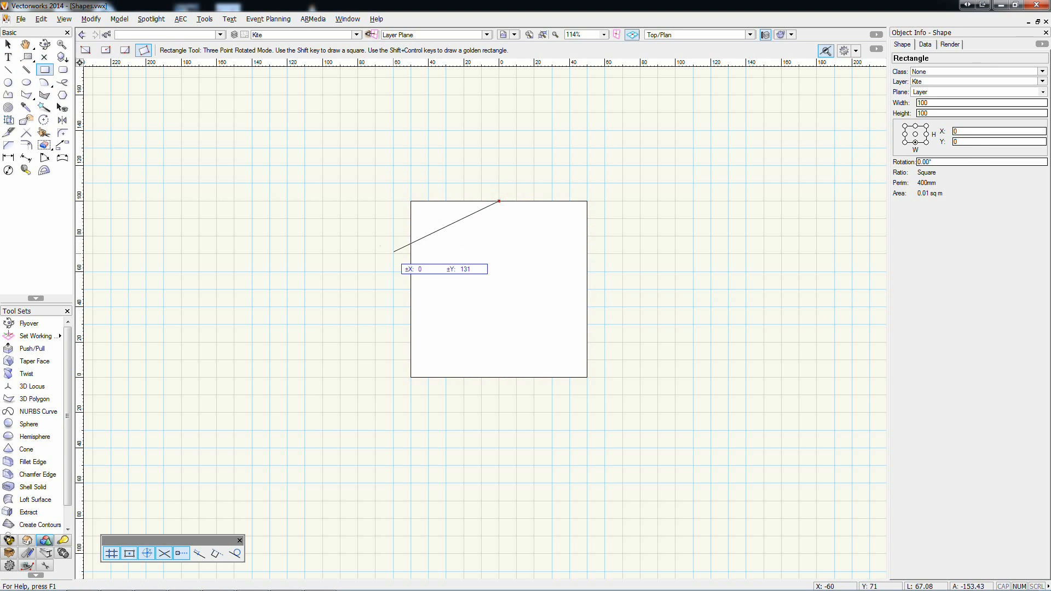
pyautogui.click(410, 251)
pyautogui.click(367, 175)
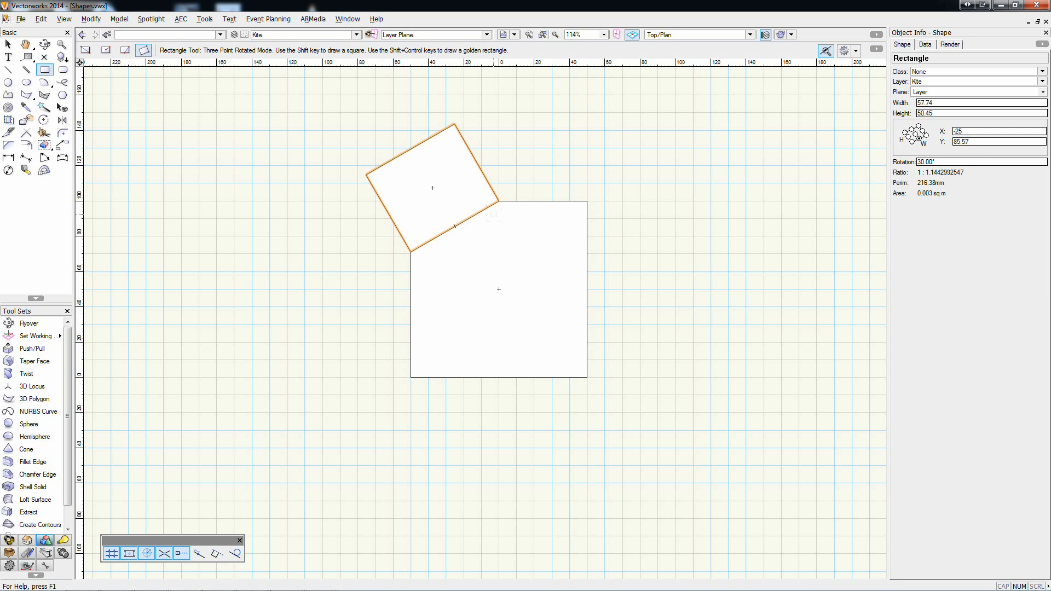
# - Draw a second rotated rectangle about 87 × 74 mm outward from the first rectangle's corner on the left edge to the square's bottom-edge midpoint
pyautogui.click(411, 252)
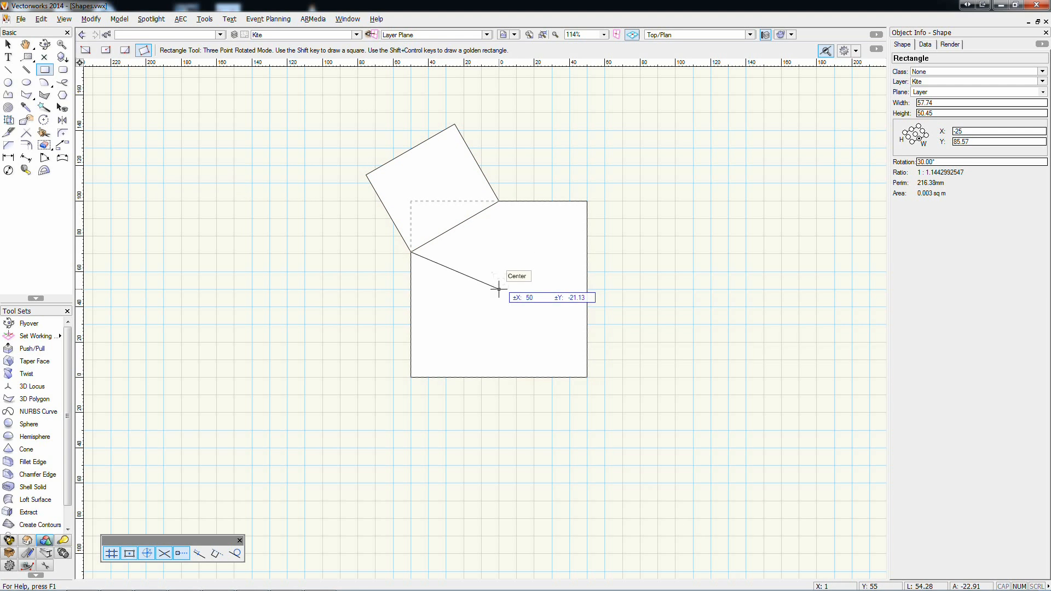
pyautogui.click(499, 377)
pyautogui.click(345, 383)
pyautogui.press('c')
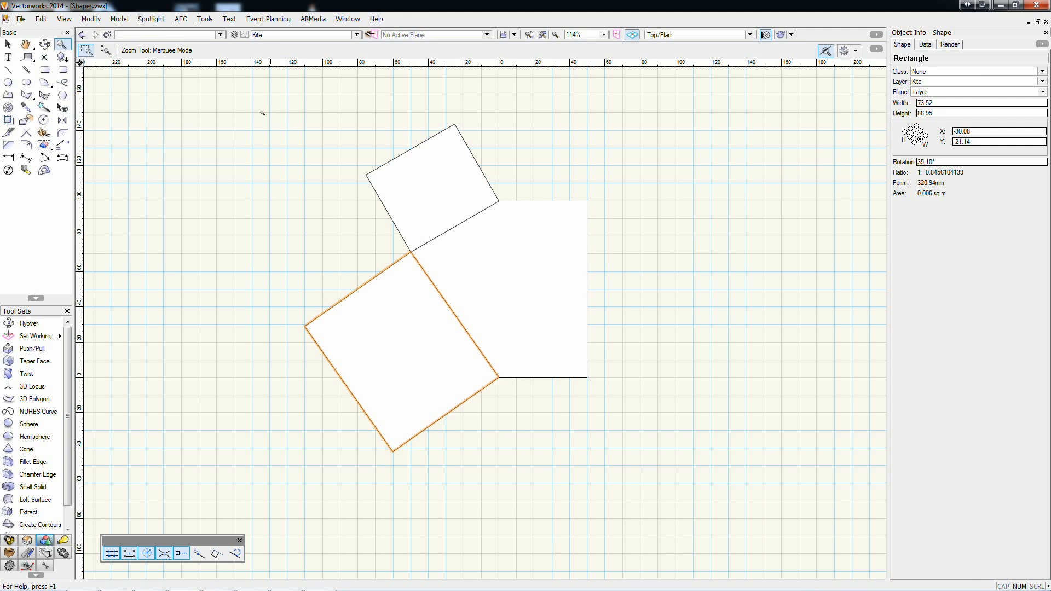
# - Select both rotated rectangles and mirror duplicates of them about the square's vertical centre line
pyautogui.press('x')
pyautogui.moveTo(261, 99); pyautogui.dragTo(541, 475)
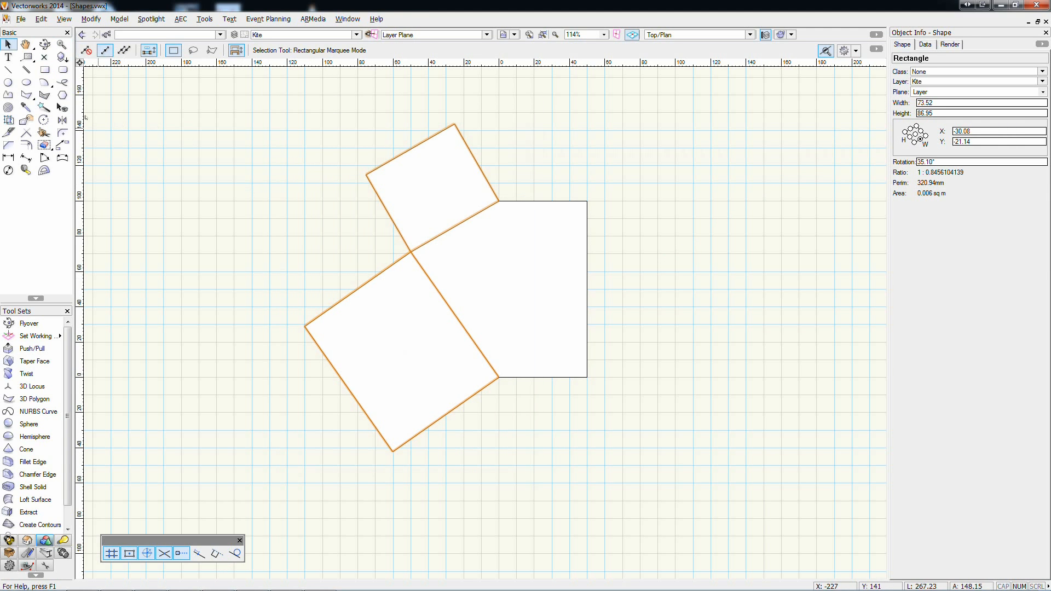
pyautogui.click(62, 120)
pyautogui.click(498, 201)
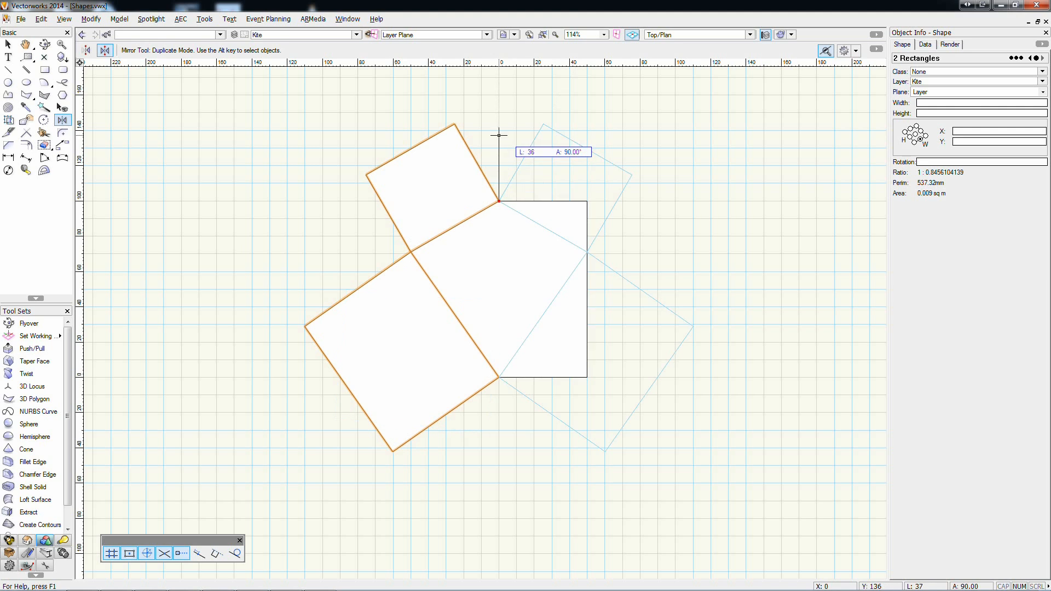
pyautogui.click(499, 135)
# - Clip the square with all four rotated rectangles and delete the cutting rectangles to form a kite
pyautogui.press('c')
pyautogui.hotkey('ctrl', 'a')
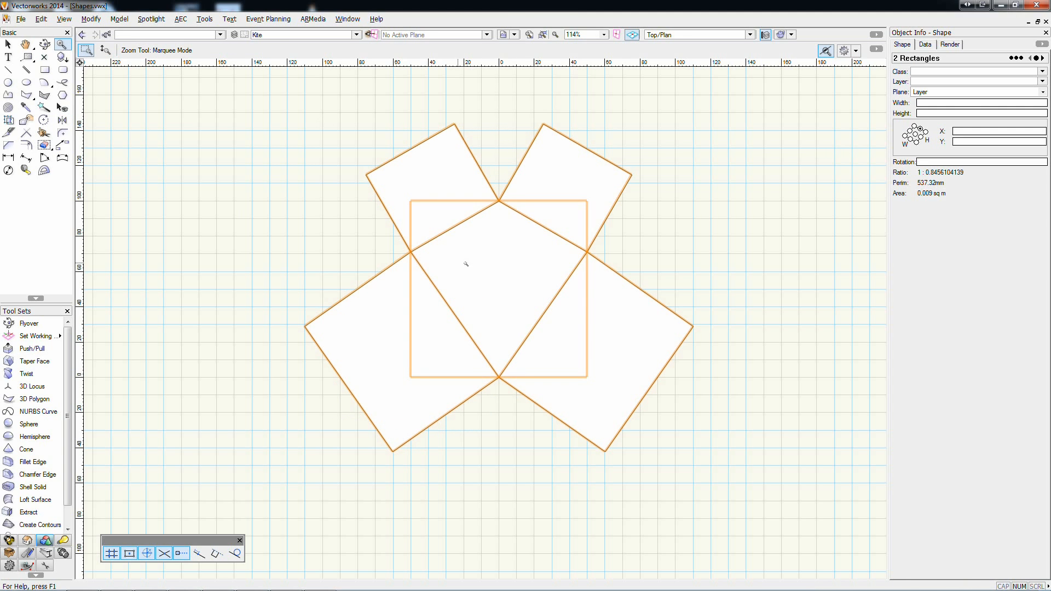
pyautogui.rightClick(508, 330)
pyautogui.click(554, 320)
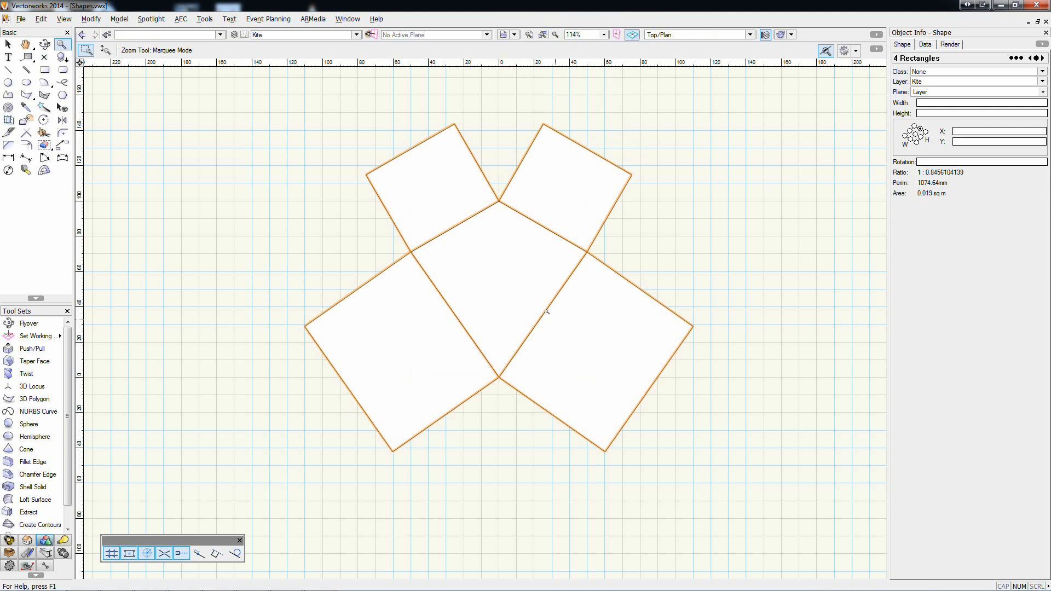
pyautogui.press('x')
pyautogui.press('Delete')
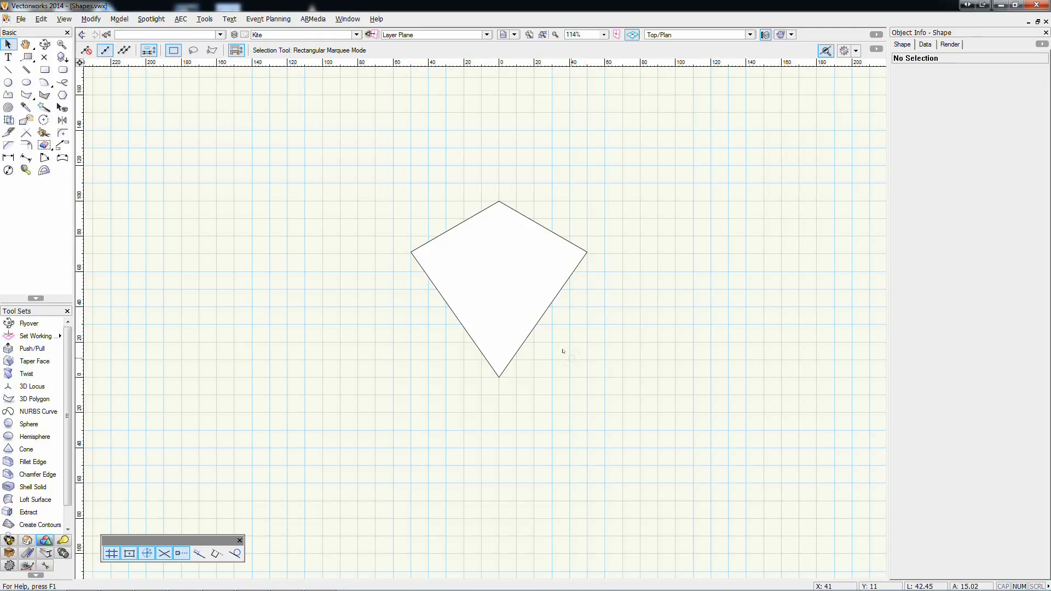
# - Paste the square on the Parallelogram layer and draw a rotated rectangle about 107 × 75 mm outward from its lower-right corner to its top edge
pyautogui.hotkey('ctrl', 'Up')
pyautogui.click(563, 350)
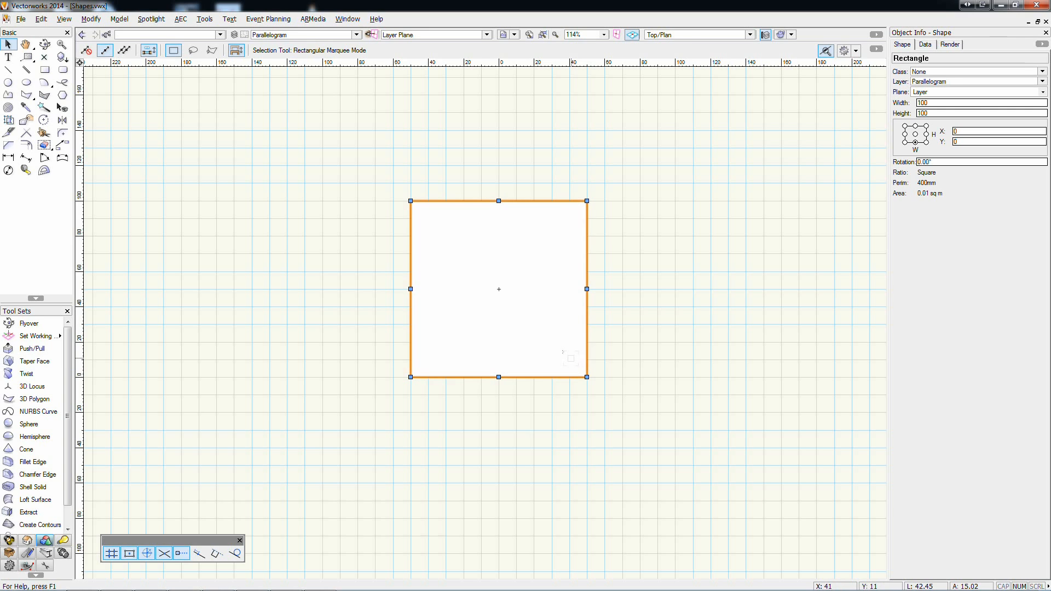
pyautogui.click(45, 70)
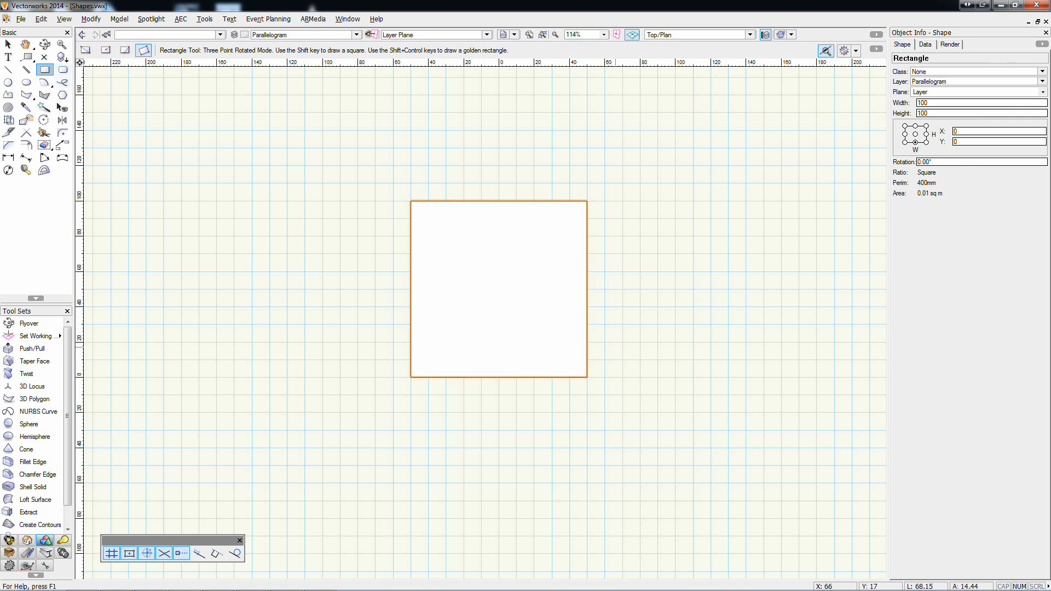
pyautogui.click(587, 377)
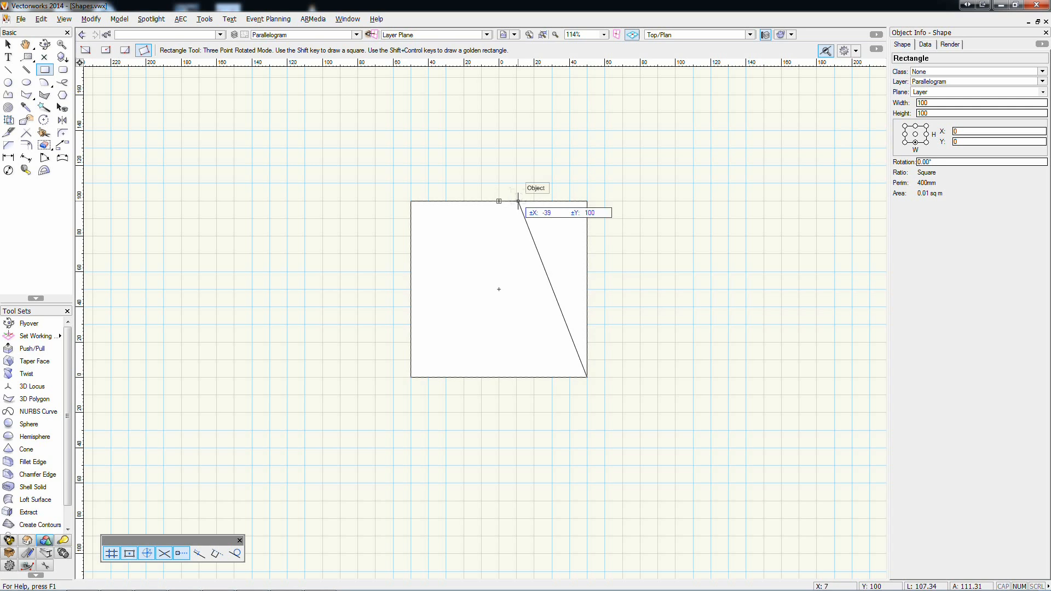
pyautogui.click(520, 202)
pyautogui.click(644, 155)
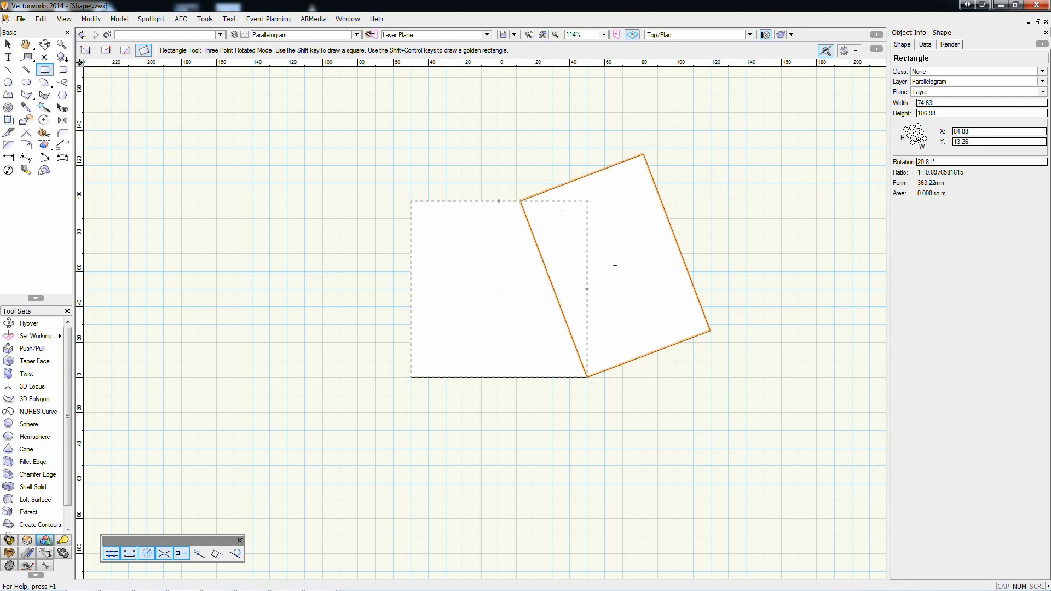
# - Create a triangle from the overlap of the square and rotated rectangle with Intersect Surface, and delete the rotated rectangle
pyautogui.press('x')
pyautogui.keyDown('shift'); pyautogui.click(500, 252); pyautogui.keyUp('shift')
pyautogui.rightClick(507, 258)
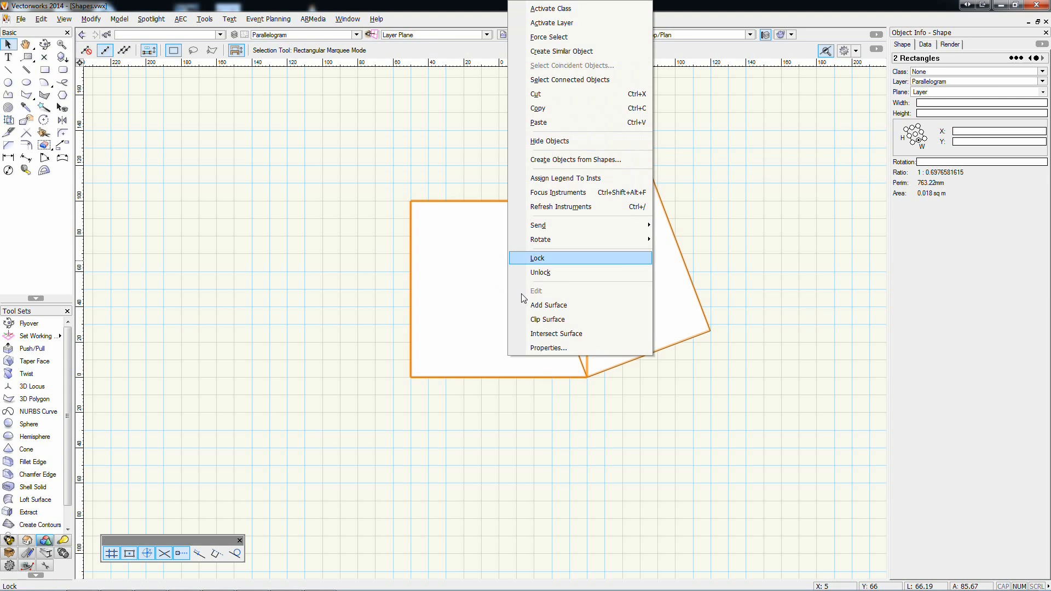
pyautogui.click(548, 334)
pyautogui.click(615, 265)
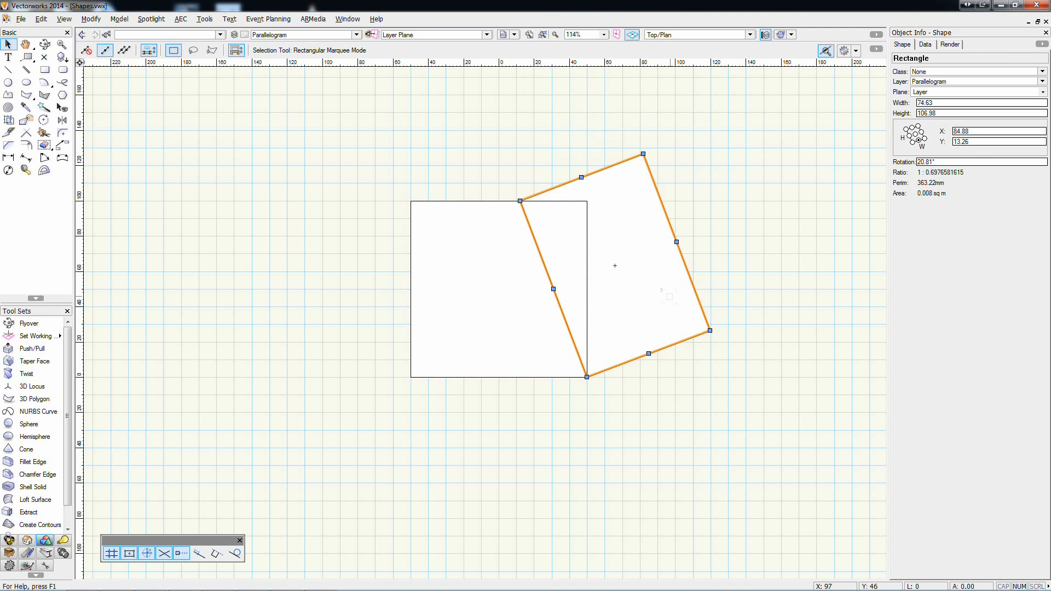
pyautogui.press('Delete')
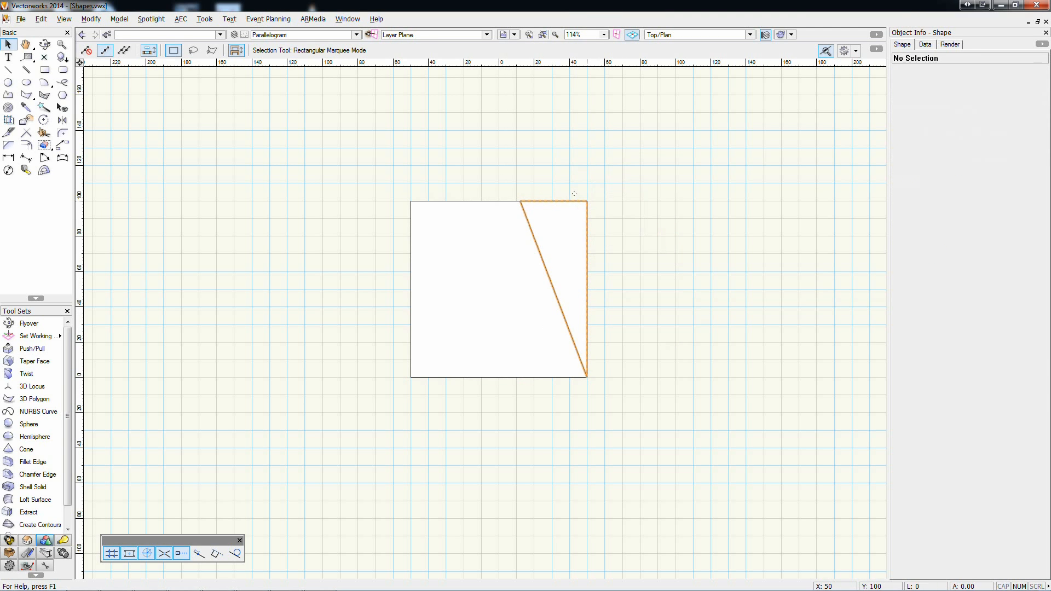
pyautogui.moveTo(587, 201); pyautogui.dragTo(411, 201)
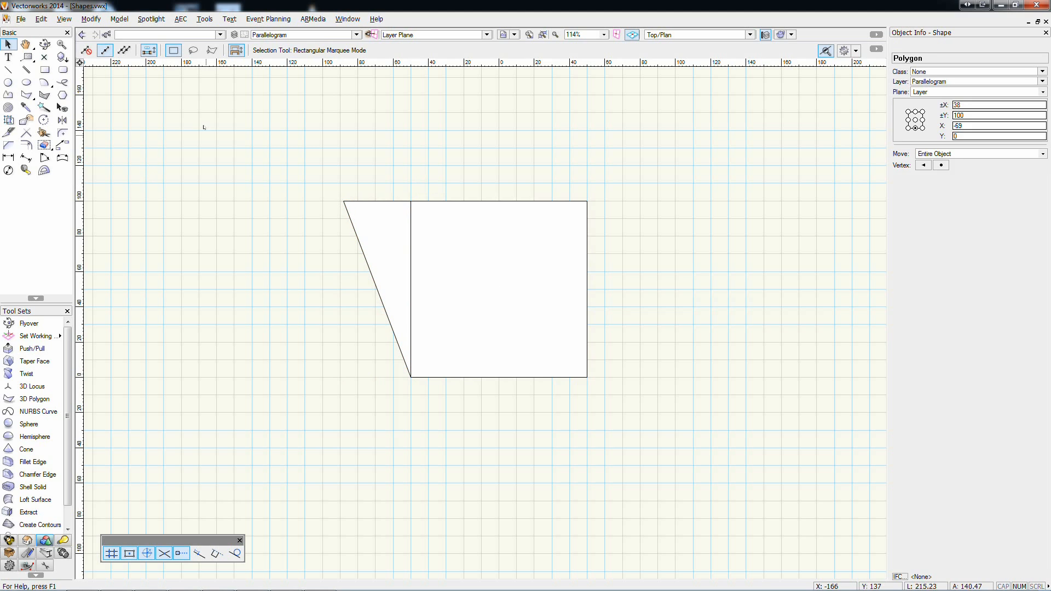
pyautogui.click(210, 127)
pyautogui.hotkey('ctrl', 'z')
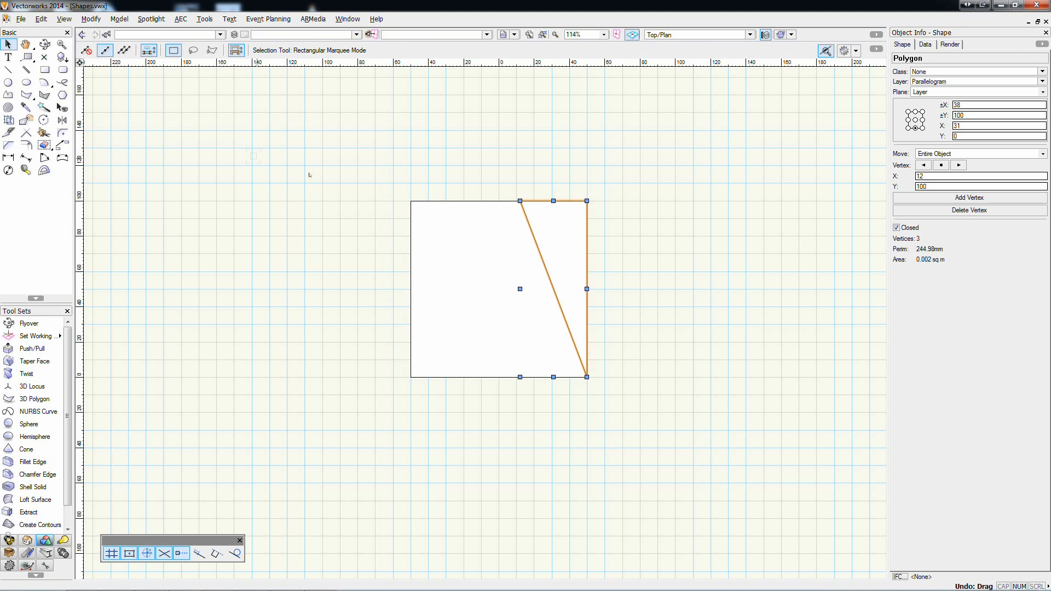
# - Clip the square with the overlapping triangle using Clip Surface and clear the selection
pyautogui.keyDown('shift'); pyautogui.click(444, 255); pyautogui.keyUp('shift')
pyautogui.rightClick(444, 256)
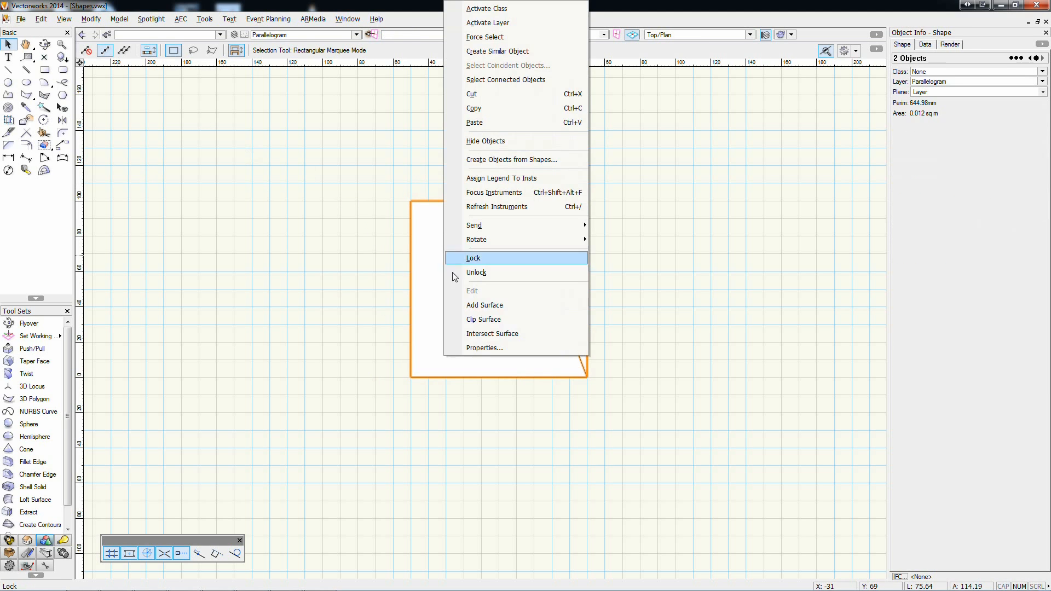
pyautogui.click(483, 319)
pyautogui.click(629, 182)
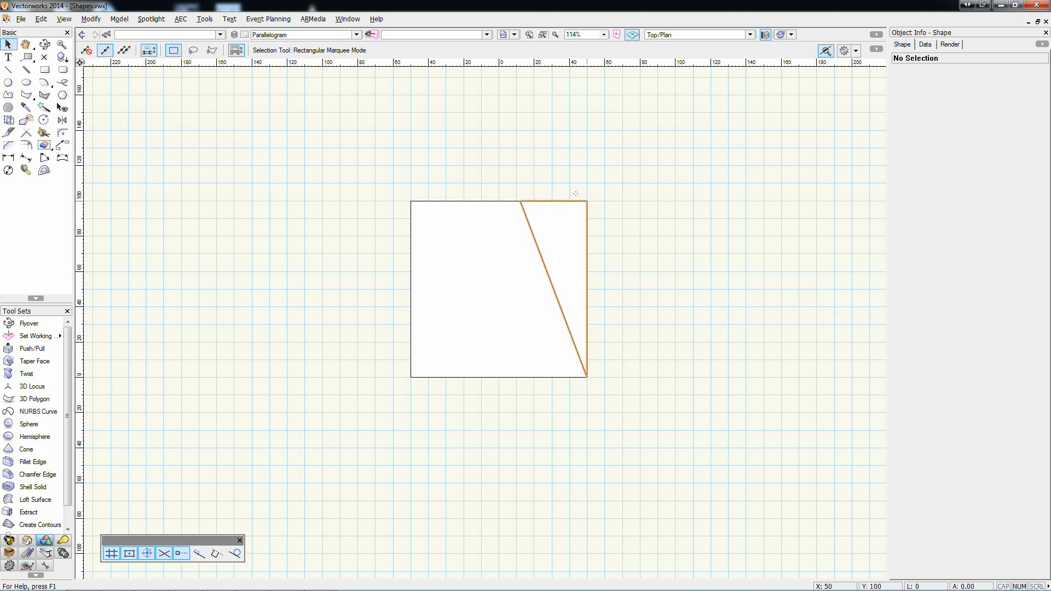
# - Move the cut triangle from the square's upper-right corner to its upper-left corner, and merge both polygons into a parallelogram with Add Surface
pyautogui.moveTo(587, 201); pyautogui.dragTo(410, 201)
pyautogui.moveTo(243, 156); pyautogui.dragTo(626, 438)
pyautogui.rightClick(533, 355)
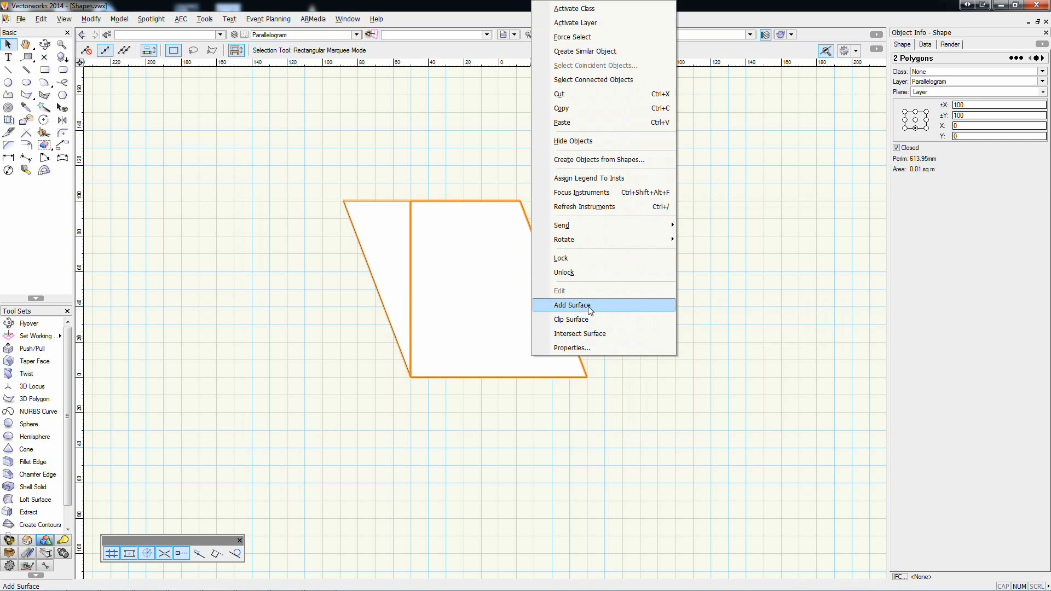
pyautogui.click(590, 309)
pyautogui.click(677, 317)
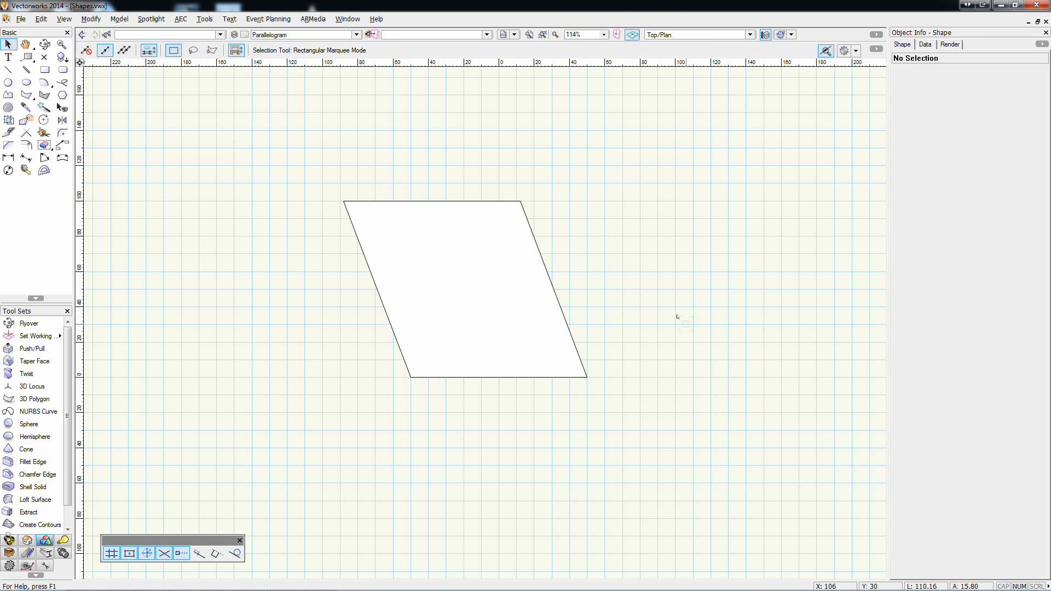
# - Paste the square on the Isosceles Trapazoid layer and draw a rotated rectangle about 104 × 55 mm outward from its lower-left corner to its top edge
pyautogui.hotkey('ctrl', 'Up')
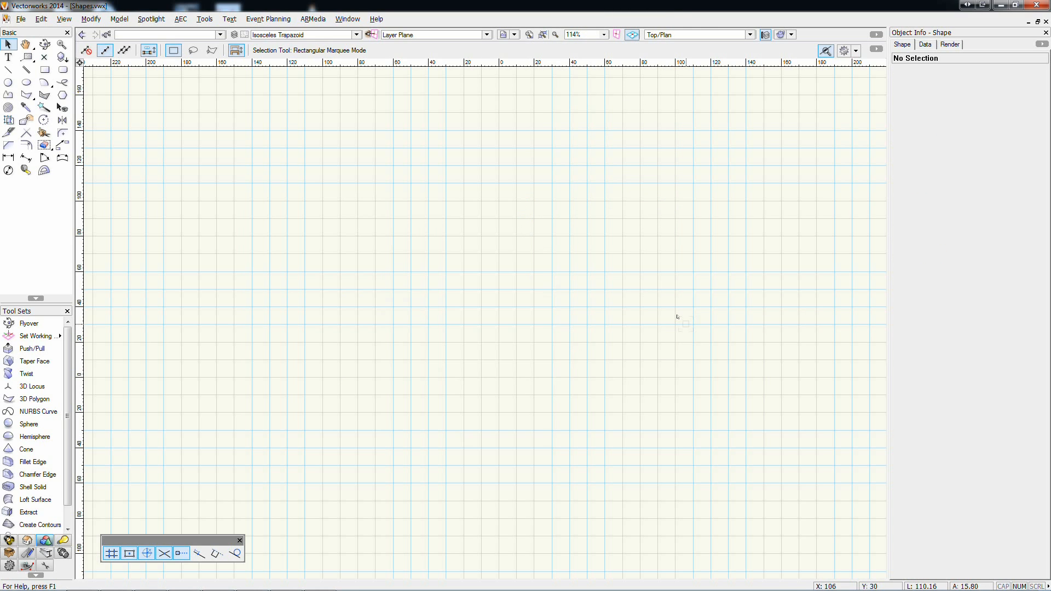
pyautogui.click(44, 70)
pyautogui.click(411, 377)
pyautogui.click(463, 201)
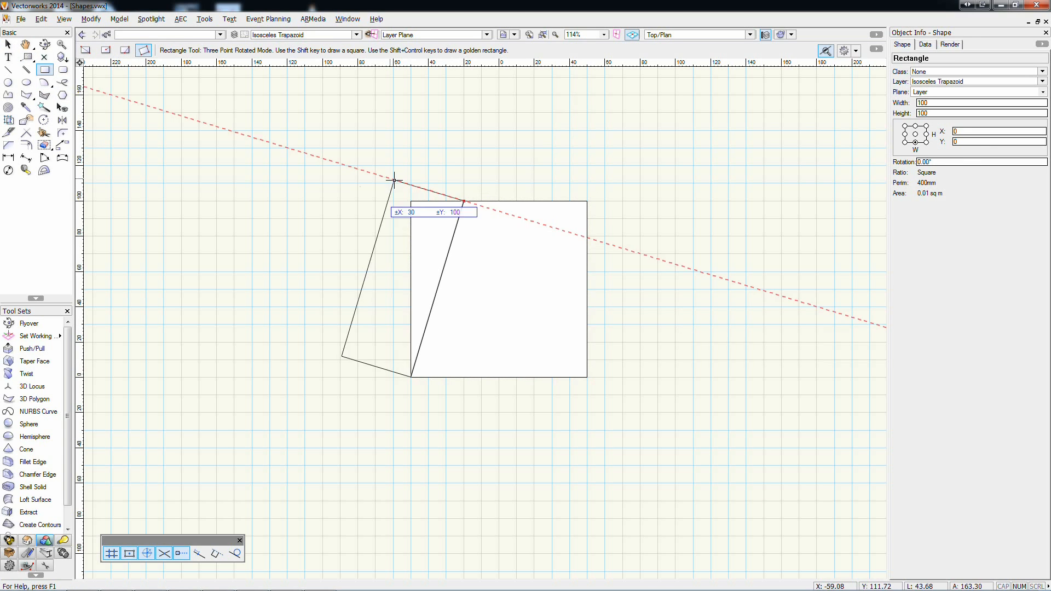
pyautogui.click(372, 174)
# - Mirror a duplicate of the rotated rectangle across the square's vertical centre line
pyautogui.click(63, 120)
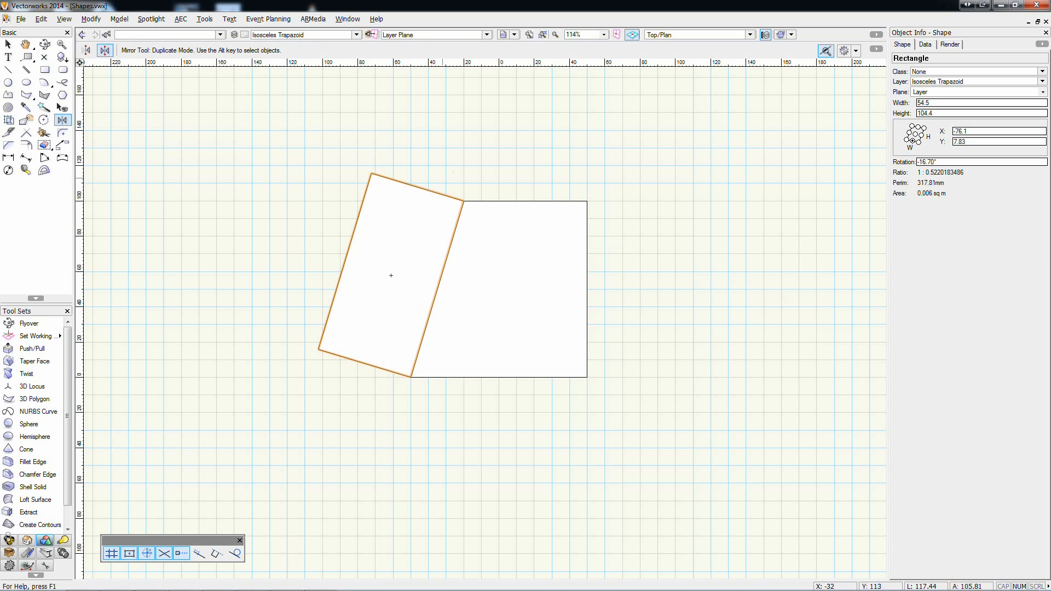
pyautogui.click(499, 201)
pyautogui.click(499, 159)
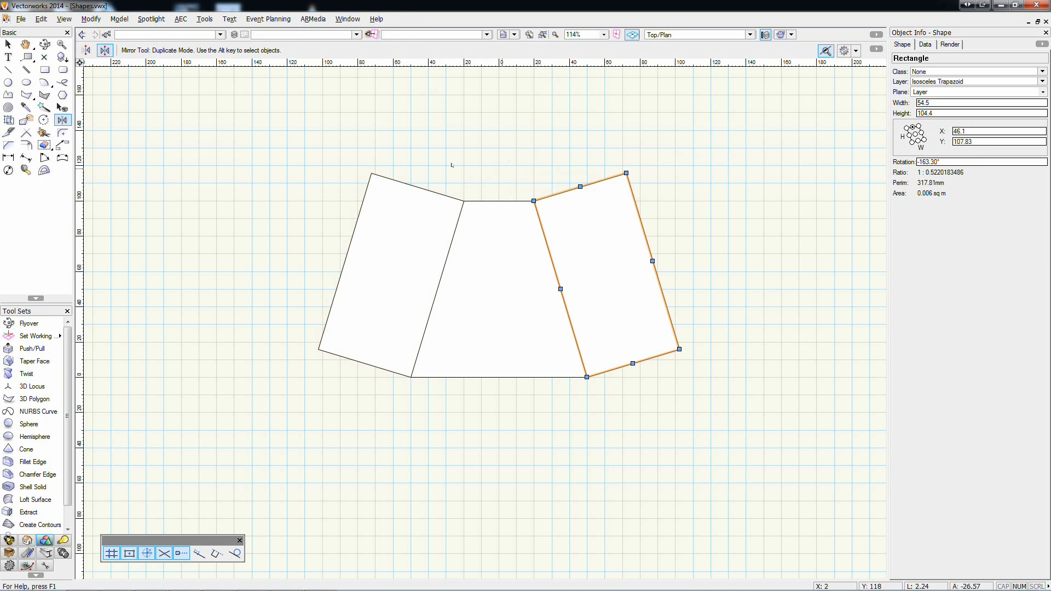
# - Clip the square with both rotated rectangles using Clip Surface and delete the rectangles to form an isosceles trapezoid
pyautogui.press('x')
pyautogui.hotkey('ctrl', 'a')
pyautogui.rightClick(524, 358)
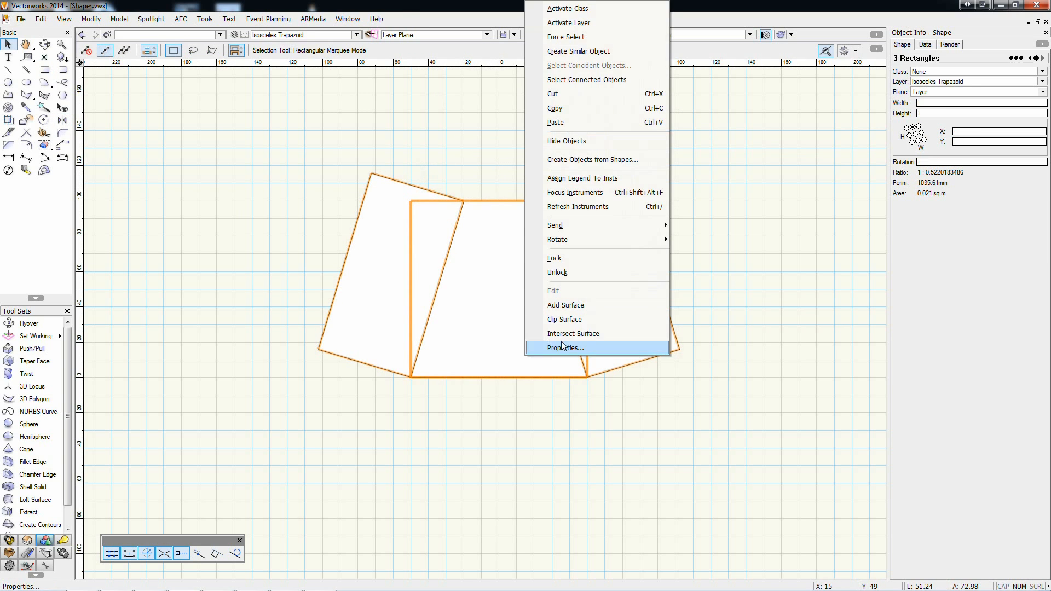
pyautogui.click(571, 323)
pyautogui.press('Delete')
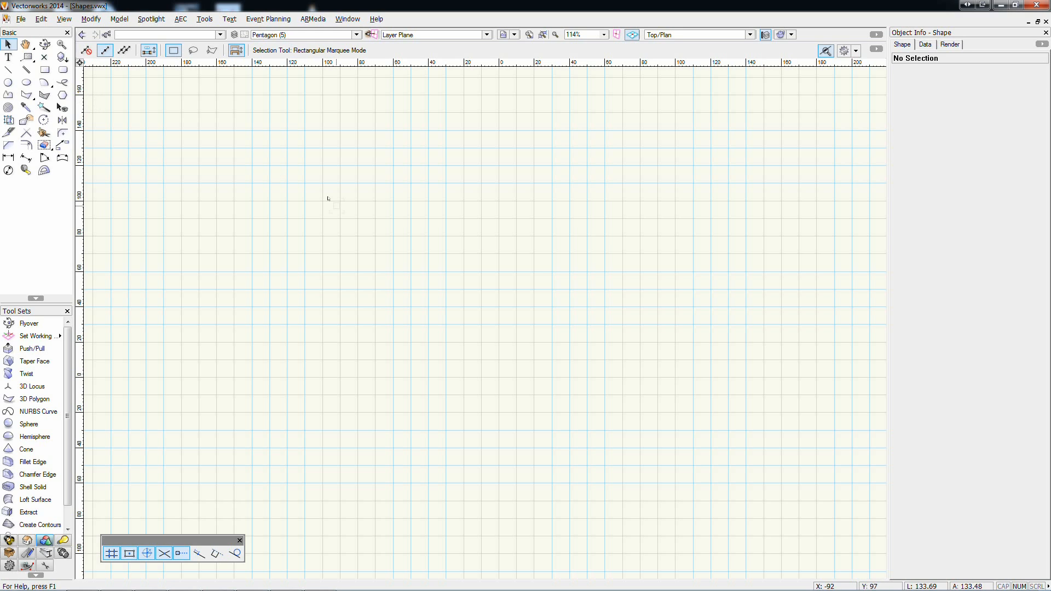
# - Paste the square on the Pentagon (5) layer and rotate a duplicate of it by -18° about its lower-right corner
pyautogui.hotkey('ctrl', 'alt', 'v')
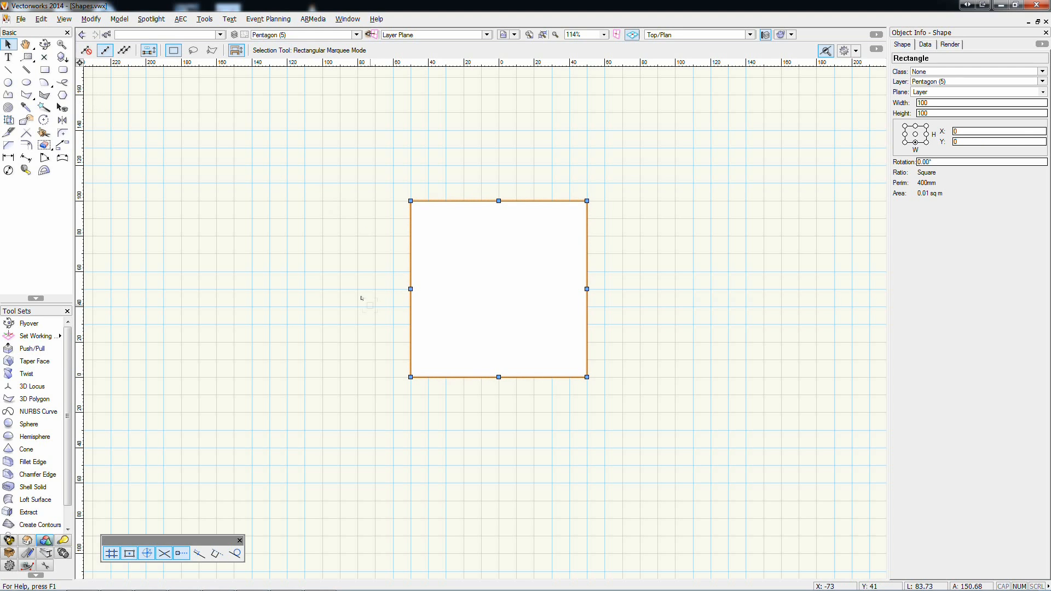
pyautogui.click(338, 277)
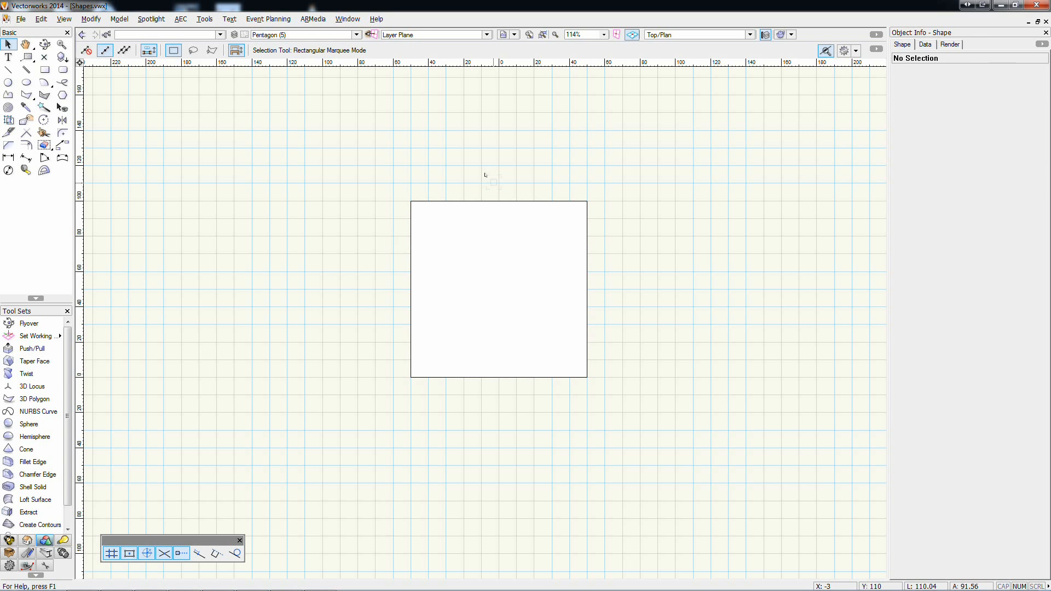
pyautogui.press('space')
pyautogui.moveTo(486, 172); pyautogui.dragTo(478, 292)
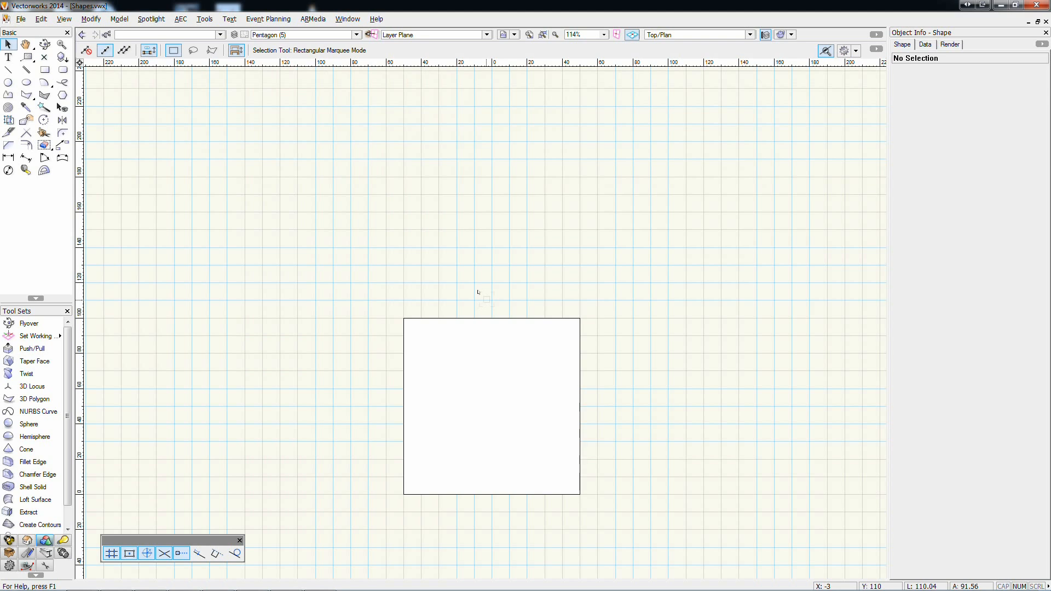
pyautogui.click(476, 318)
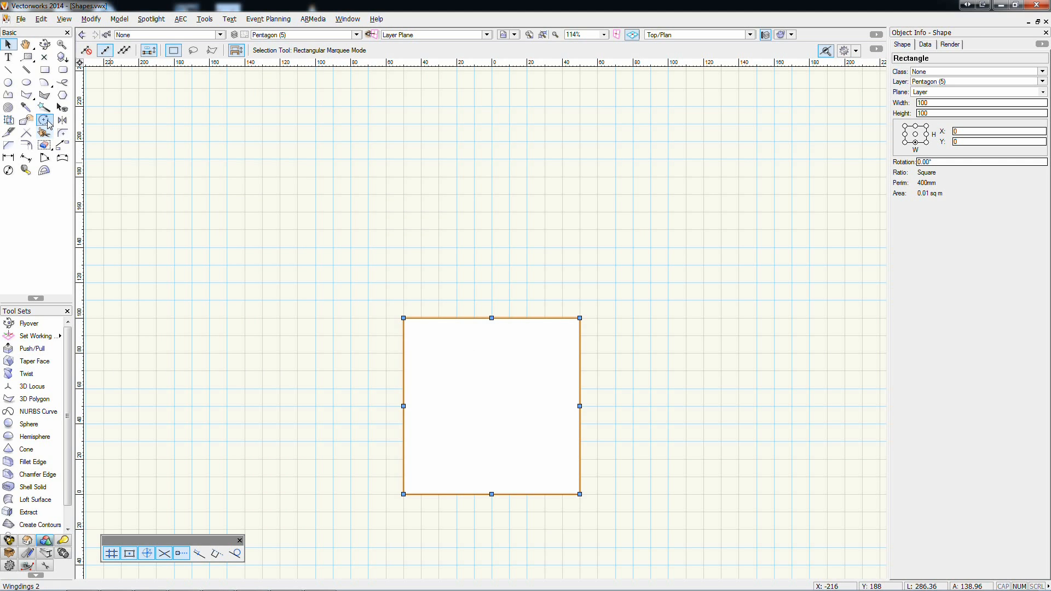
pyautogui.click(49, 124)
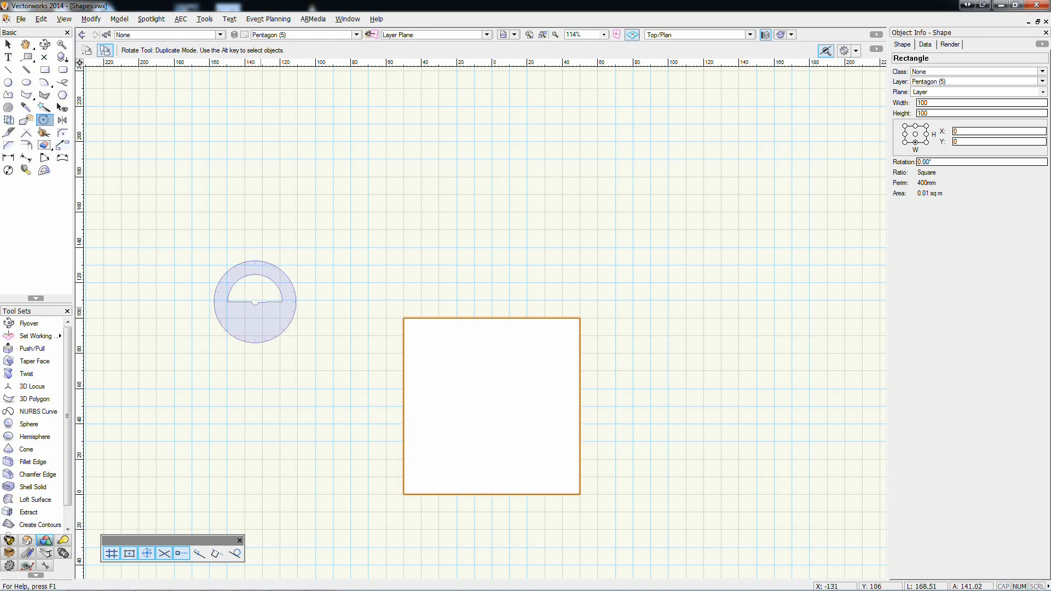
pyautogui.click(580, 495)
pyautogui.click(581, 318)
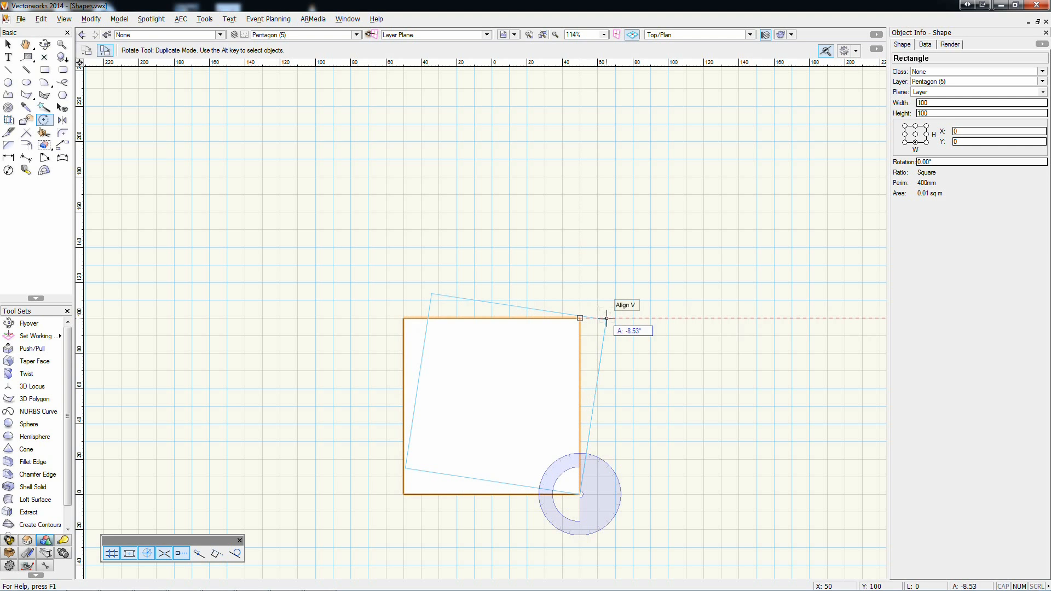
pyautogui.press('Tab')
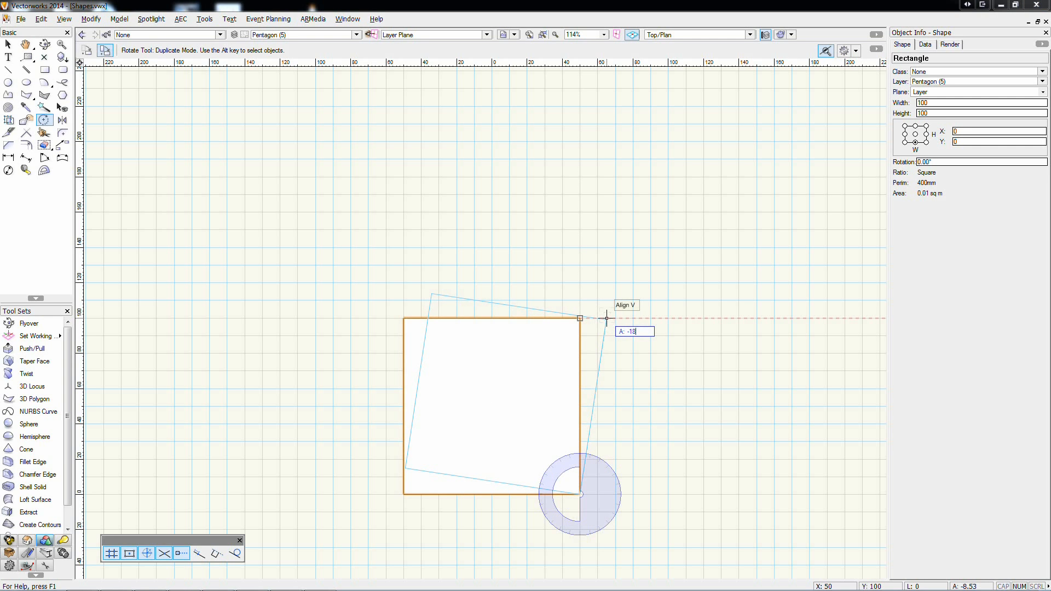
pyautogui.press('Return')
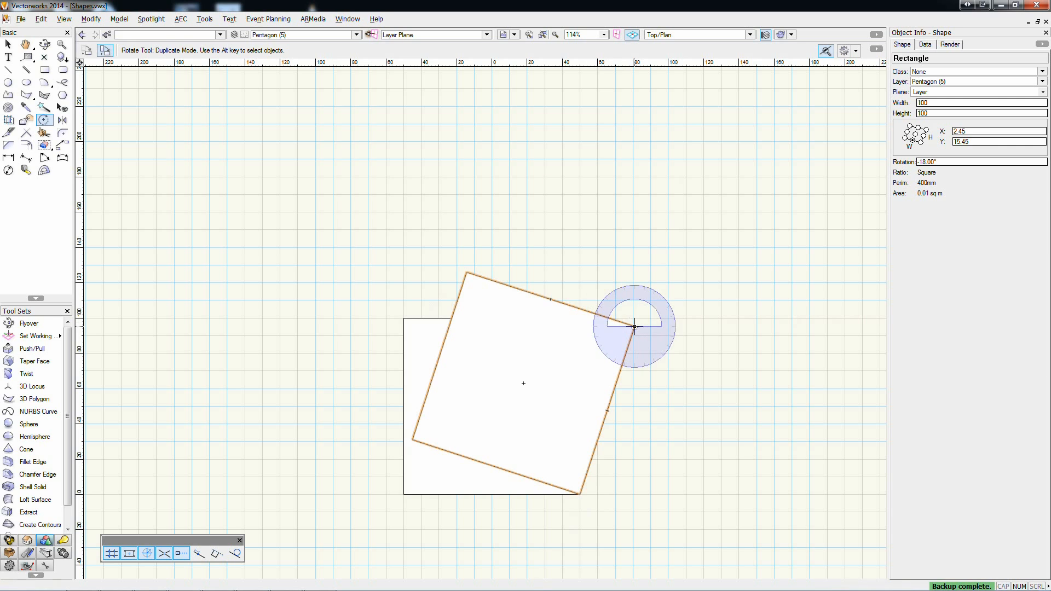
# - Rotate a duplicate of the tilted square by -18° about its upper-right corner
pyautogui.click(634, 326)
pyautogui.click(466, 272)
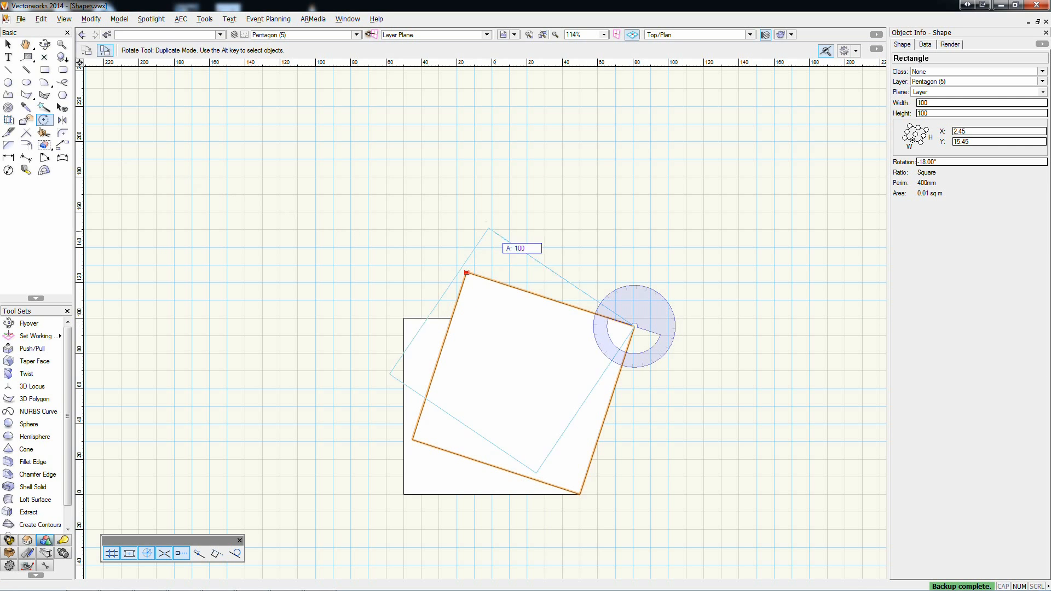
pyautogui.press('Tab')
pyautogui.write('-18')
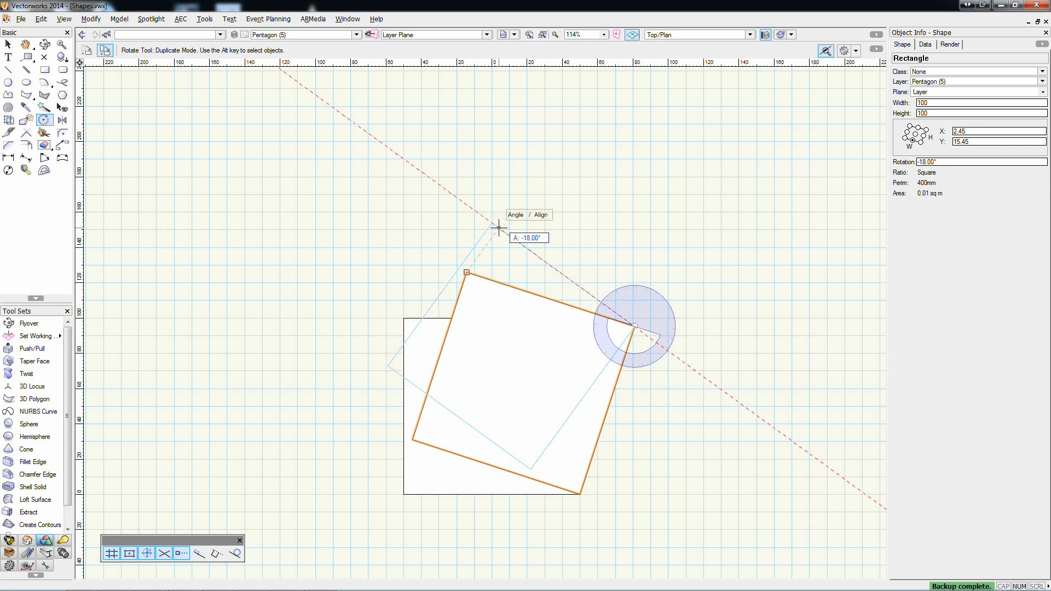
pyautogui.press('Return')
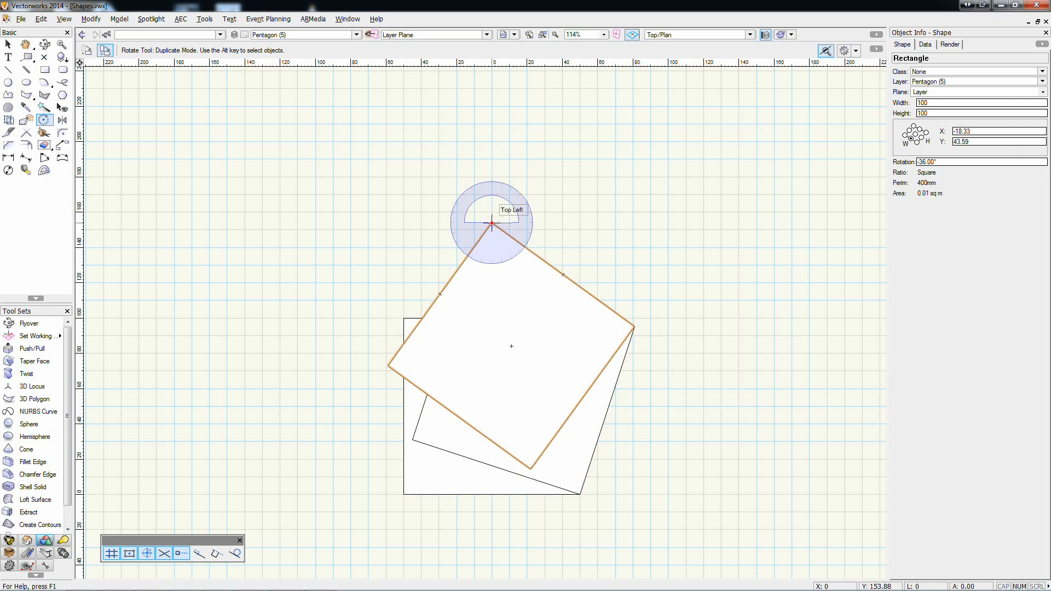
# - Rotate a duplicate of the newest square by -18° about its topmost corner
pyautogui.click(492, 223)
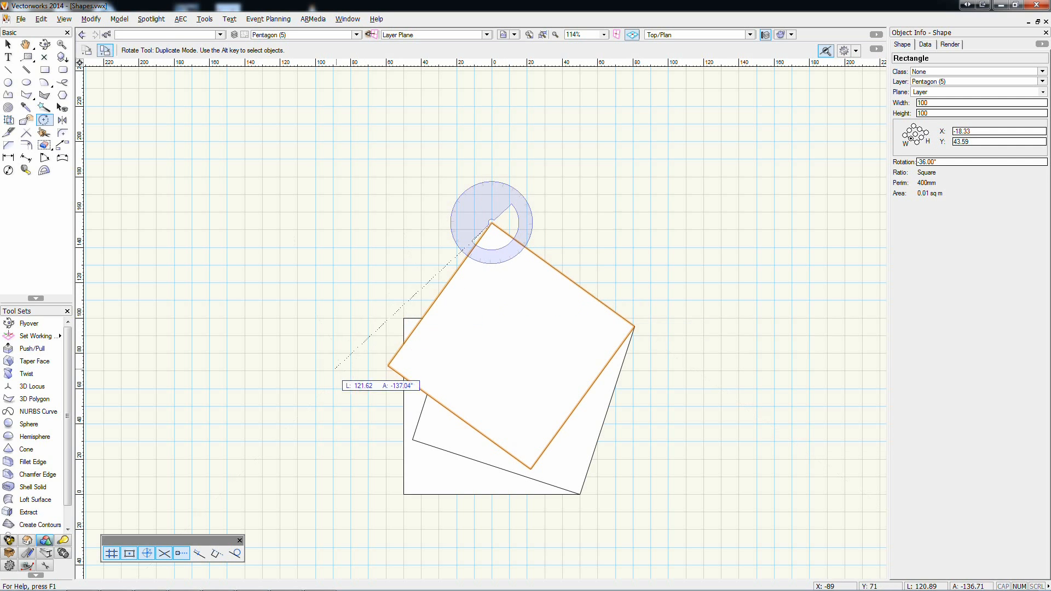
pyautogui.click(389, 364)
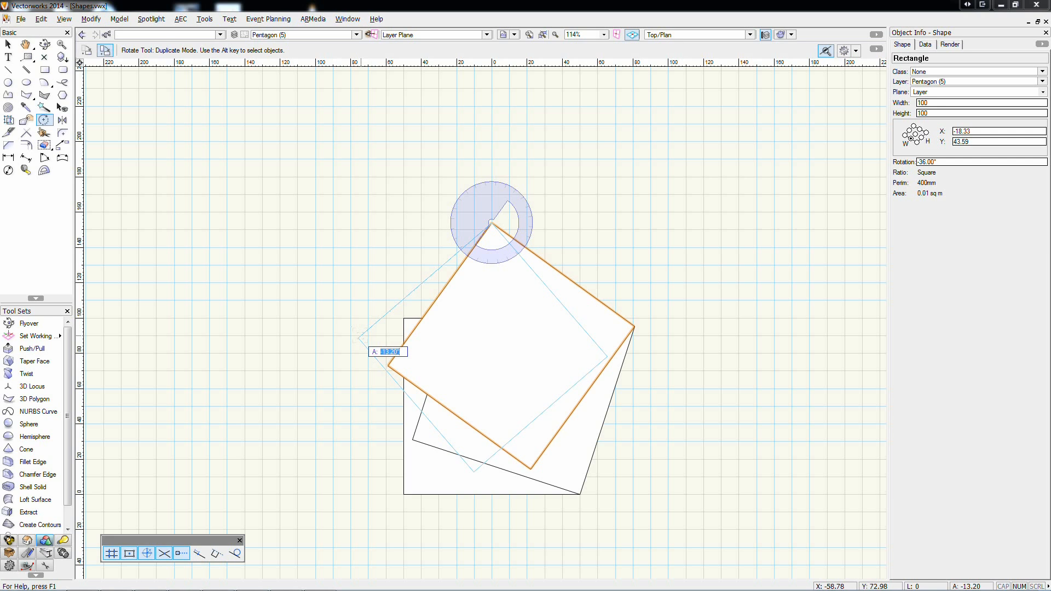
pyautogui.write('-18')
pyautogui.press('Return')
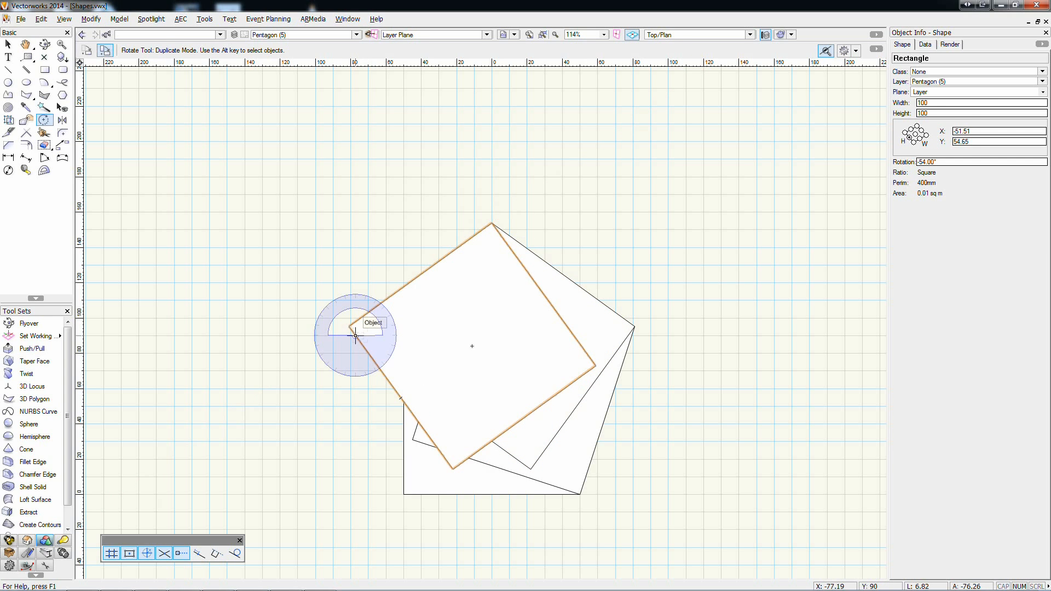
# - Rotate a duplicate of the newest square about its leftmost corner until its edge meets the original square's lower-left corner, and clear the selection
pyautogui.click(350, 328)
pyautogui.click(453, 469)
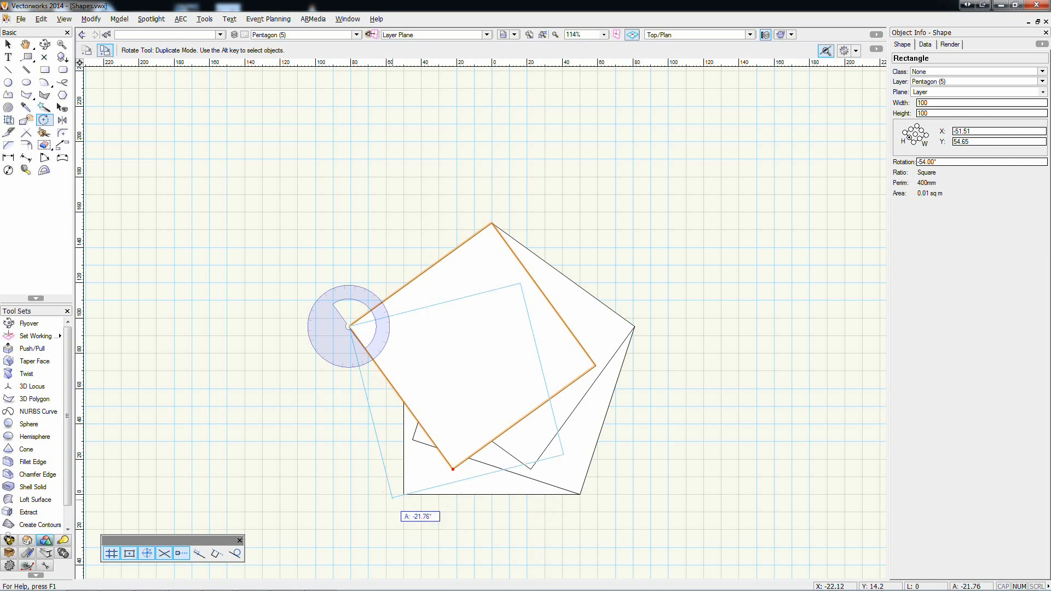
pyautogui.click(404, 495)
pyautogui.press('x')
pyautogui.click(265, 268)
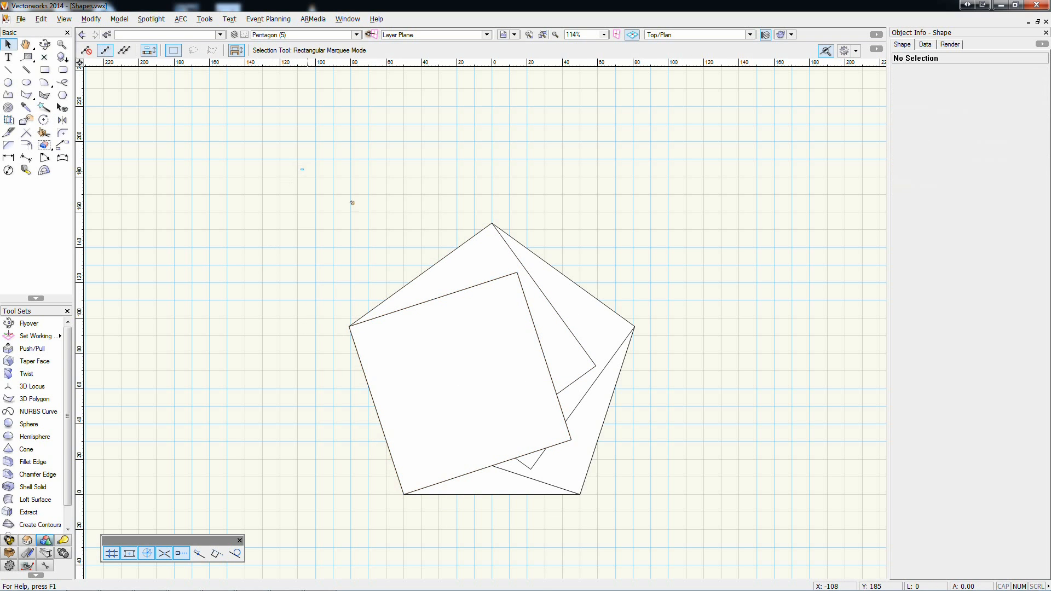
# - Merge all five overlapping squares into a single pentagon with Add Surface and clear the selection
pyautogui.moveTo(302, 168); pyautogui.dragTo(679, 505)
pyautogui.rightClick(486, 356)
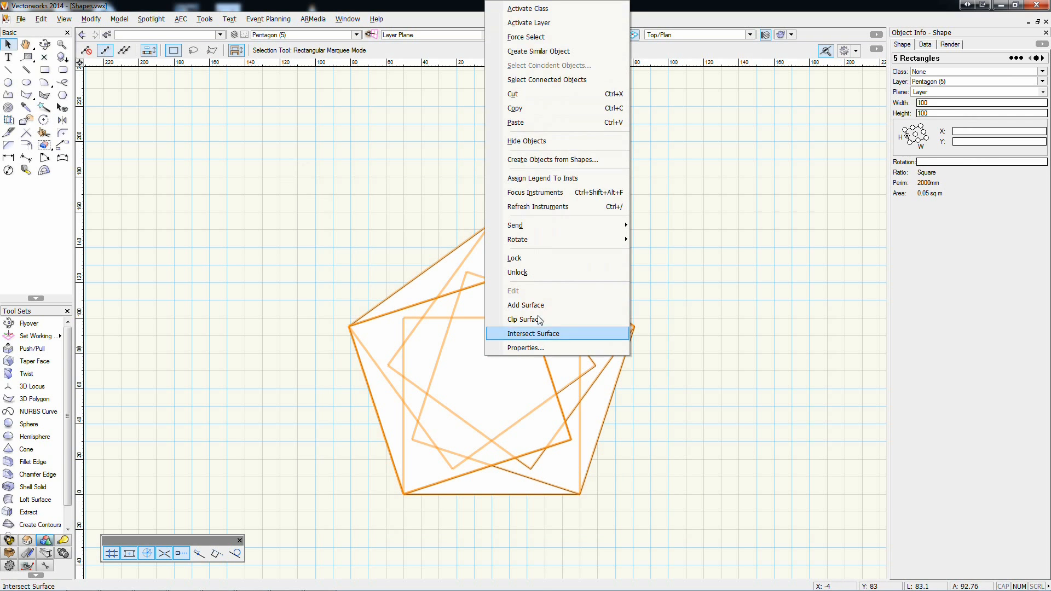
pyautogui.click(527, 306)
pyautogui.click(665, 224)
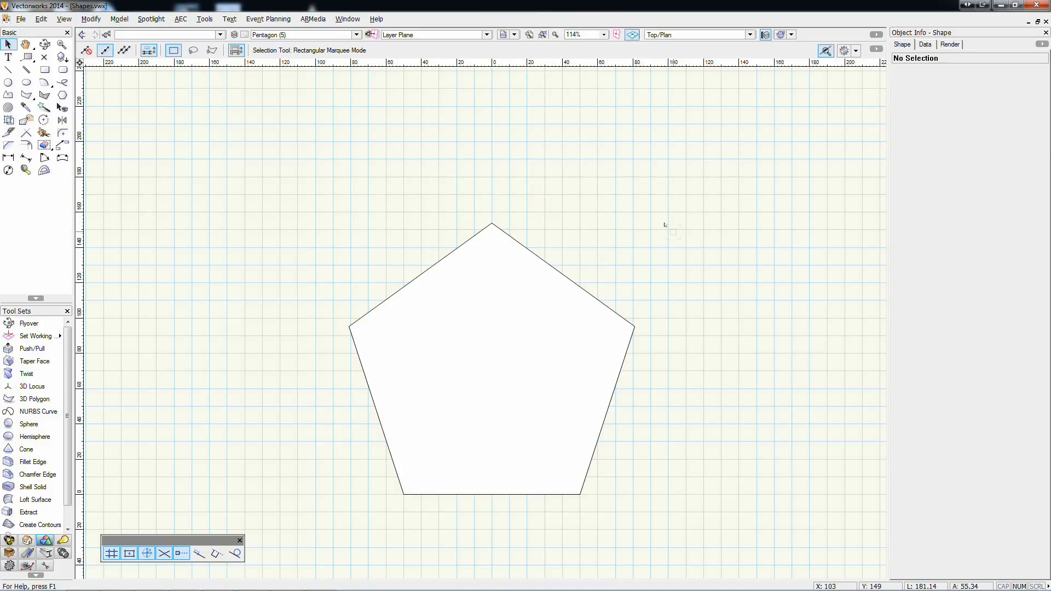
# - Paste the square on the Hexagon (6) layer and select the Poly Calc script palette in the Resource Browser
pyautogui.hotkey('ctrl', 'Up')
pyautogui.hotkey('ctrl', 'alt', 'v')
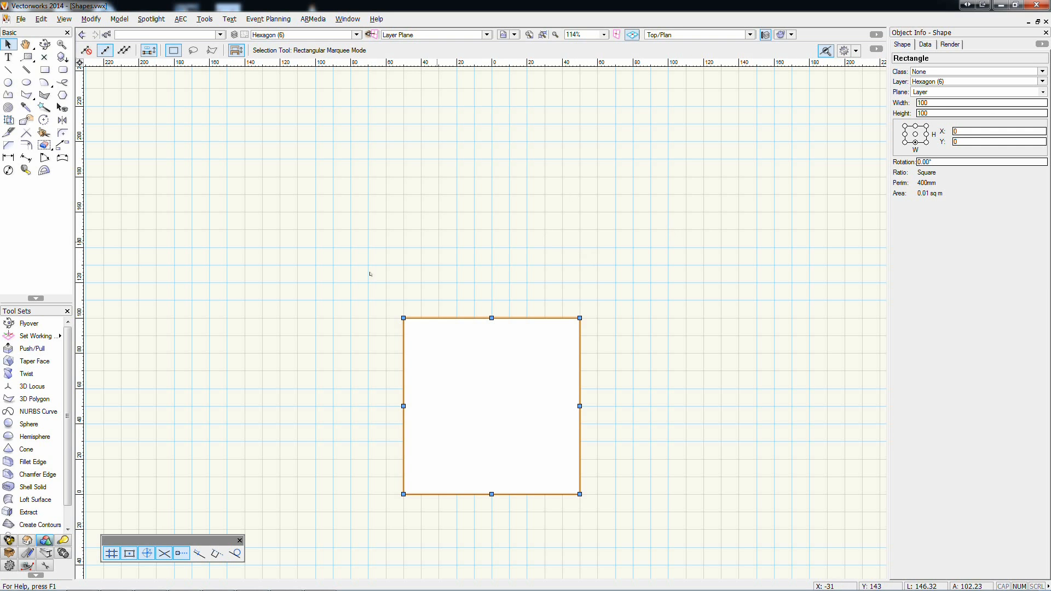
pyautogui.scroll(-2, 335, 299)
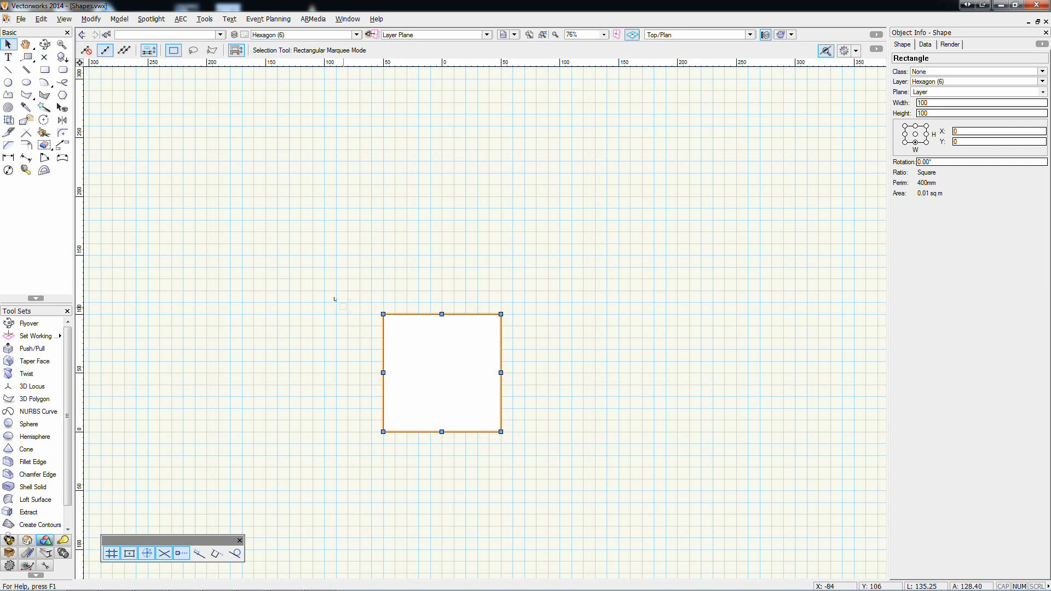
pyautogui.hotkey('ctrl', 'r')
pyautogui.click(722, 230)
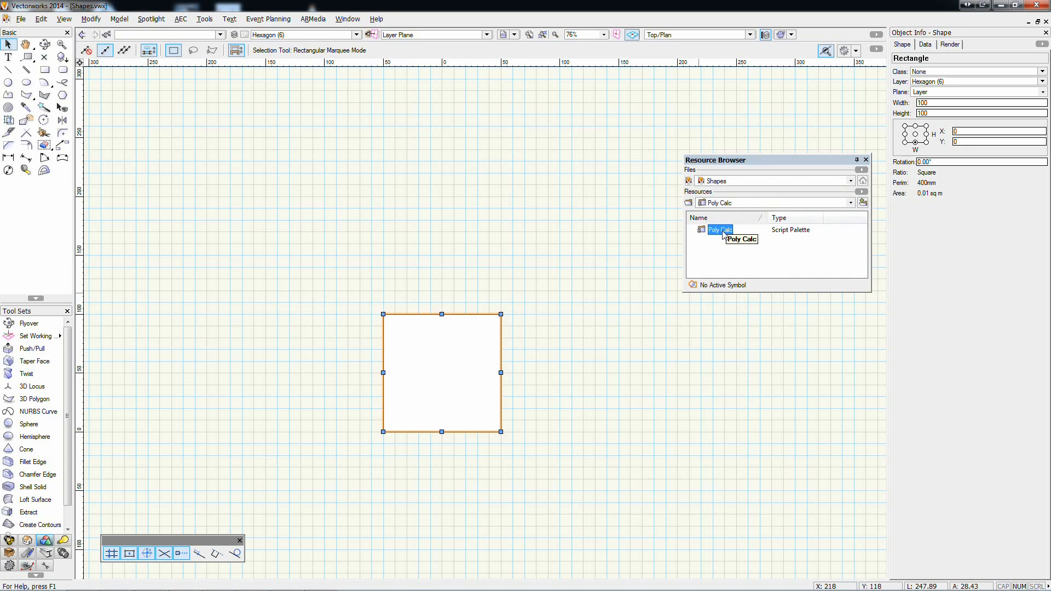
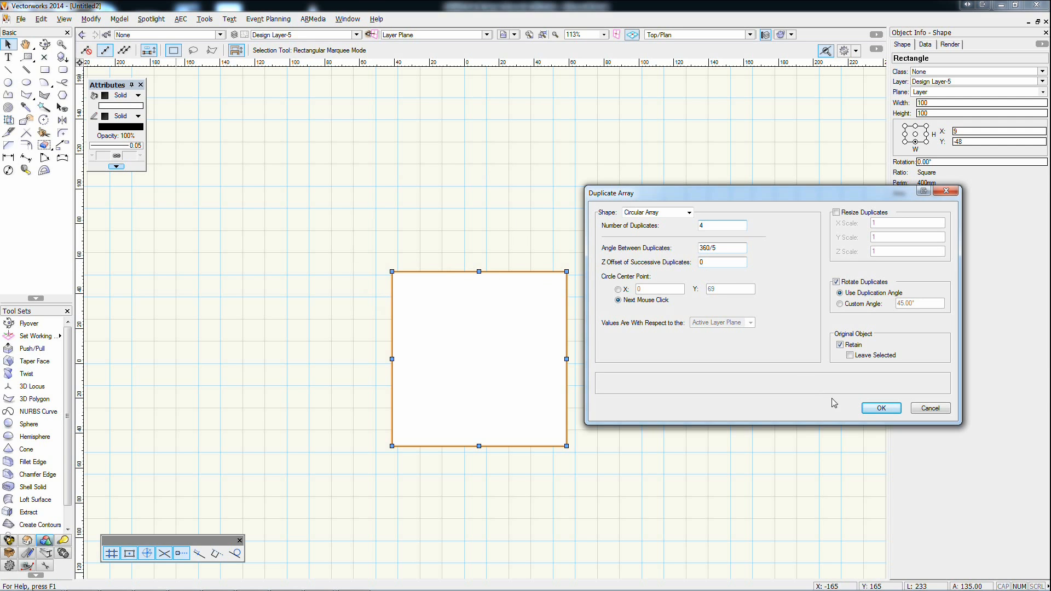
# - Try a circular array of 4 rotated duplicates at 360/5 around the square's centre, and undo it
pyautogui.click(876, 408)
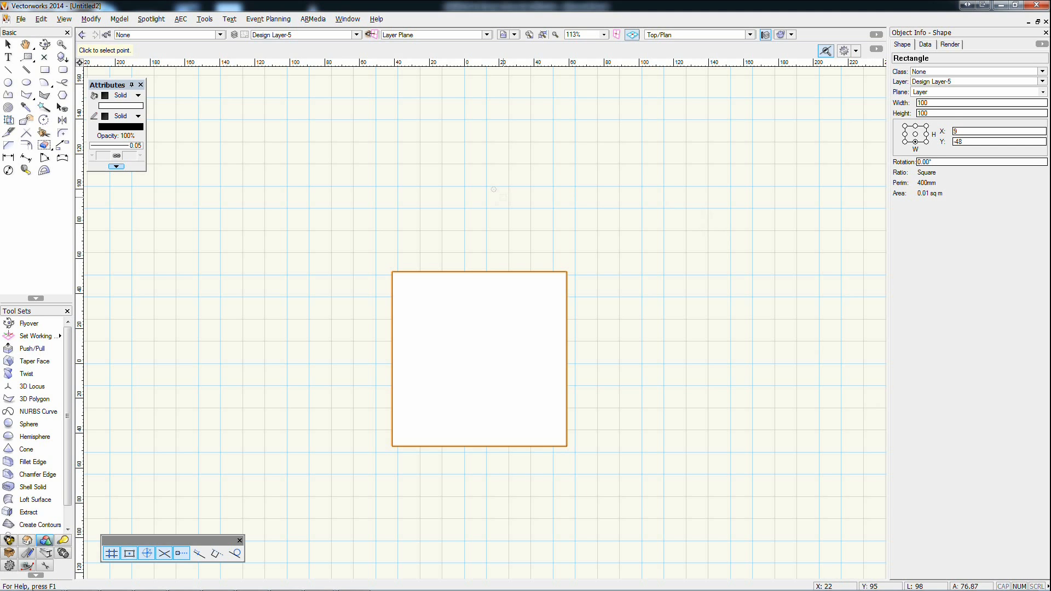
pyautogui.click(479, 359)
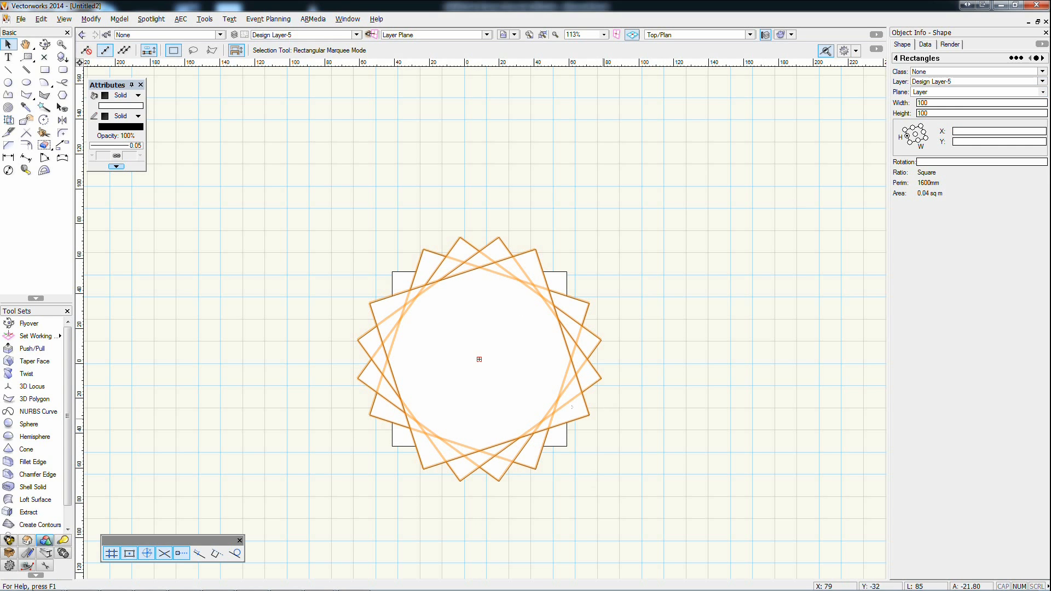
pyautogui.click(579, 419)
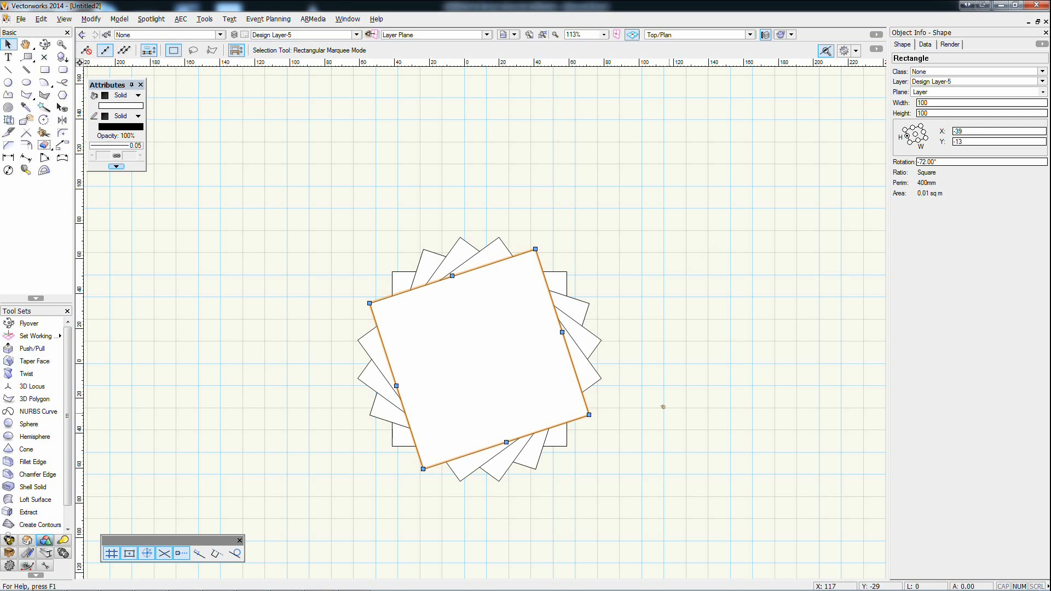
pyautogui.click(677, 300)
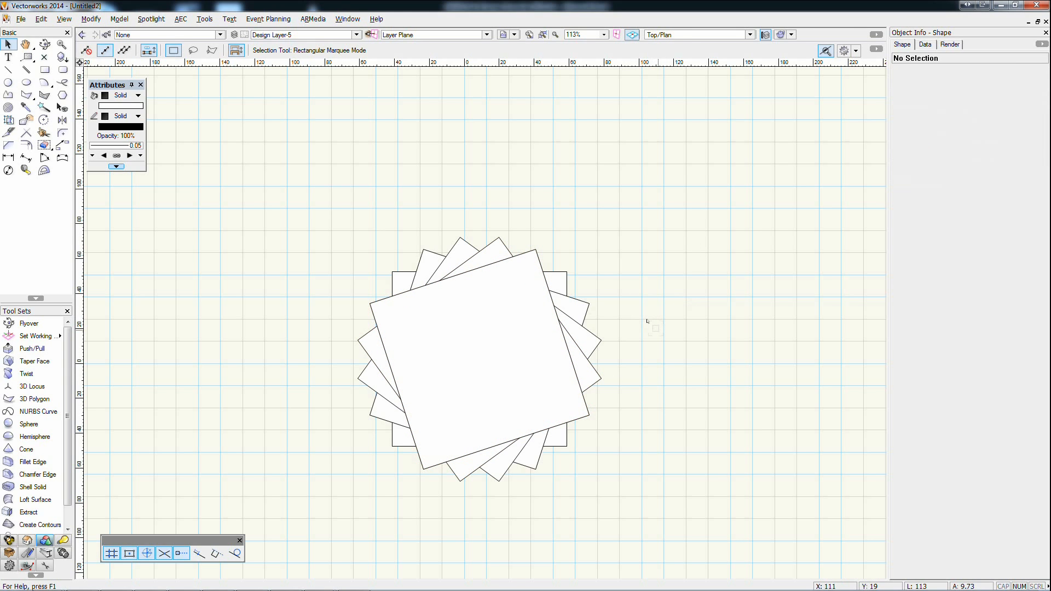
pyautogui.hotkey('ctrl', 'z')
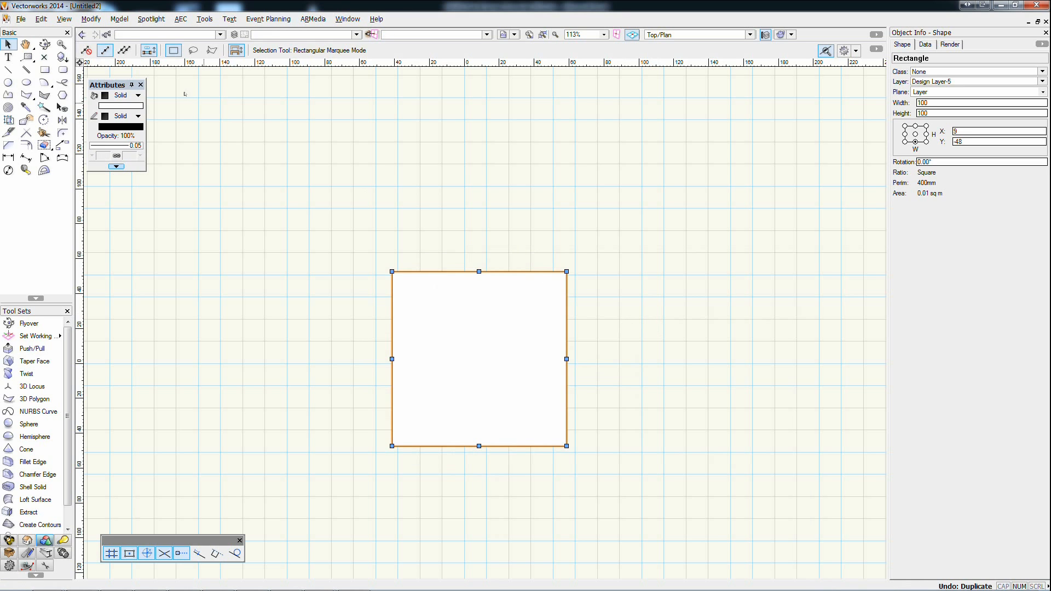
# - Try a circular array of 4 rotated duplicates at 72° around the midpoint of the square's top edge, and clear the selection
pyautogui.click(41, 18)
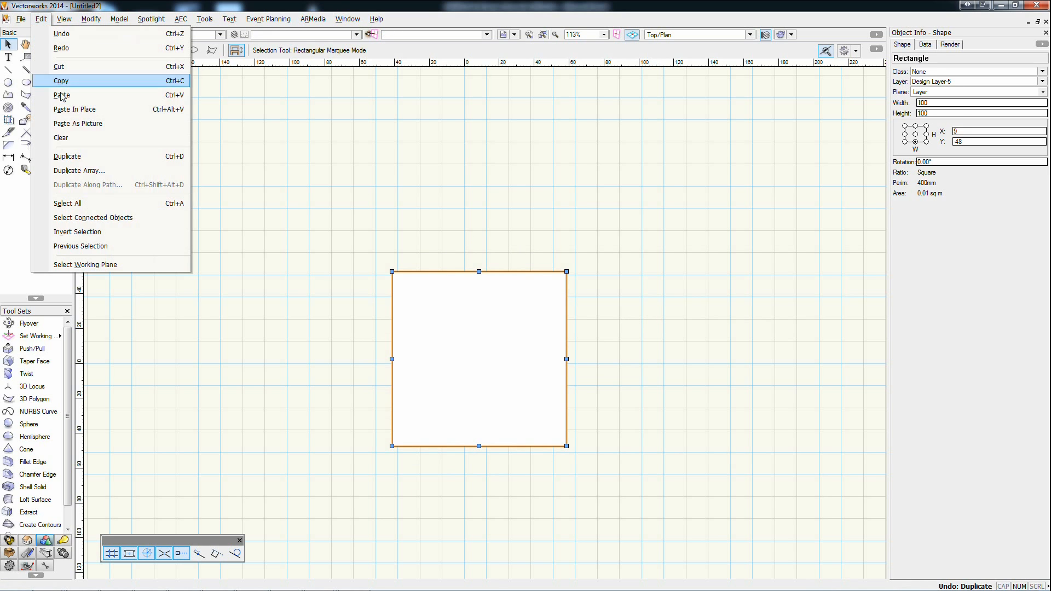
pyautogui.click(77, 170)
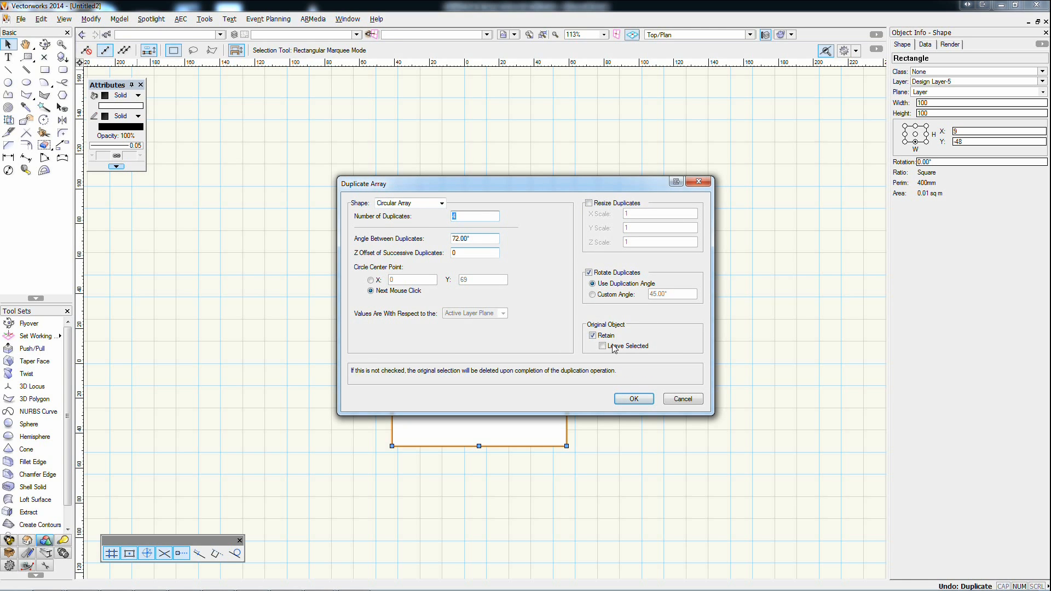
pyautogui.click(634, 398)
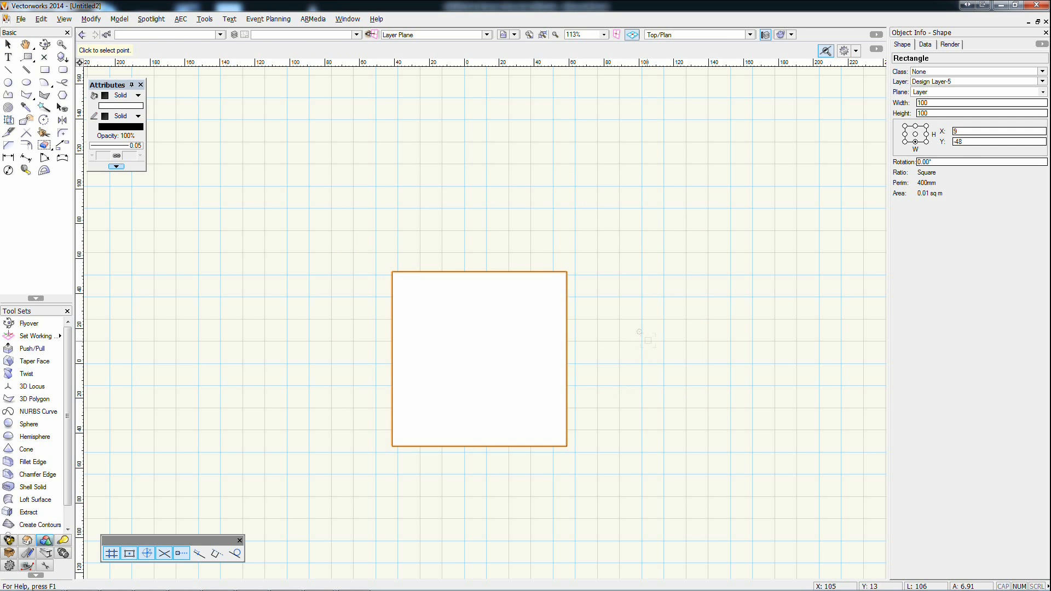
pyautogui.click(480, 271)
pyautogui.scroll(-2, 479, 272)
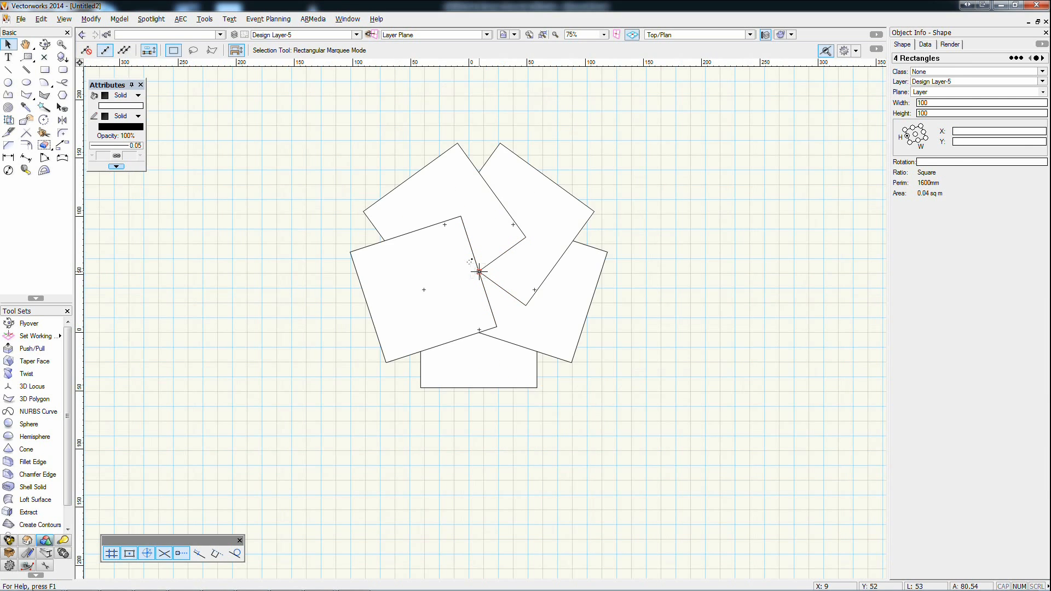
pyautogui.click(351, 125)
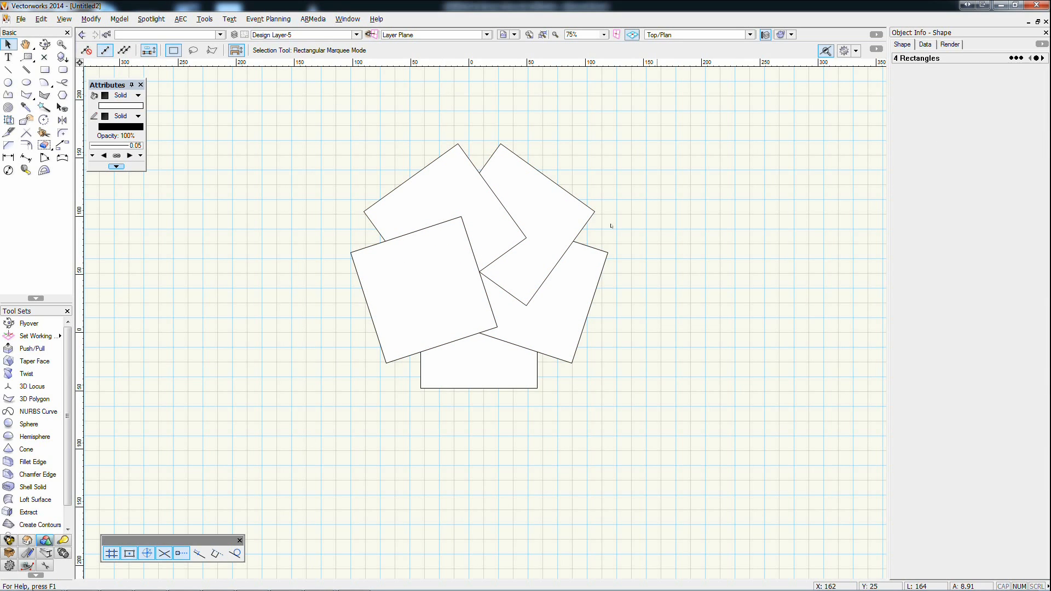
# - Draw centre-based guide lines along the outer edges of the left and bottom squares, starting from each edge's midpoint
pyautogui.click(8, 69)
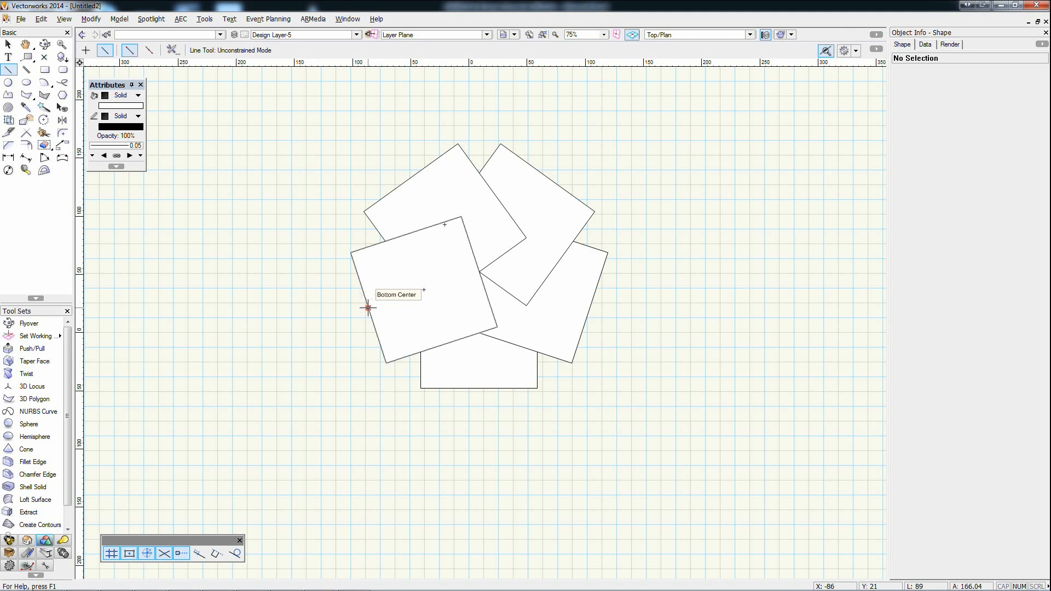
pyautogui.click(149, 50)
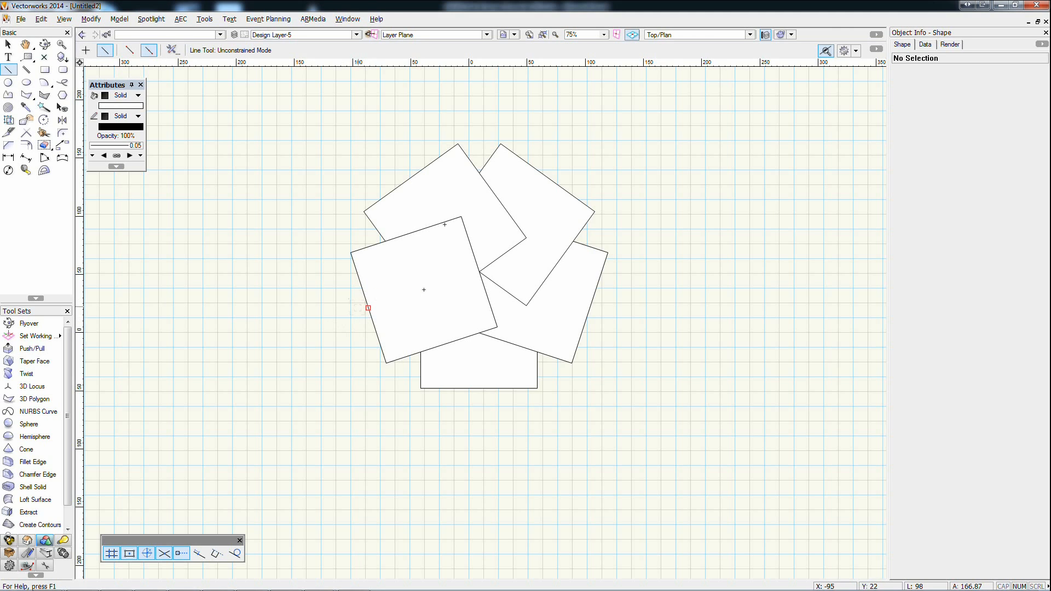
pyautogui.click(368, 308)
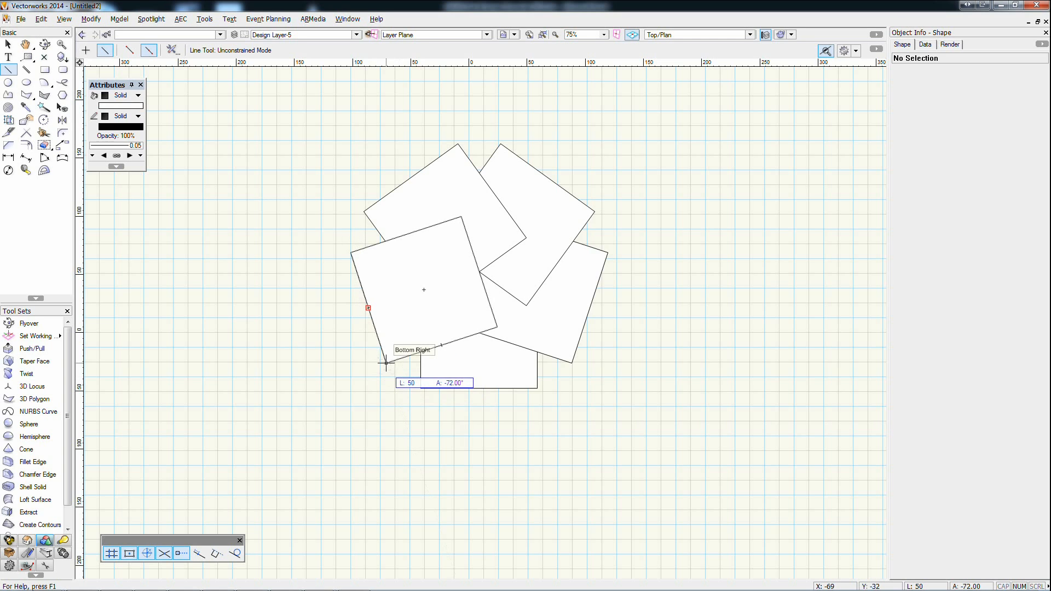
pyautogui.click(405, 421)
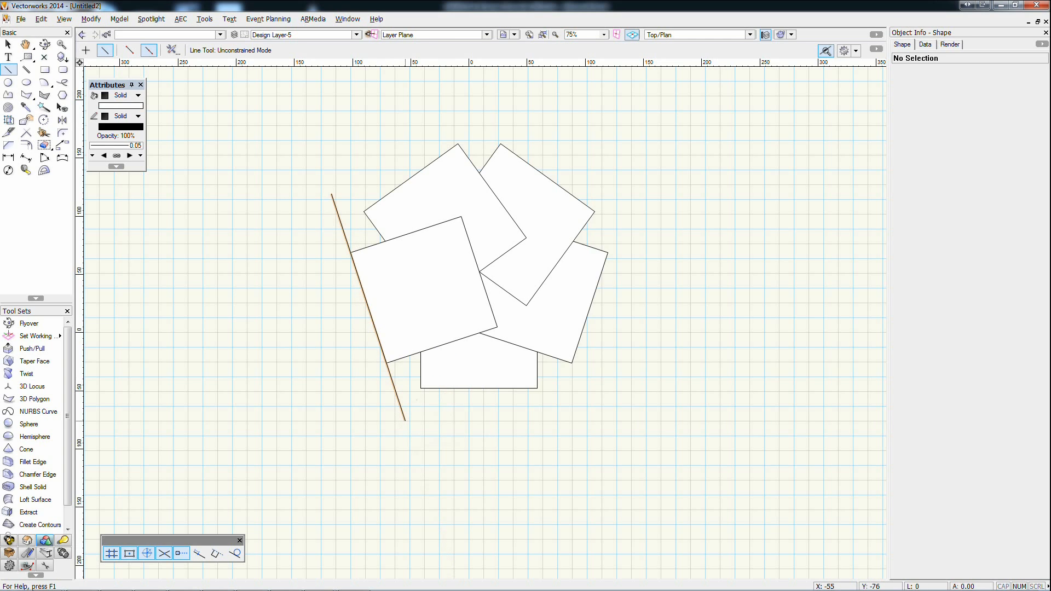
pyautogui.click(480, 389)
pyautogui.click(603, 388)
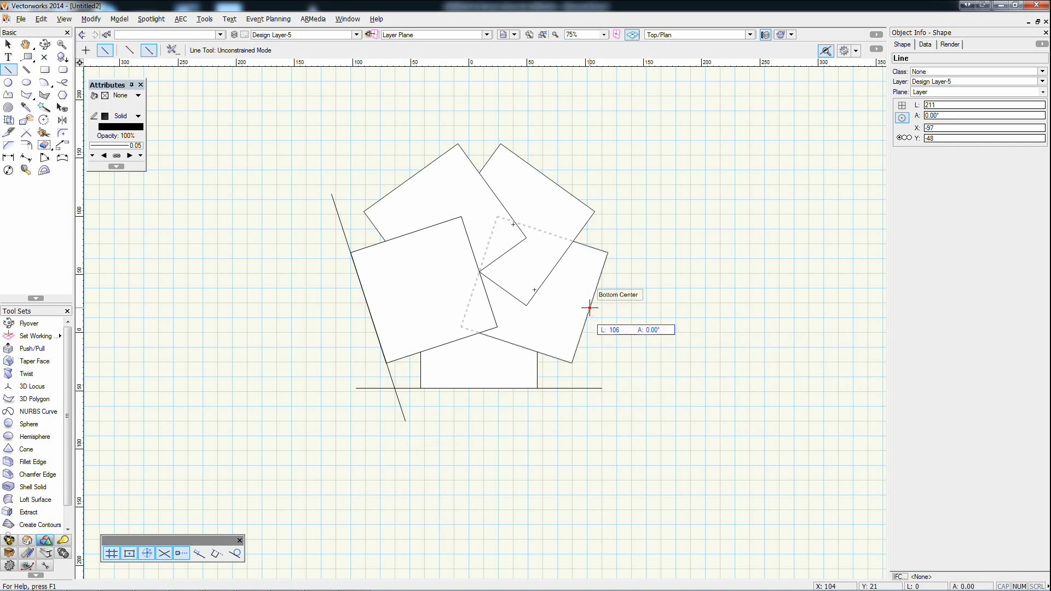
# - Draw centre-based guide lines along the outer edges of the right, upper-right and upper-left squares, and clear the selection
pyautogui.click(590, 307)
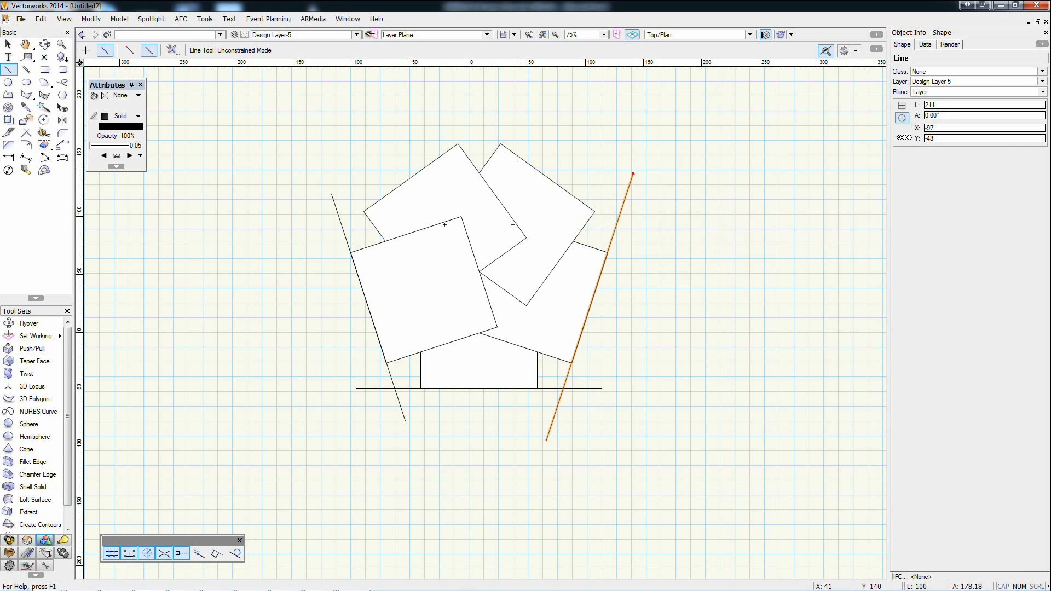
pyautogui.click(633, 173)
pyautogui.click(548, 178)
pyautogui.click(461, 115)
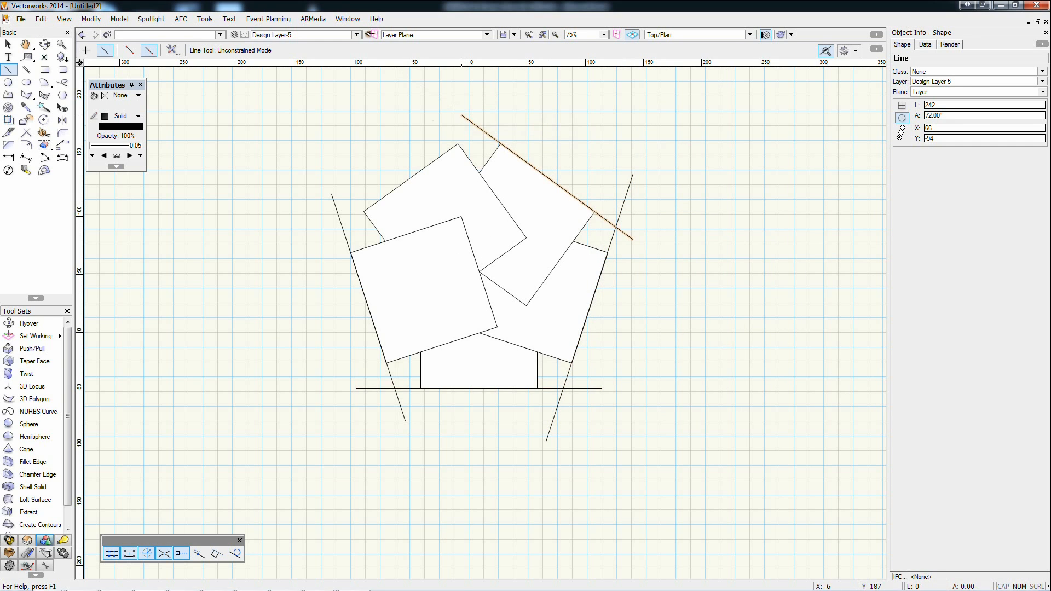
pyautogui.click(410, 178)
pyautogui.click(314, 248)
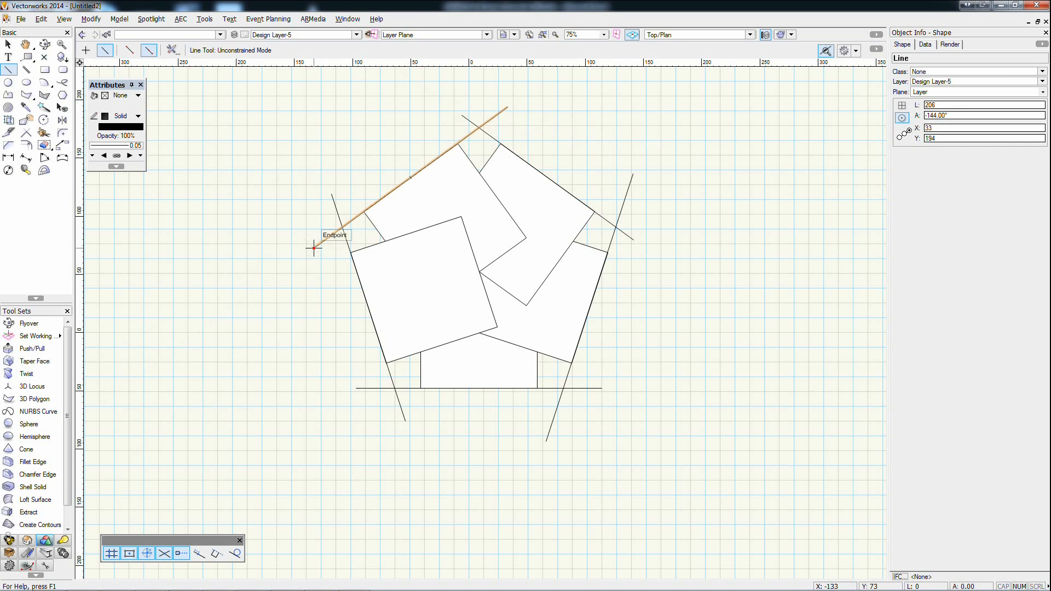
pyautogui.press('x')
pyautogui.click(264, 315)
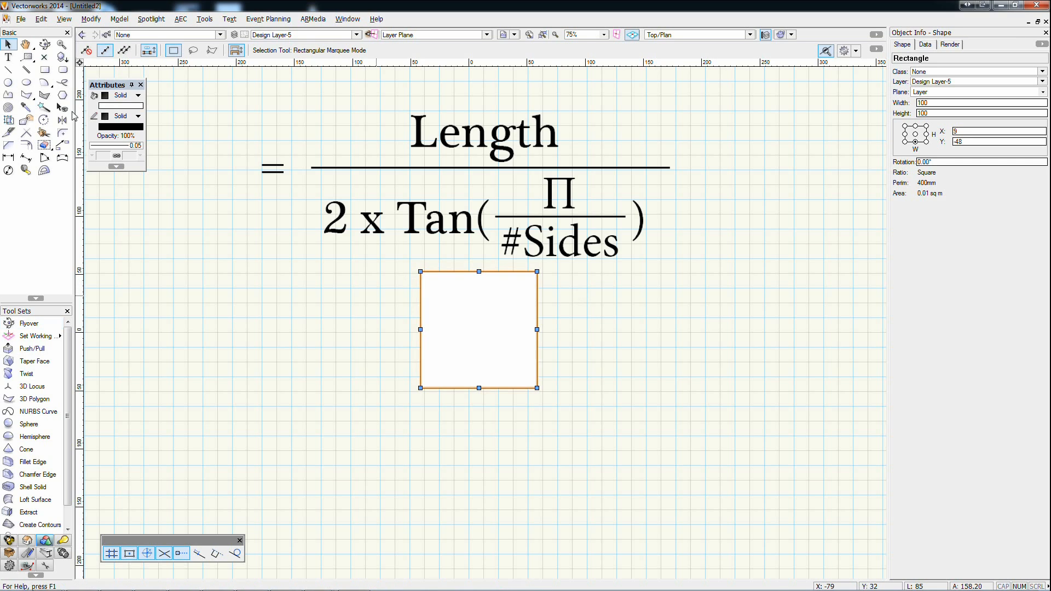
pyautogui.click(41, 21)
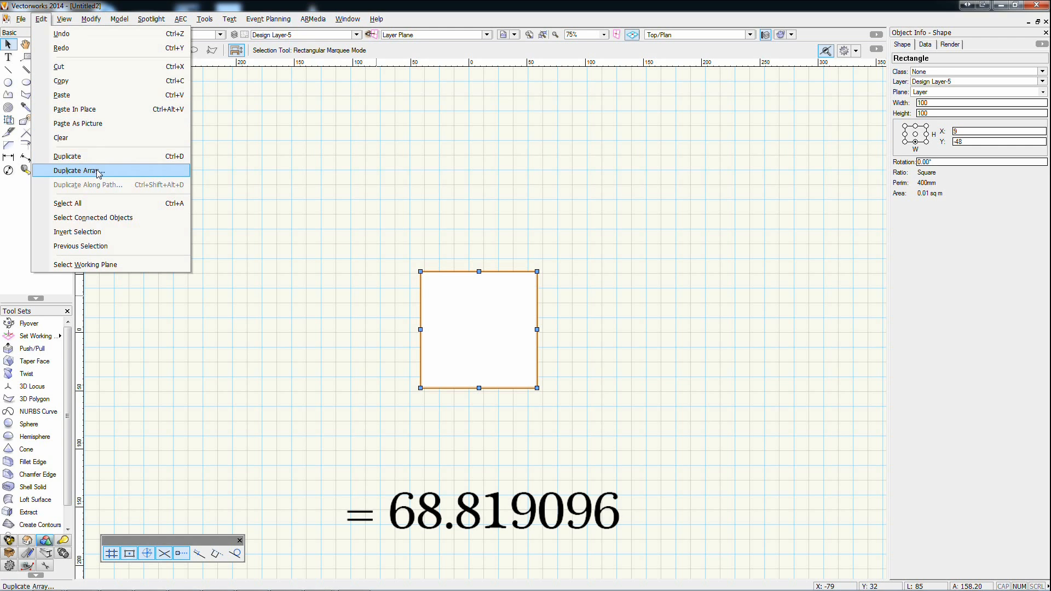
pyautogui.click(71, 170)
pyautogui.moveTo(466, 186); pyautogui.dragTo(681, 123)
pyautogui.click(901, 337)
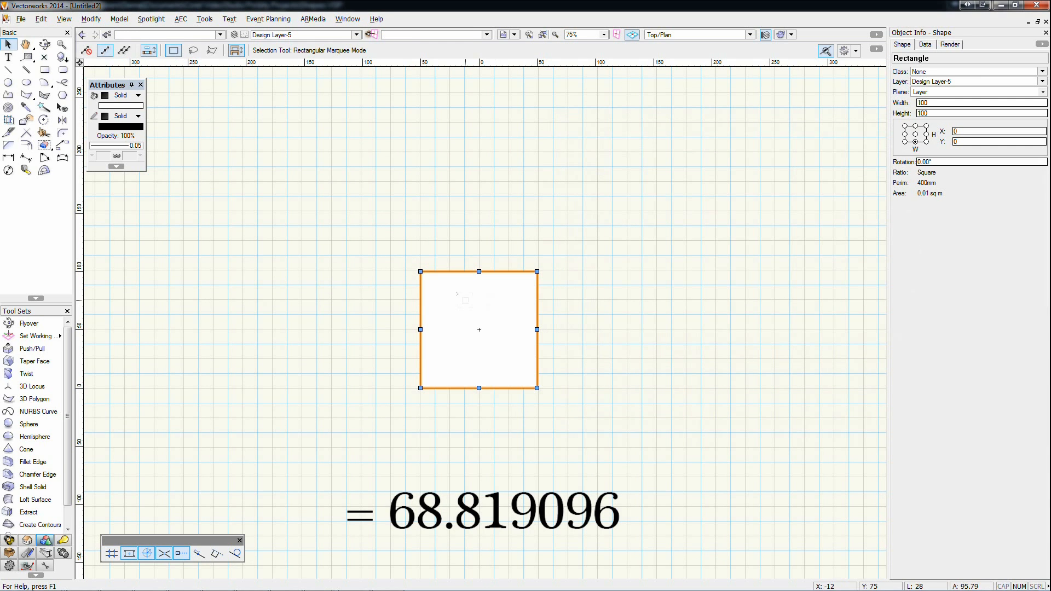
# - Draw a vertical guide line 68.819096 mm long upward from the midpoint of the square's bottom edge
pyautogui.click(8, 70)
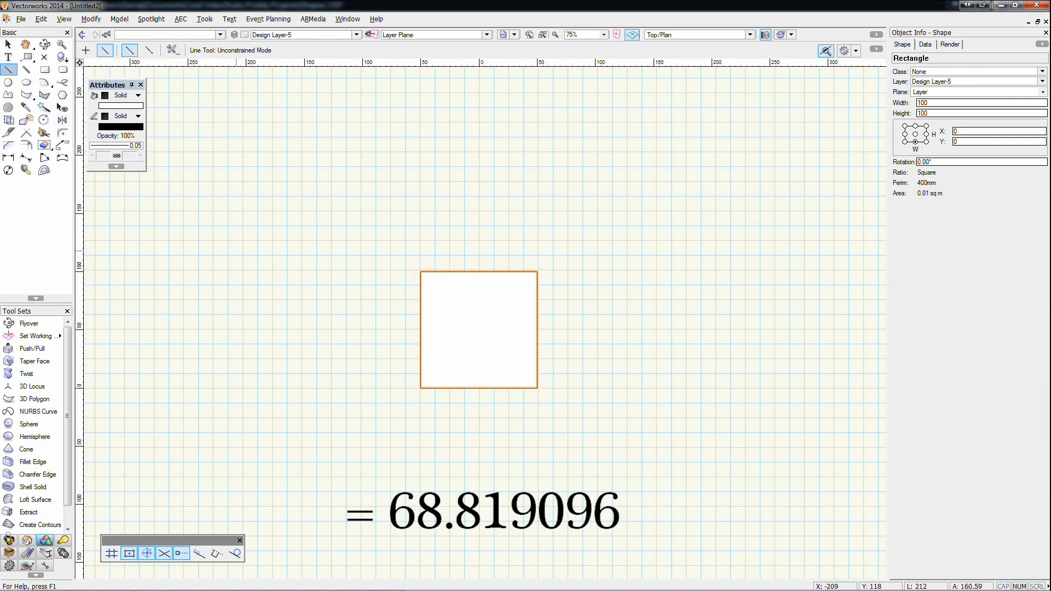
pyautogui.click(479, 388)
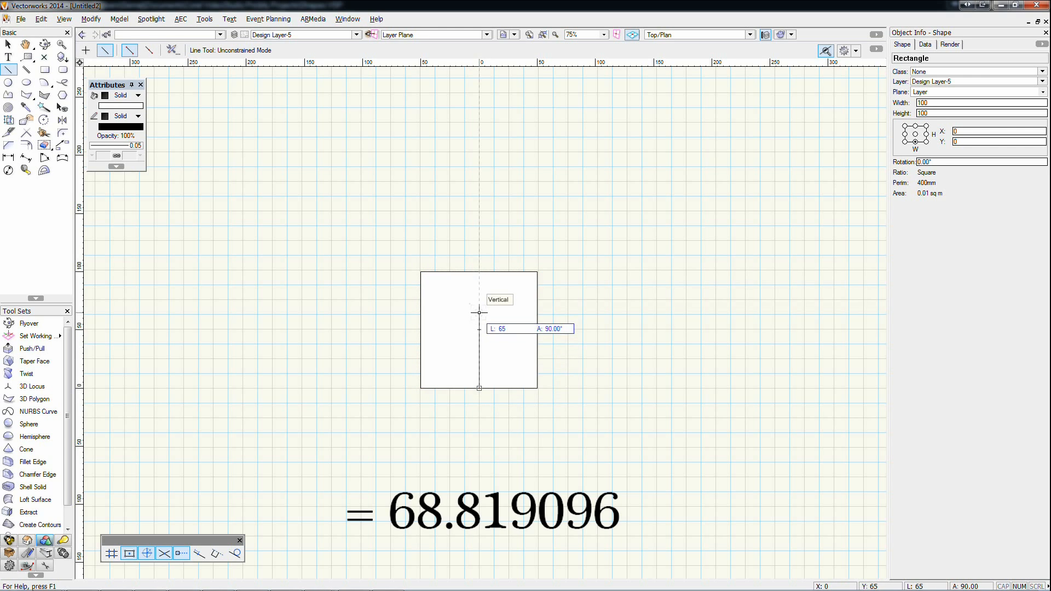
pyautogui.press('Tab')
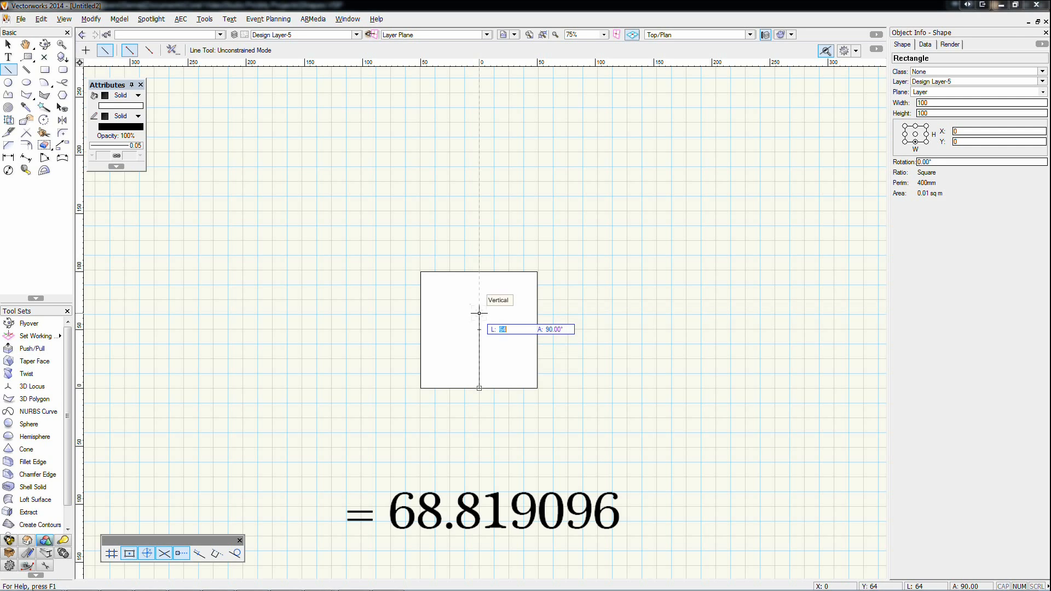
pyautogui.write('68.819096')
pyautogui.press('Tab')
pyautogui.click(479, 307)
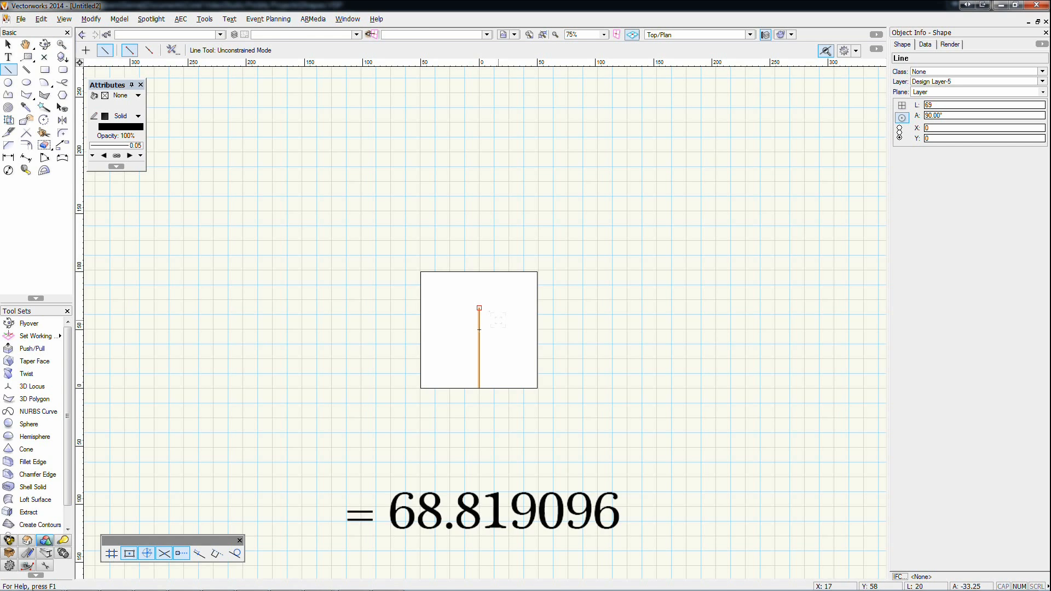
# - Create a circular array of 4 rotated duplicates of the square at 360/5 around the guide line's upper endpoint
pyautogui.press('x')
pyautogui.click(496, 308)
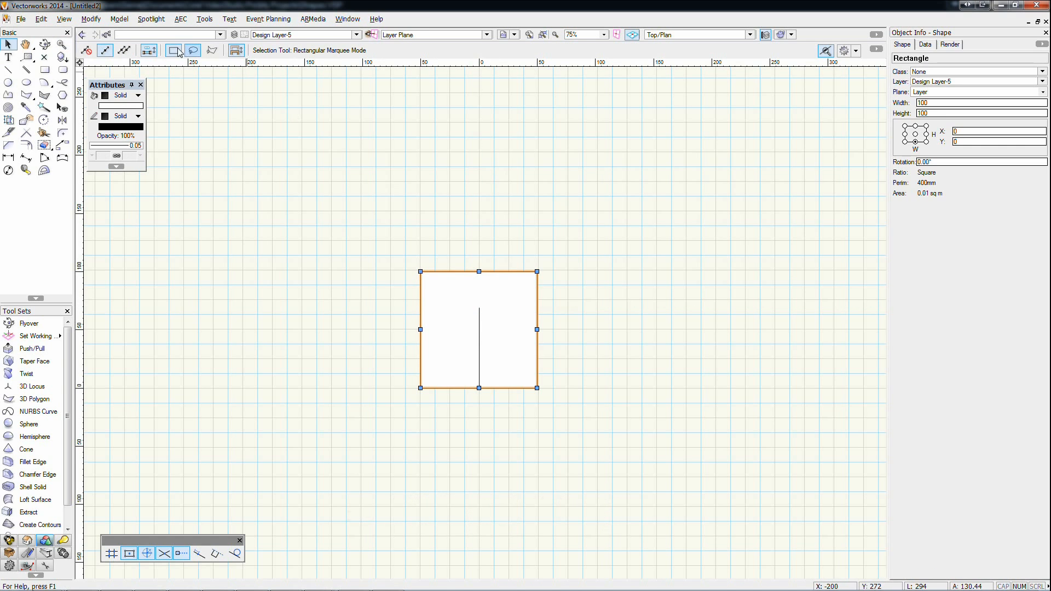
pyautogui.click(41, 18)
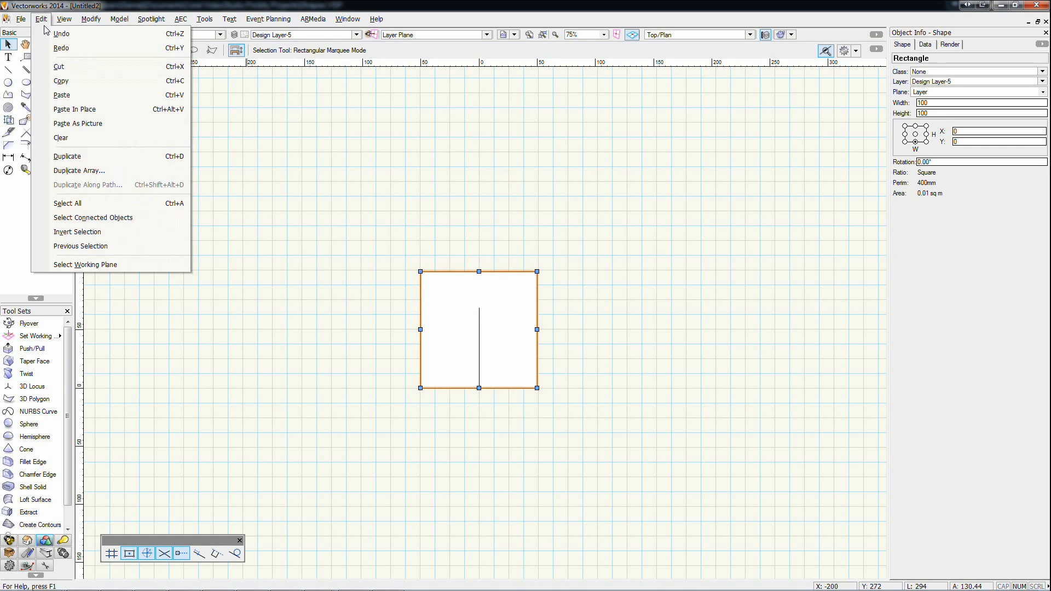
pyautogui.click(87, 169)
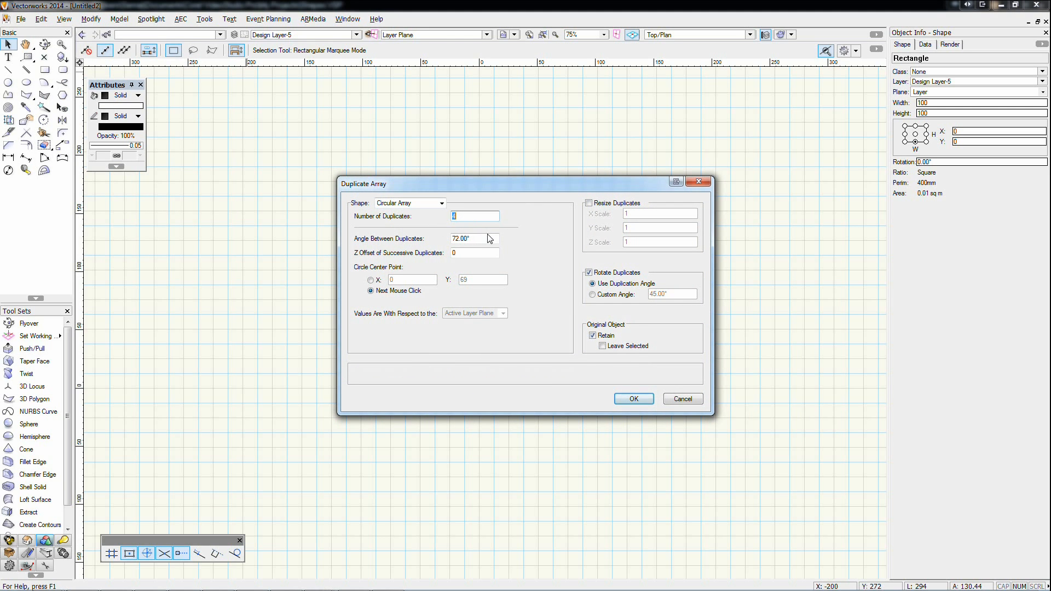
pyautogui.press('Tab')
pyautogui.write('36')
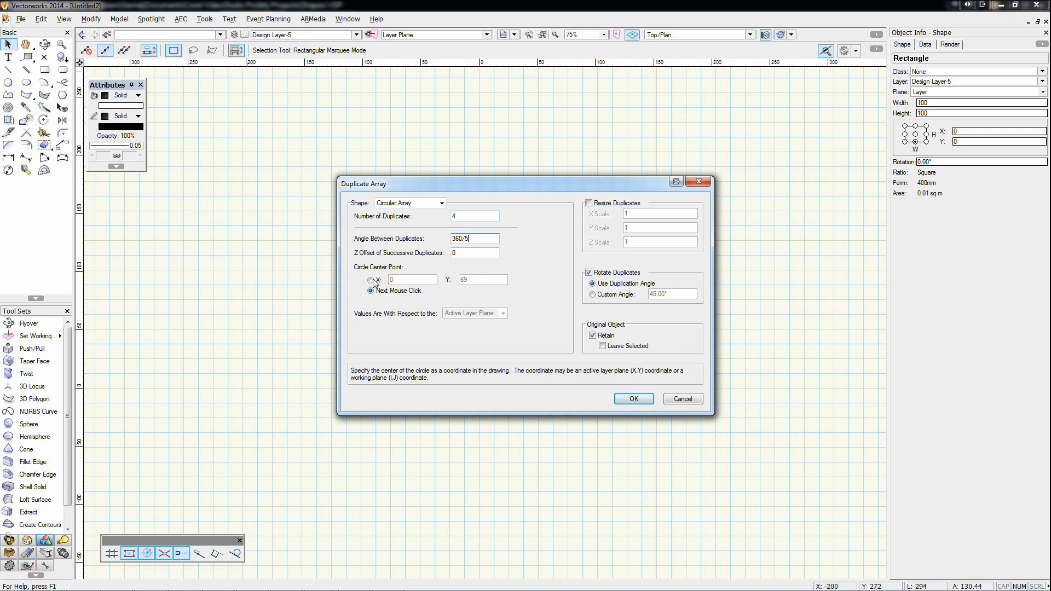
pyautogui.click(624, 399)
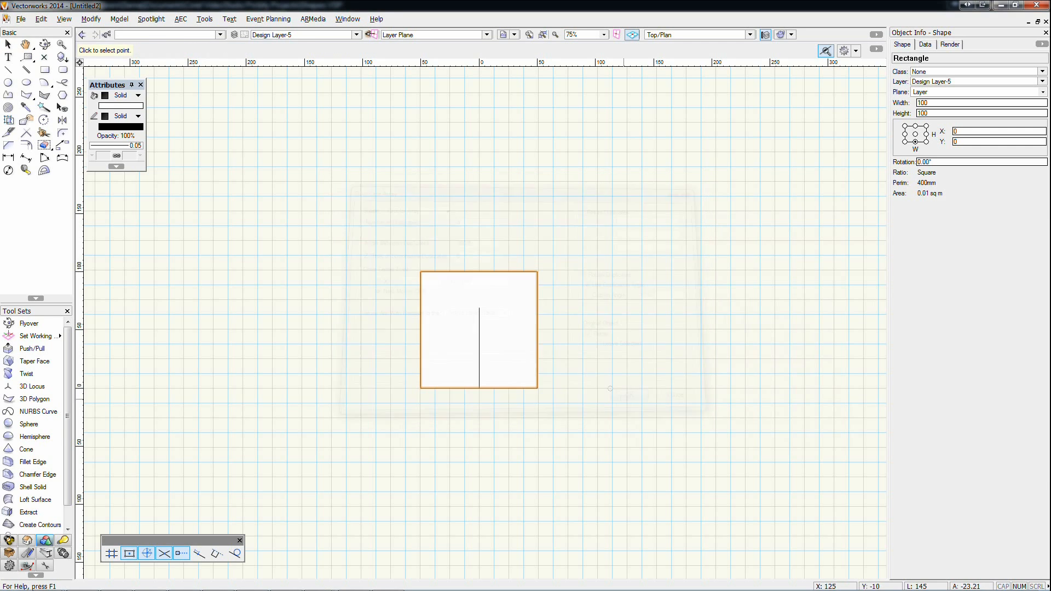
pyautogui.click(479, 307)
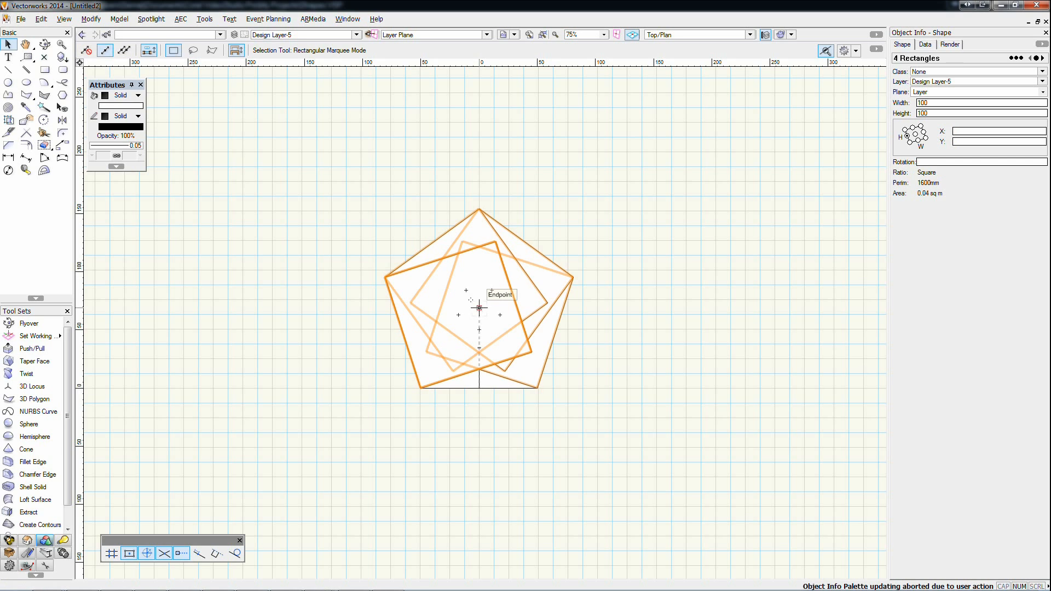
# - Delete the vertical guide line and merge all five overlapping squares into one pentagon with Add Surface
pyautogui.click(477, 370)
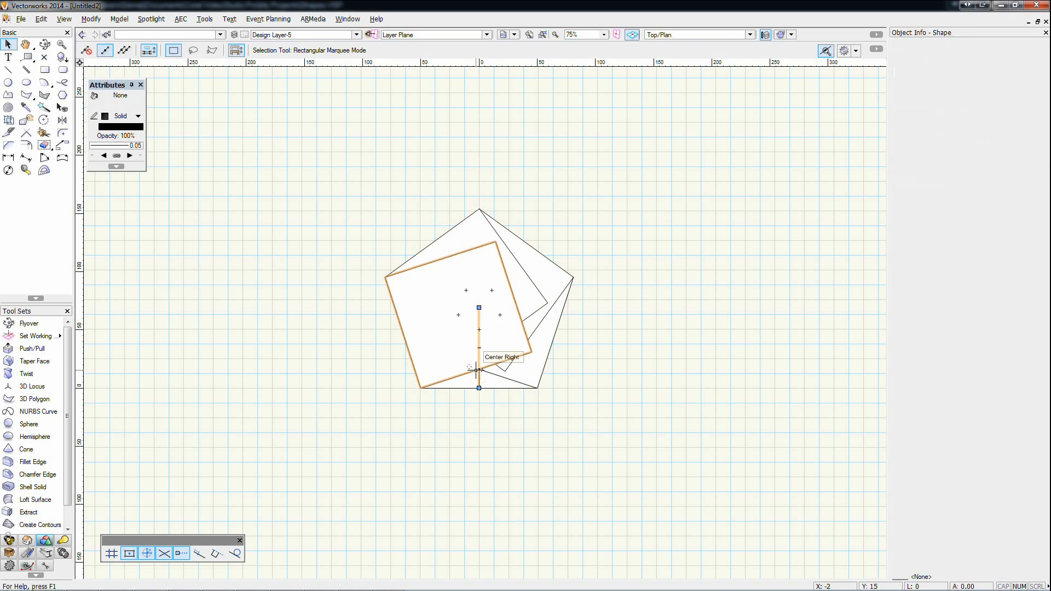
pyautogui.press('Delete')
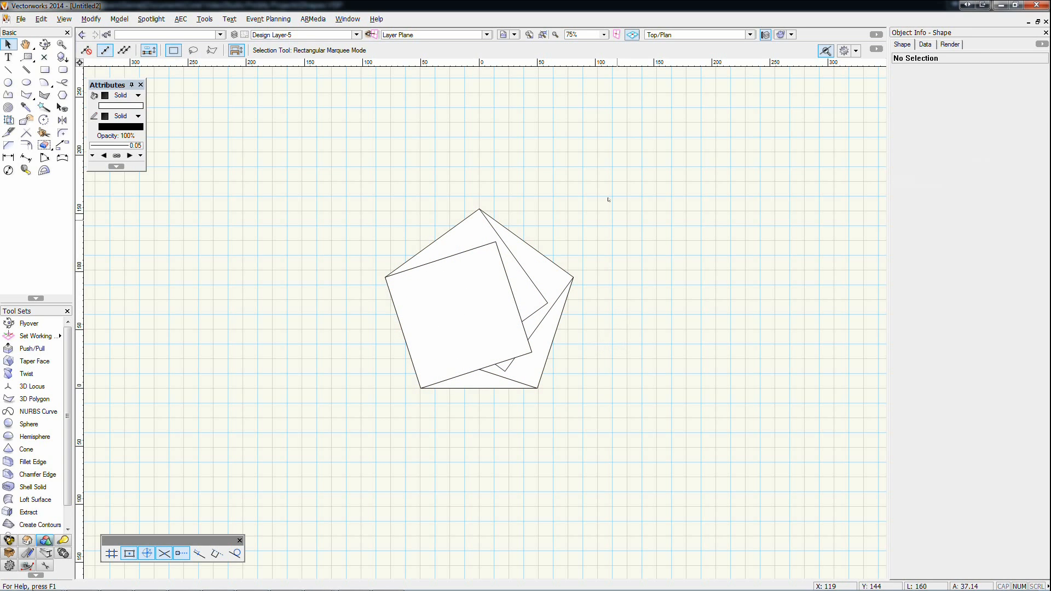
pyautogui.moveTo(611, 177); pyautogui.dragTo(272, 481)
pyautogui.rightClick(478, 306)
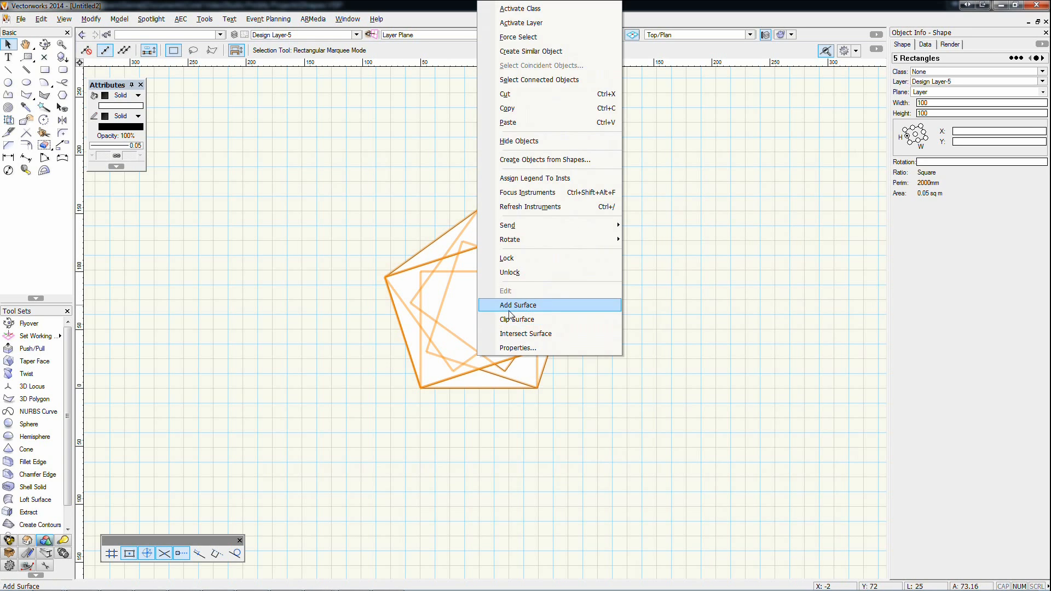
pyautogui.click(510, 313)
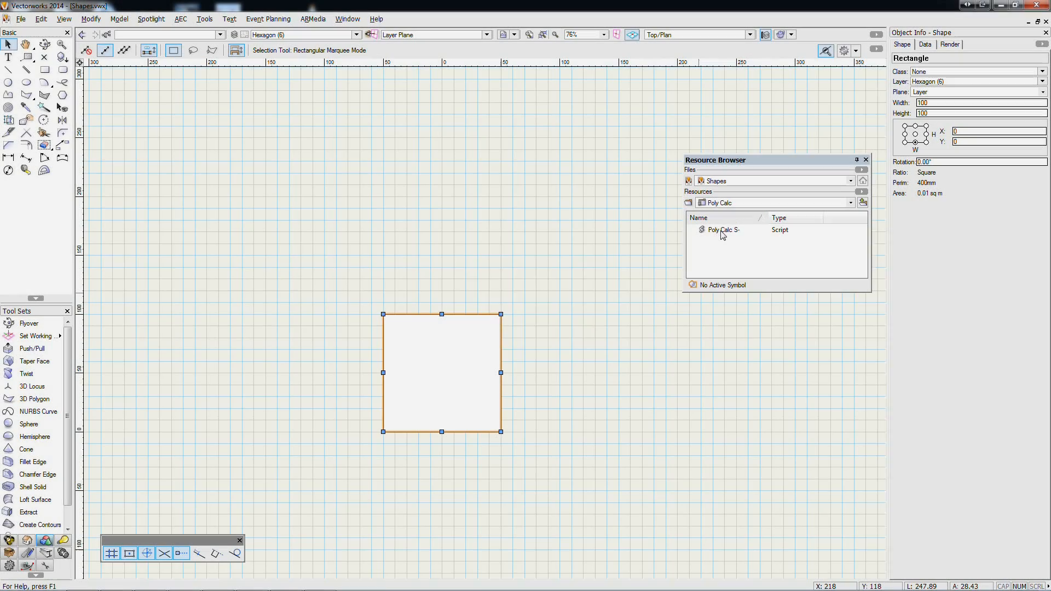
# - Run the Poly Calc script on the Hexagon (6) layer for 6 sides with a side length of 100 mm
pyautogui.doubleClick(722, 231)
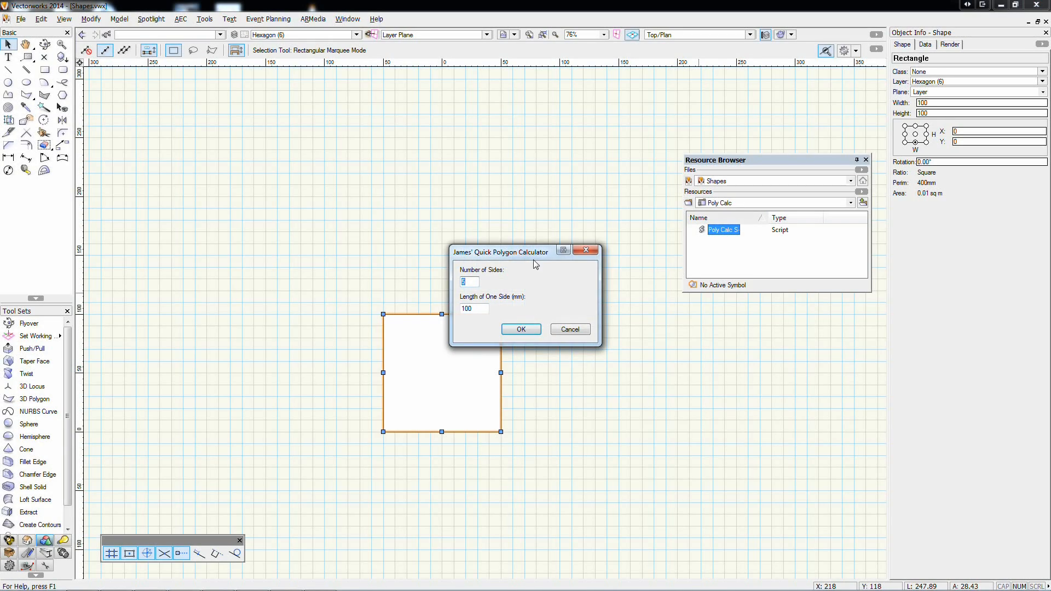
pyautogui.moveTo(542, 264); pyautogui.dragTo(646, 339)
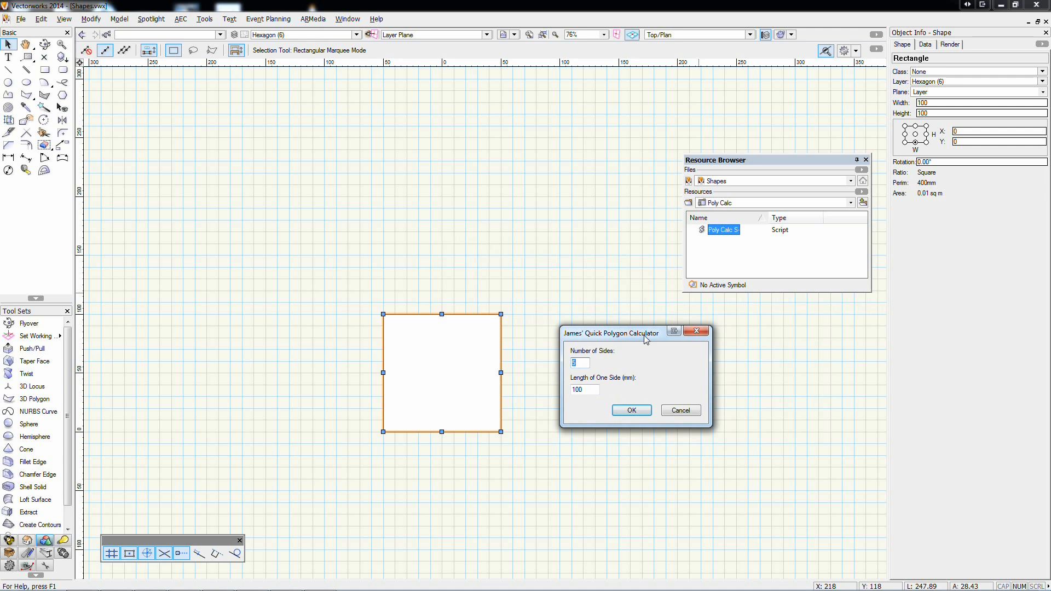
pyautogui.write('6')
pyautogui.click(631, 411)
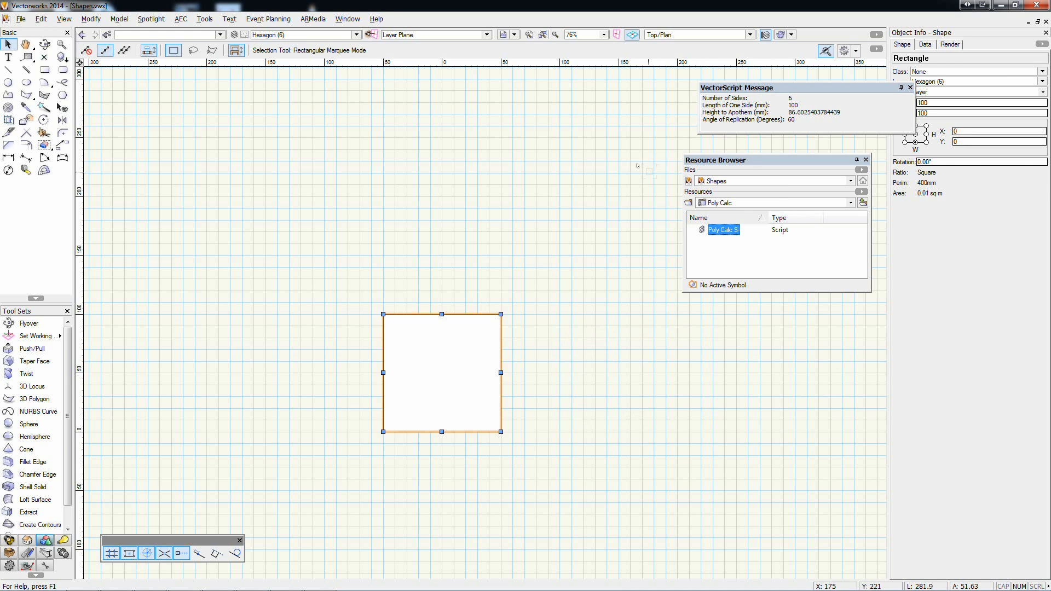
# - Copy the Height to Apothem value from the script message and return to the square in the drawing
pyautogui.moveTo(850, 107); pyautogui.dragTo(790, 111)
pyautogui.hotkey('ctrl', 'c')
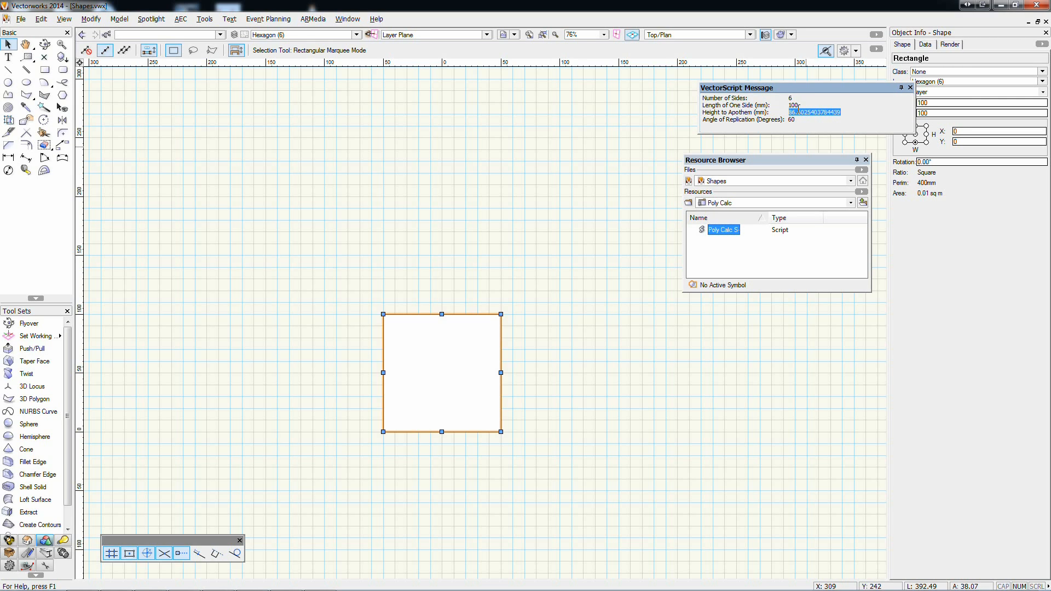
pyautogui.click(443, 366)
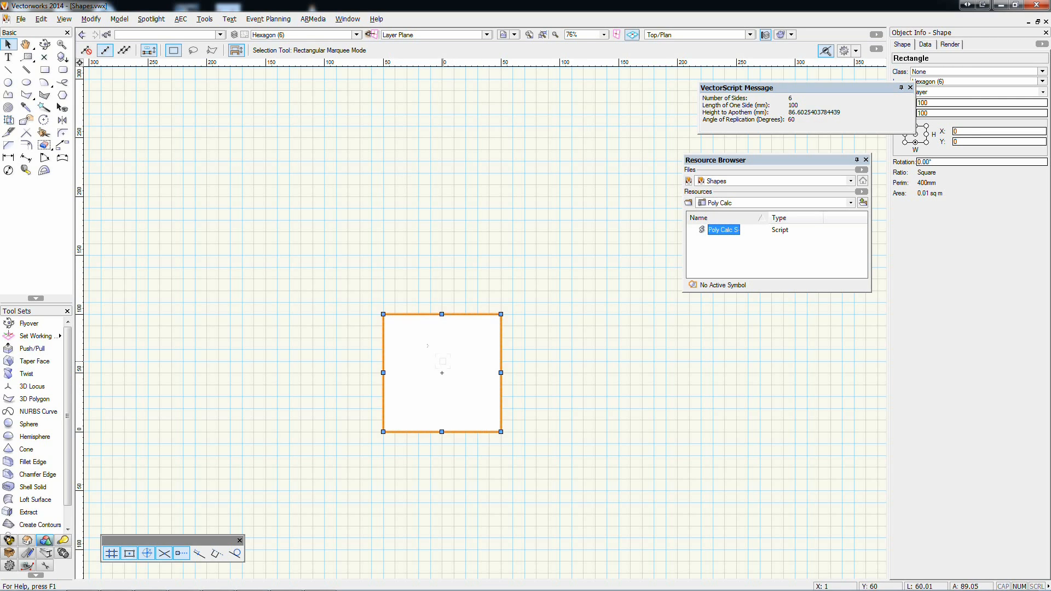
# - Create a circular array of 5 rotated duplicates of the square at 60° around a centre at X 0, Y 86.6025403784439
pyautogui.click(41, 19)
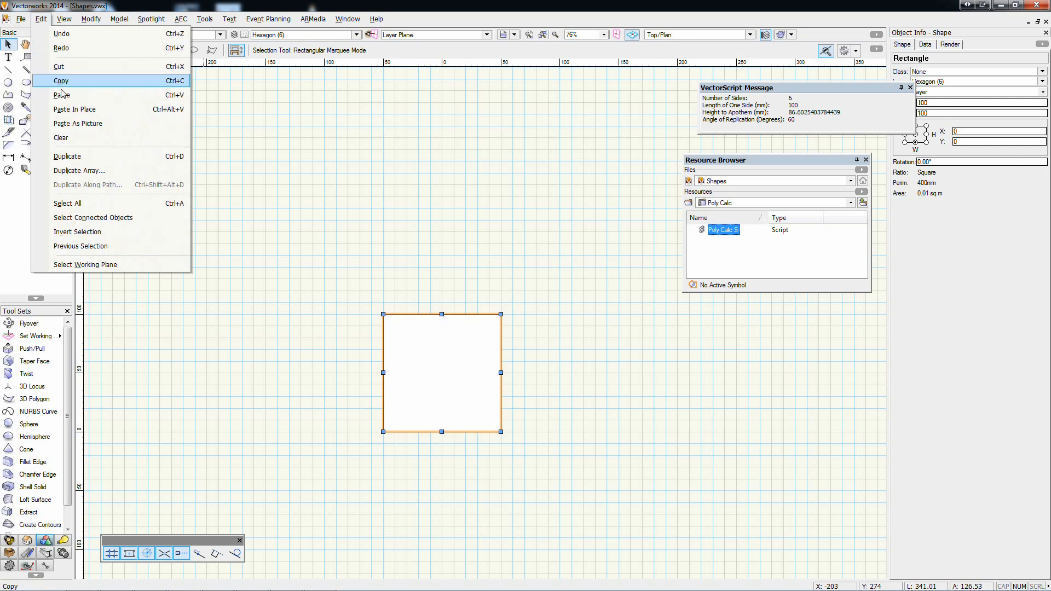
pyautogui.click(79, 171)
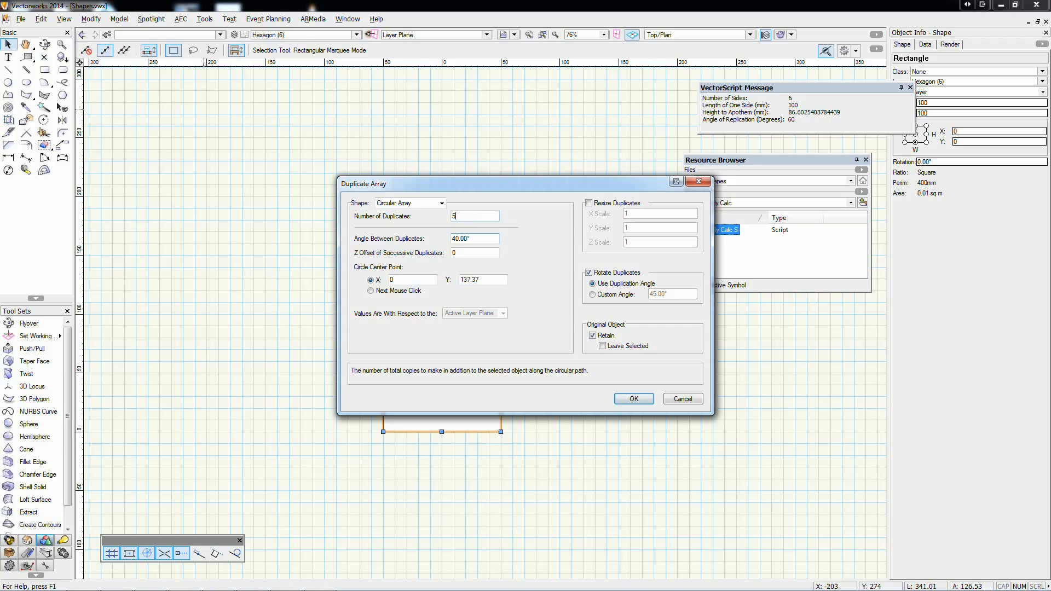
pyautogui.press('Tab')
pyautogui.write('60')
pyautogui.press('Tab')
pyautogui.press('Tab')
pyautogui.press('Tab')
pyautogui.press('Tab')
pyautogui.press('Tab')
pyautogui.press('Tab')
pyautogui.press('Tab')
pyautogui.press('Tab')
pyautogui.press('Tab')
pyautogui.press('Tab')
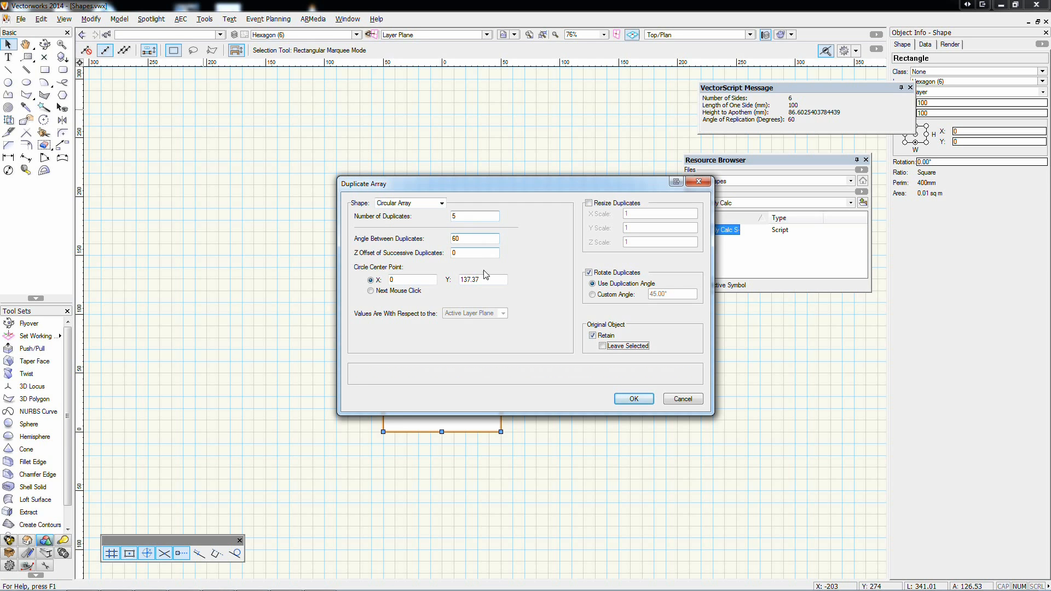
pyautogui.doubleClick(485, 279)
pyautogui.hotkey('ctrl', 'v')
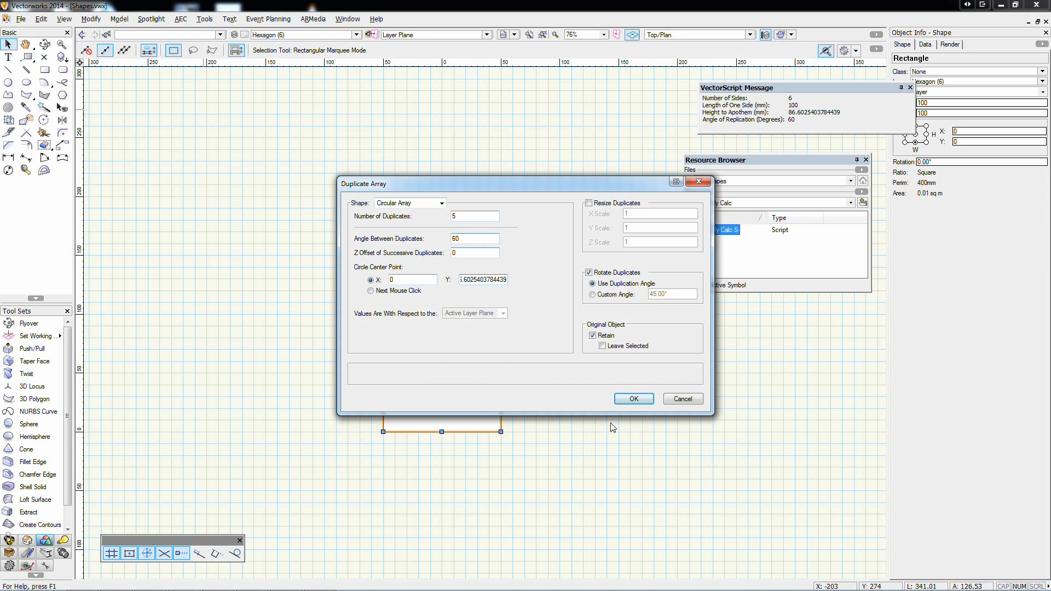
pyautogui.click(633, 399)
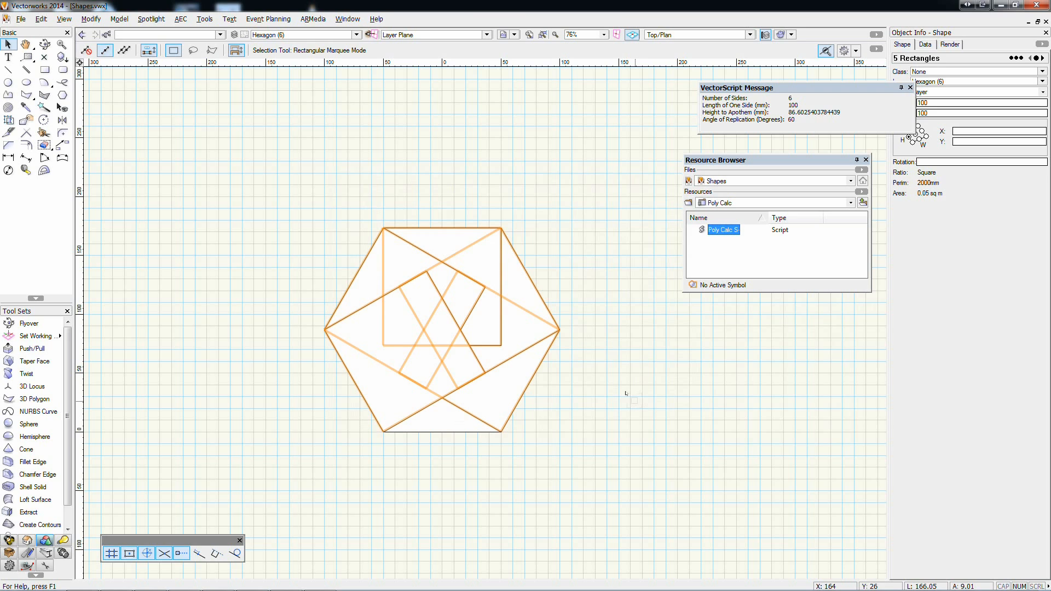
# - Merge the five rotated duplicates and the original square into one hexagon with Add Surface
pyautogui.rightClick(625, 394)
pyautogui.click(602, 448)
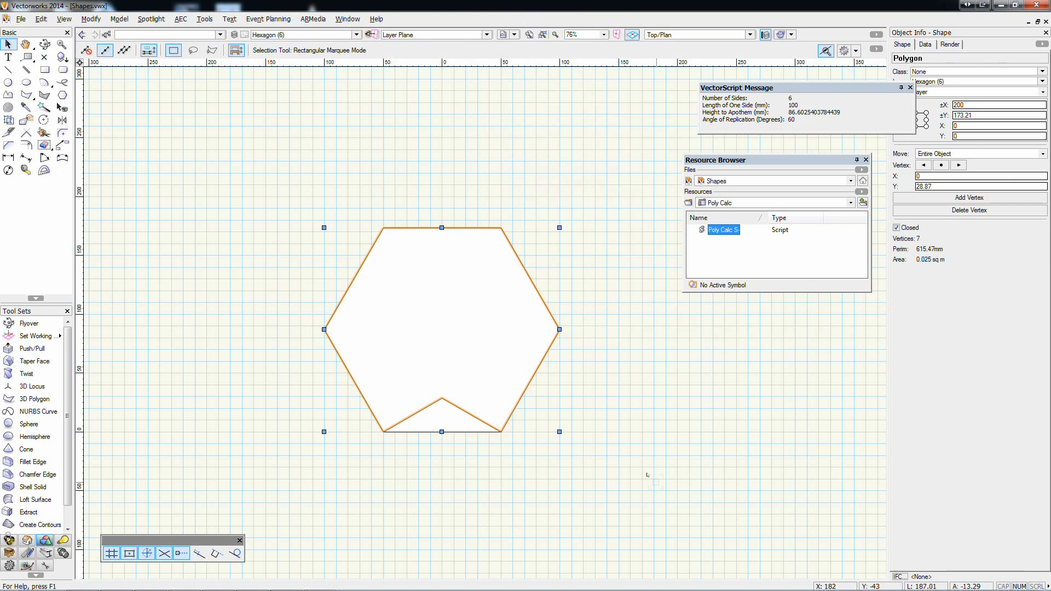
pyautogui.keyDown('shift'); pyautogui.click(441, 416); pyautogui.keyUp('shift')
pyautogui.rightClick(475, 374)
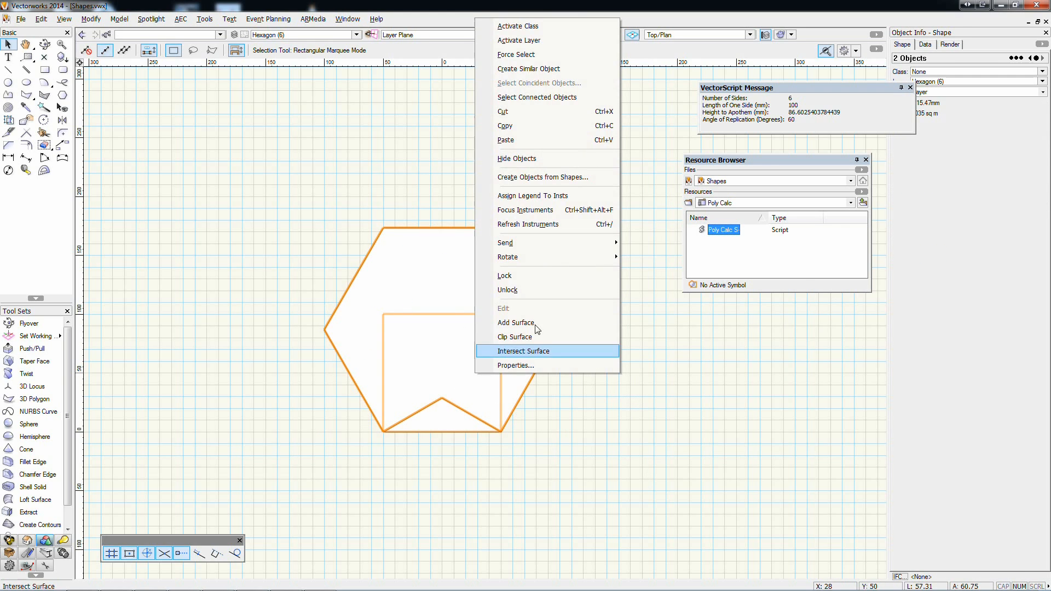
pyautogui.click(518, 323)
pyautogui.click(670, 418)
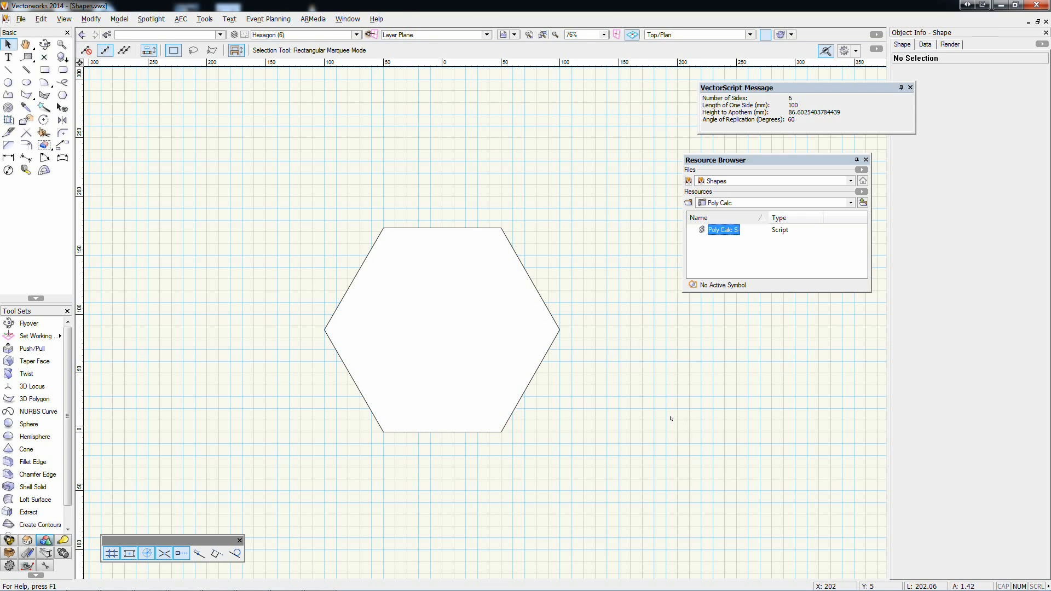
# - Paste the square in place on the Heptagon (7) layer and run the Poly Calc script for 7 sides of 100 mm
pyautogui.hotkey('ctrl', 'Up')
pyautogui.hotkey('ctrl', 'alt', 'v')
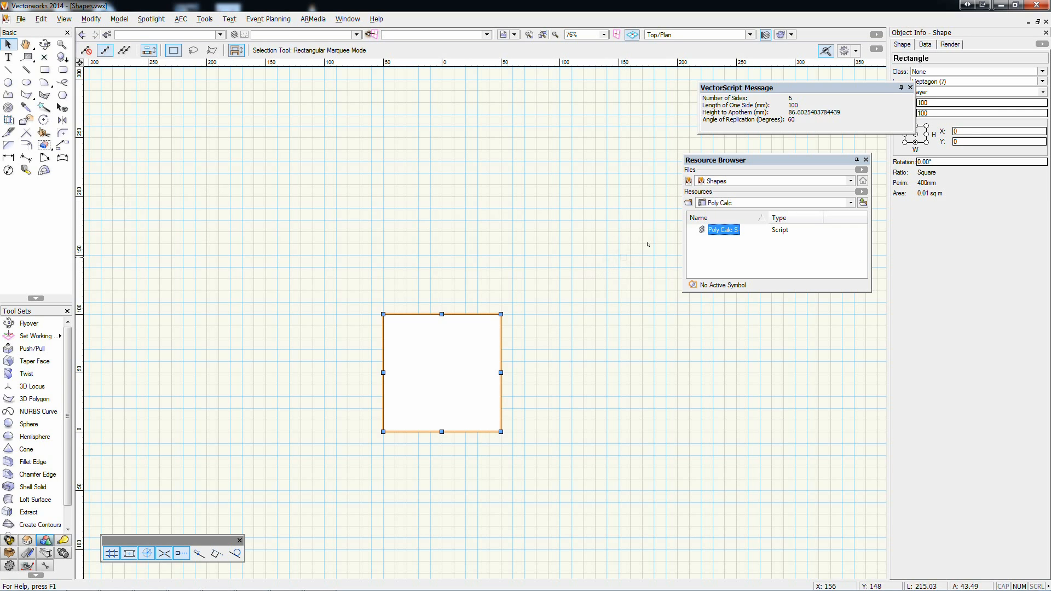
pyautogui.doubleClick(724, 230)
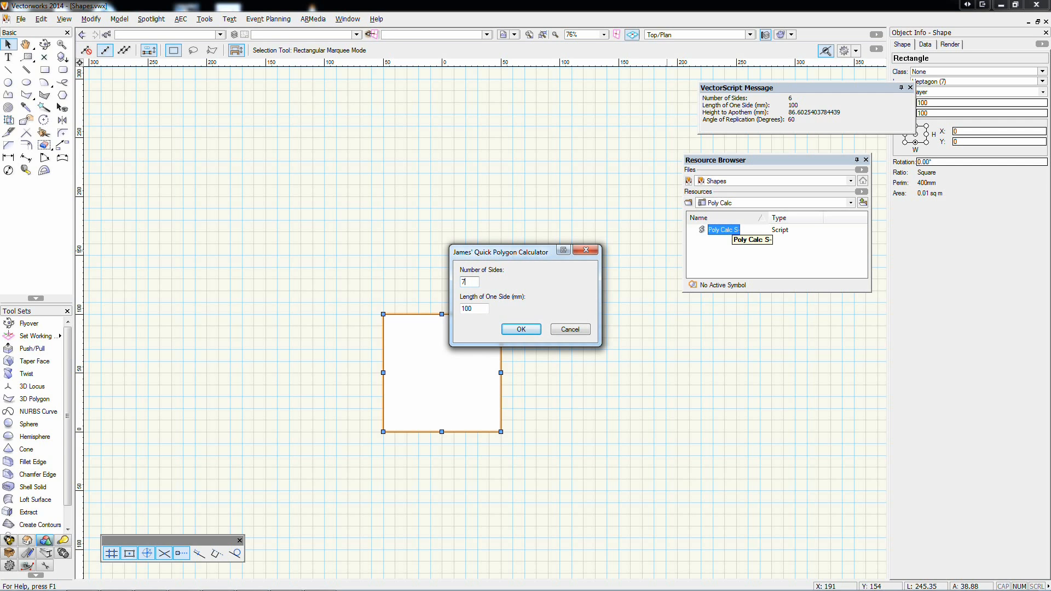
pyautogui.press('Return')
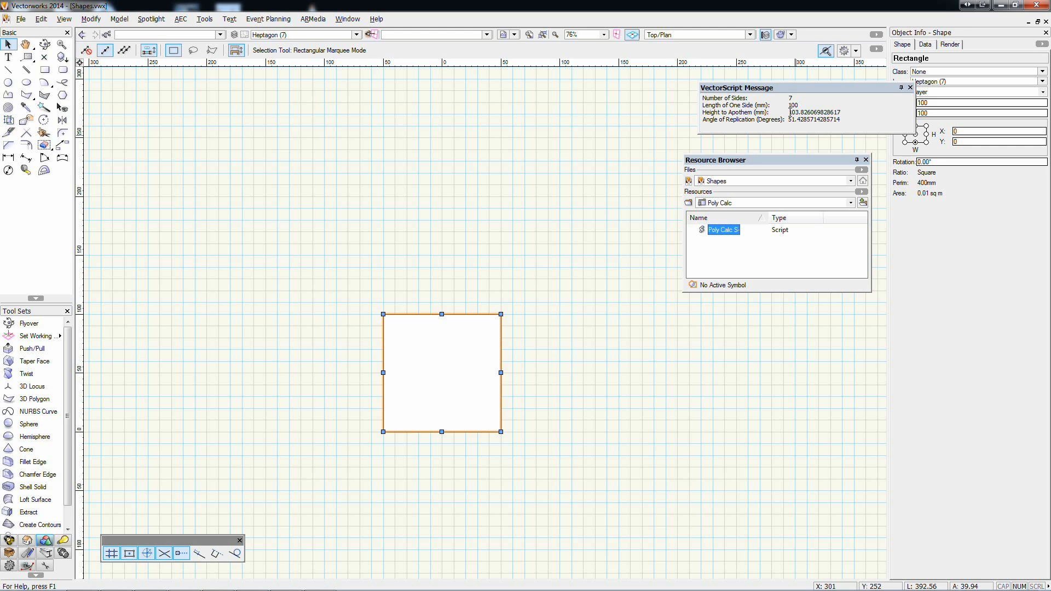
# - Create a circular array of 6 rotated duplicates of the square at 51.4285714285714° around a centre at X 0, Y 103.826069828617
pyautogui.moveTo(790, 113); pyautogui.dragTo(845, 110)
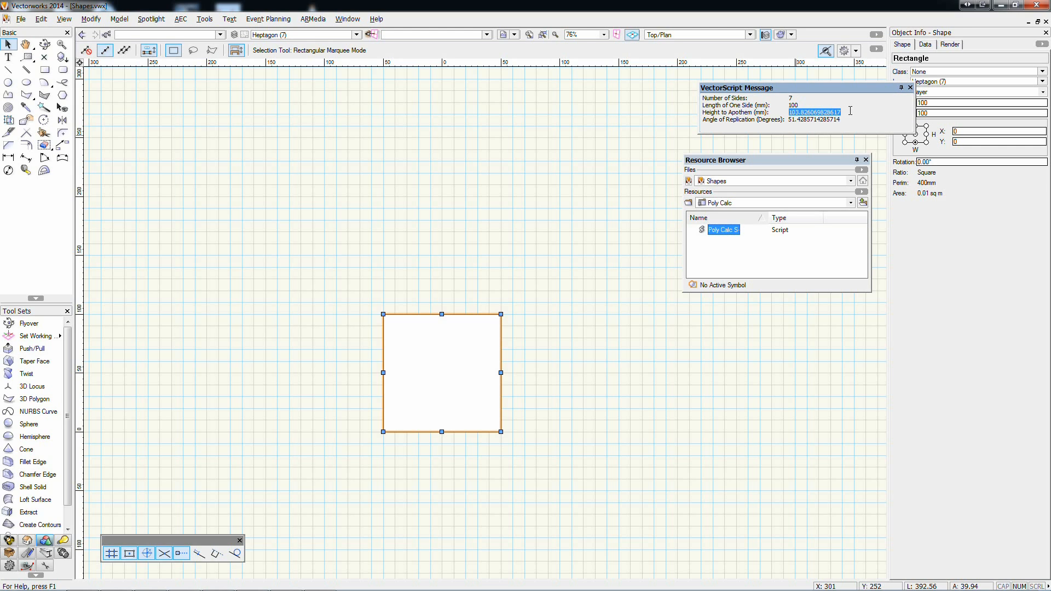
pyautogui.click(46, 19)
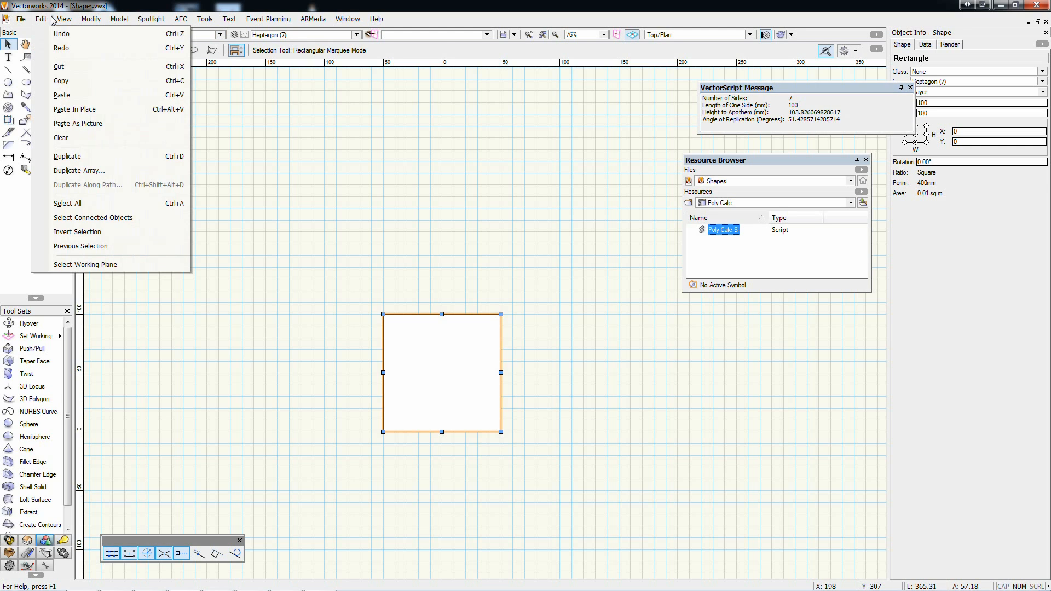
pyautogui.click(83, 173)
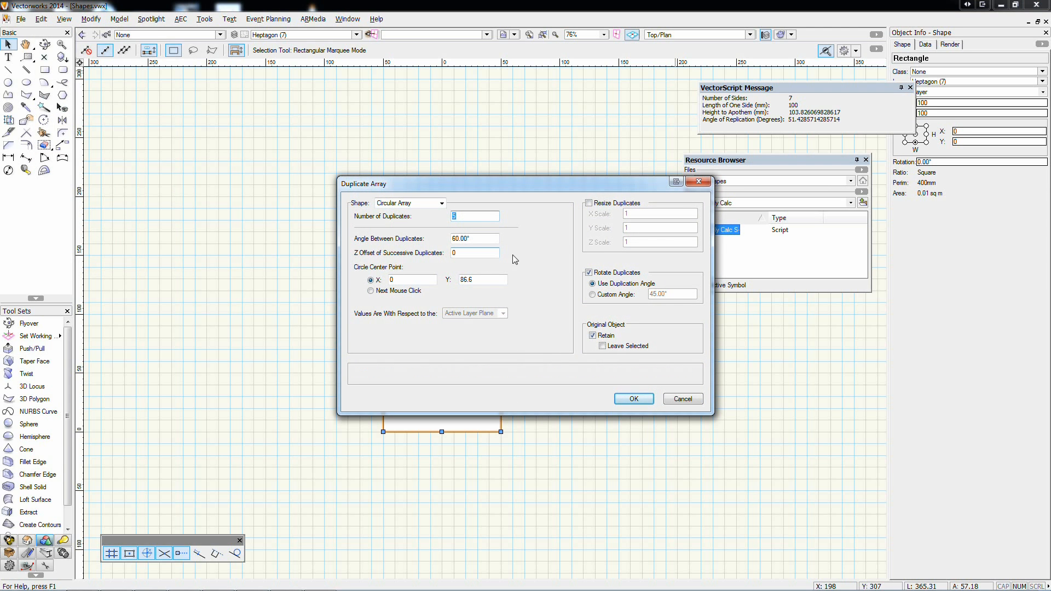
pyautogui.moveTo(485, 280); pyautogui.dragTo(449, 279)
pyautogui.write('103.826069828617')
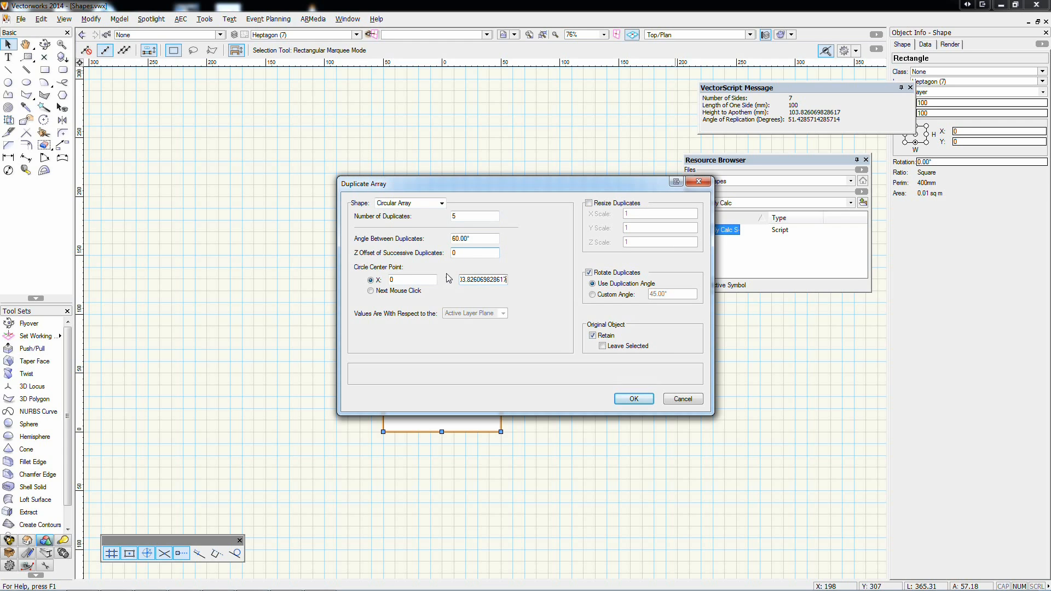
pyautogui.doubleClick(477, 240)
pyautogui.write('51.4')
pyautogui.write('285714285714')
pyautogui.press('BackSpace')
pyautogui.write('4')
pyautogui.moveTo(465, 217); pyautogui.dragTo(433, 218)
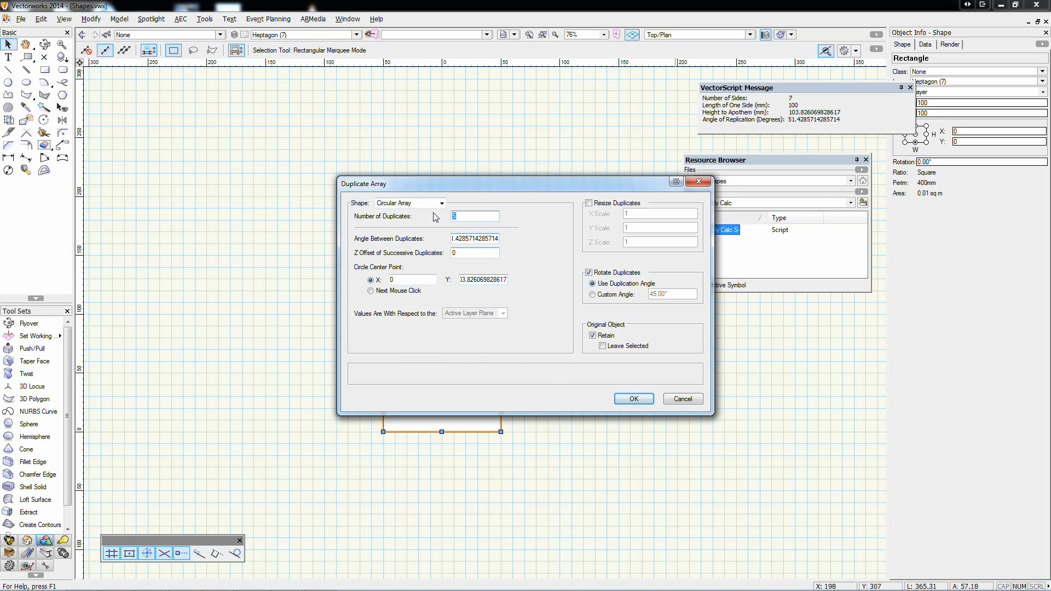
pyautogui.write('6')
pyautogui.press('Return')
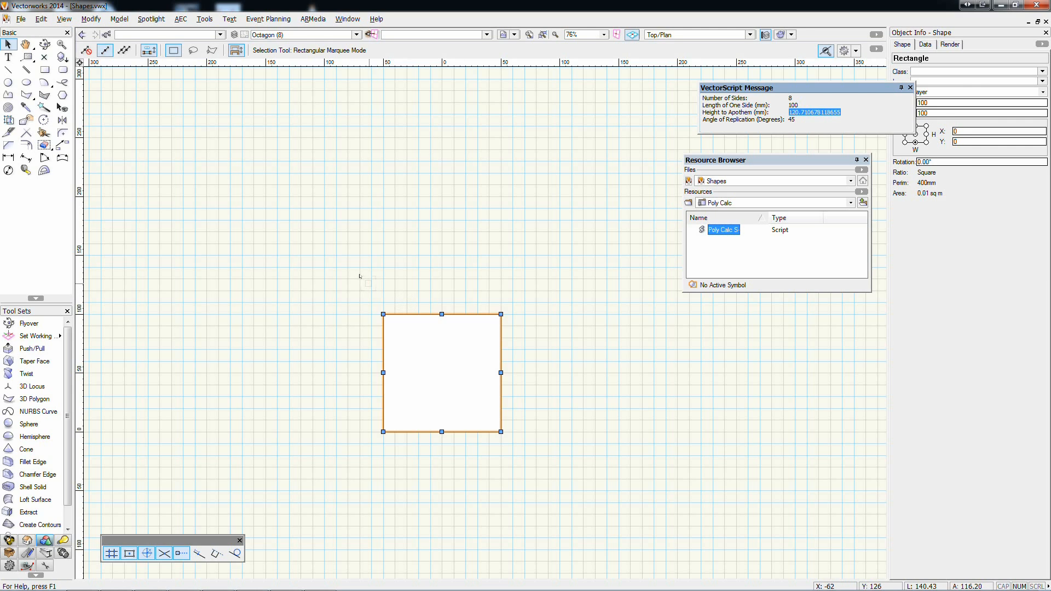
# - Apply a duplicate array to the square on the Nonagon (9) layer
pyautogui.click(64, 19)
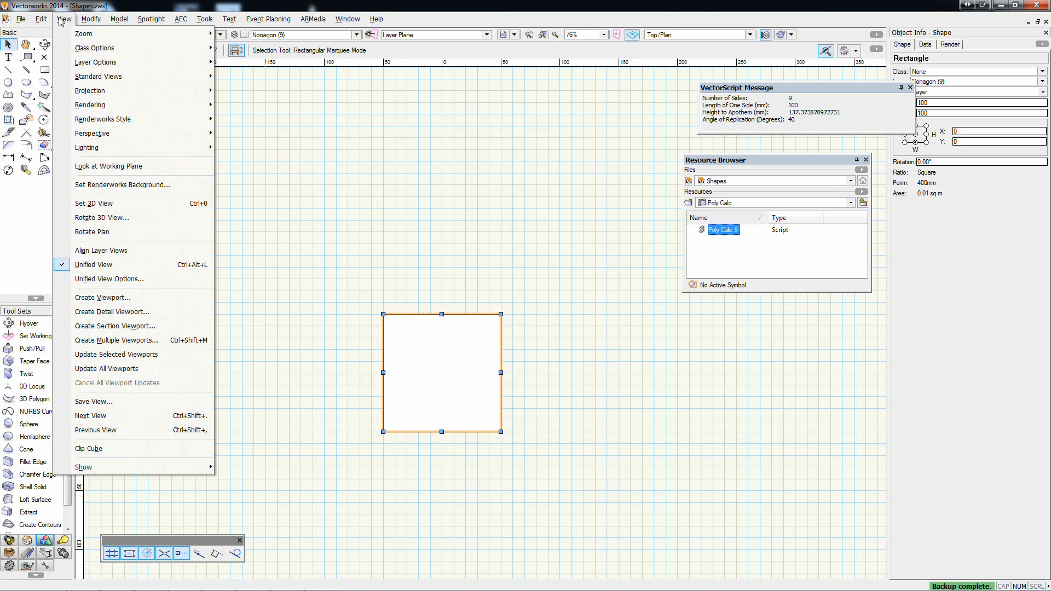
pyautogui.moveTo(41, 19)
pyautogui.click(80, 171)
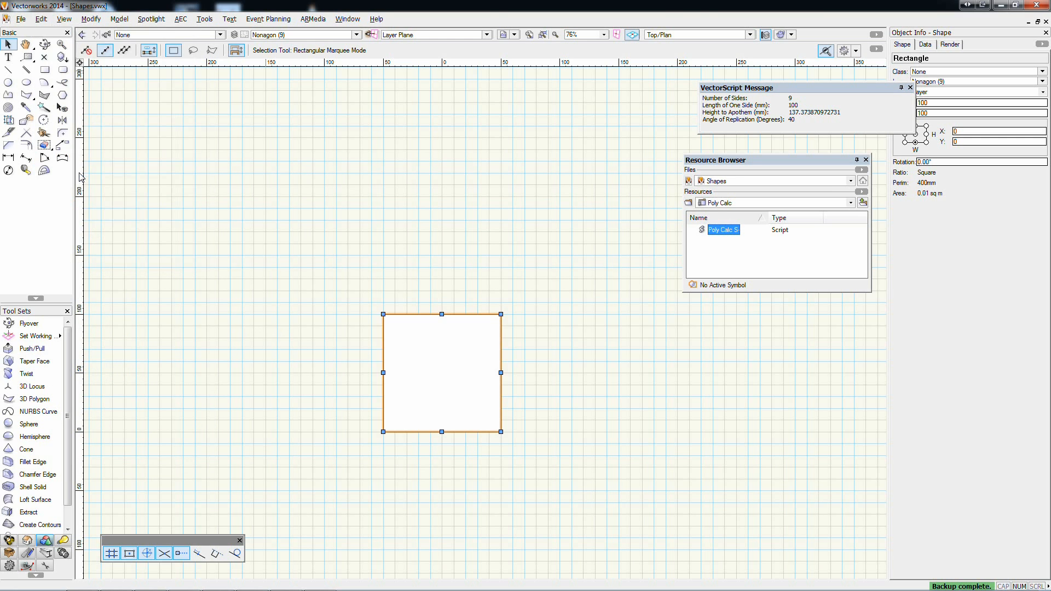
pyautogui.press('Return')
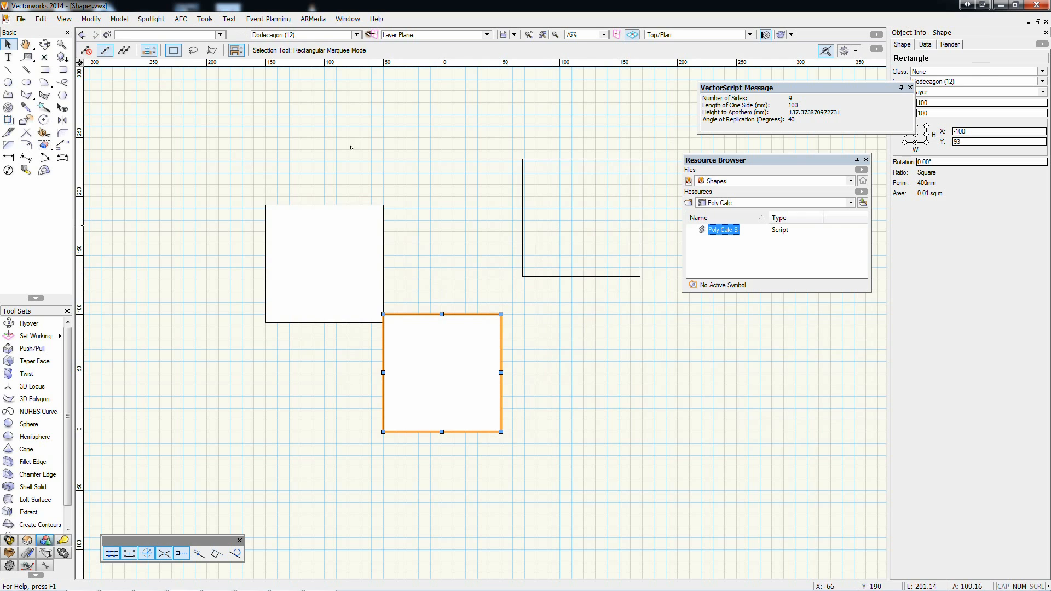
# - On the Dodecagon (12) layer, move the intersection polygons clear of the rotated squares and select them all
pyautogui.keyDown('ctrl'); pyautogui.moveTo(507, 239); pyautogui.dragTo(502, 239); pyautogui.keyUp('ctrl')
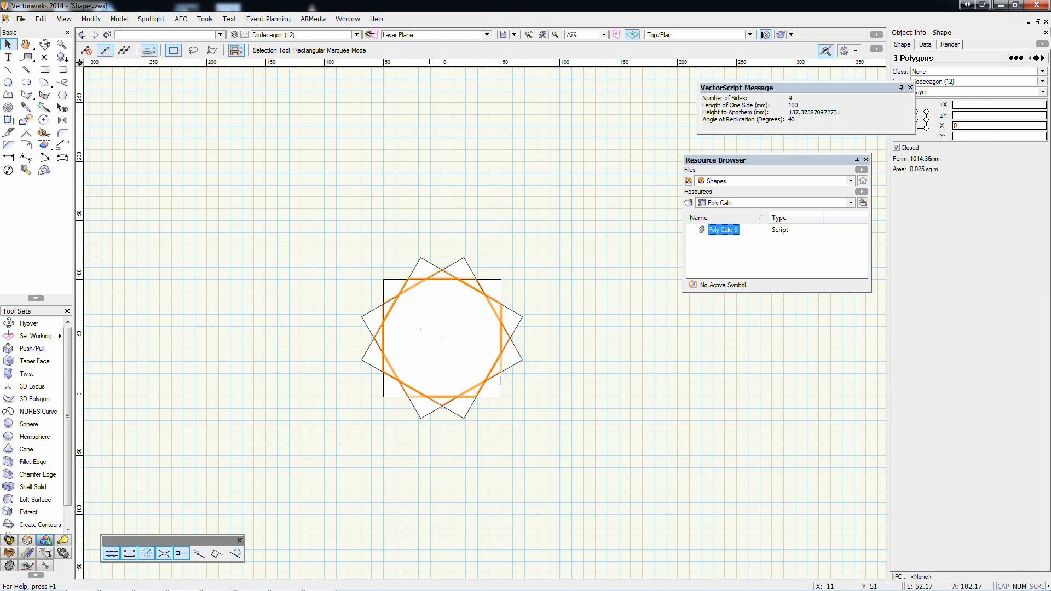
pyautogui.moveTo(420, 329); pyautogui.dragTo(232, 362)
pyautogui.click(294, 206)
pyautogui.moveTo(232, 201); pyautogui.dragTo(396, 138)
pyautogui.hotkey('ctrl', 'z')
pyautogui.hotkey('ctrl', 'z')
pyautogui.click(327, 227)
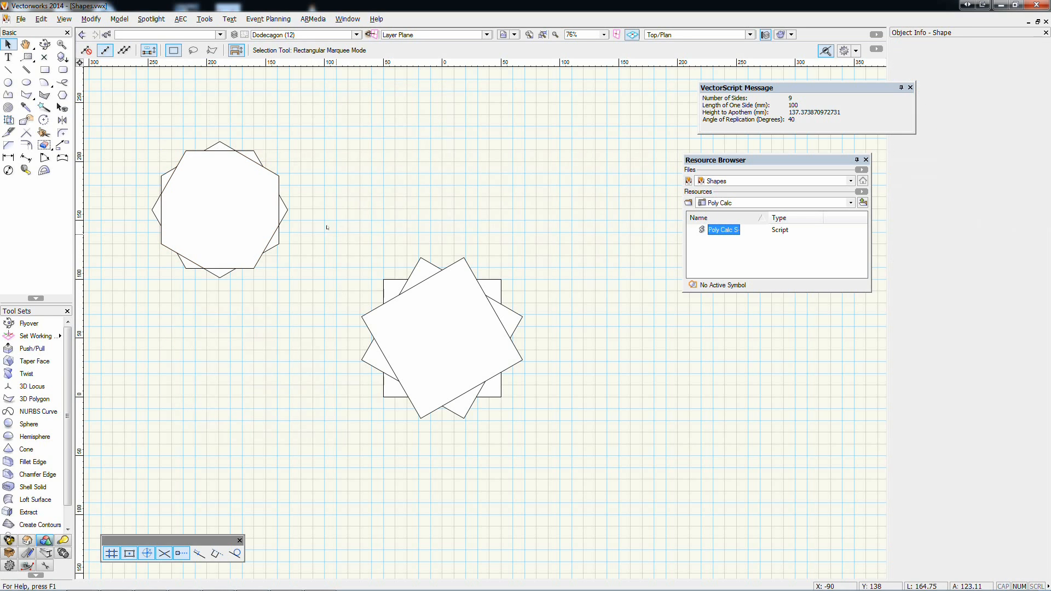
pyautogui.moveTo(137, 128); pyautogui.dragTo(328, 315)
pyautogui.rightClick(215, 228)
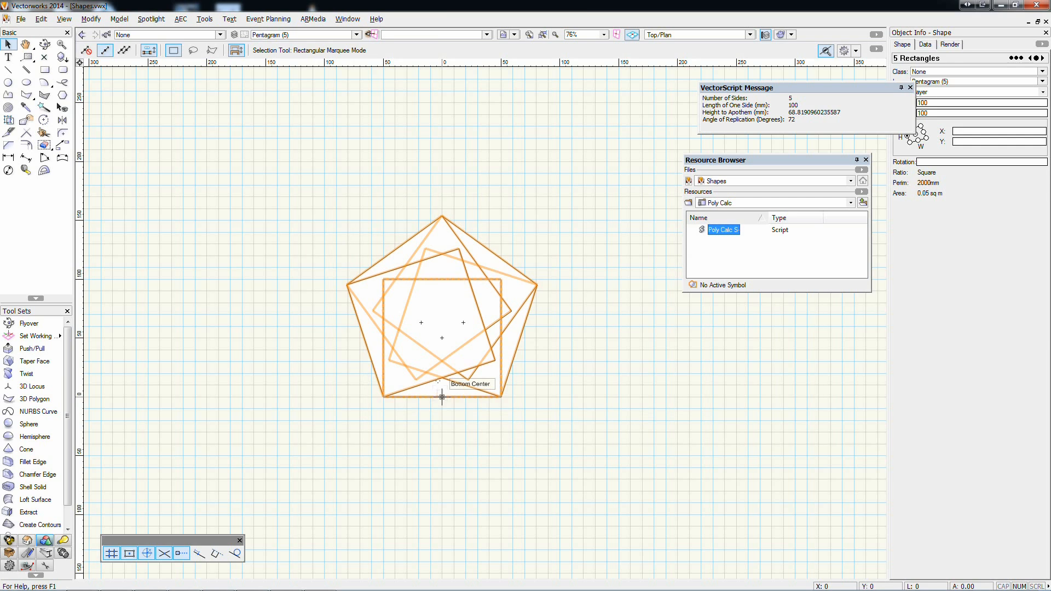
# - Run Intersect Surface on the five overlapping squares of the Pentagram (5) layer and move the resulting pieces clear of them
pyautogui.rightClick(444, 355)
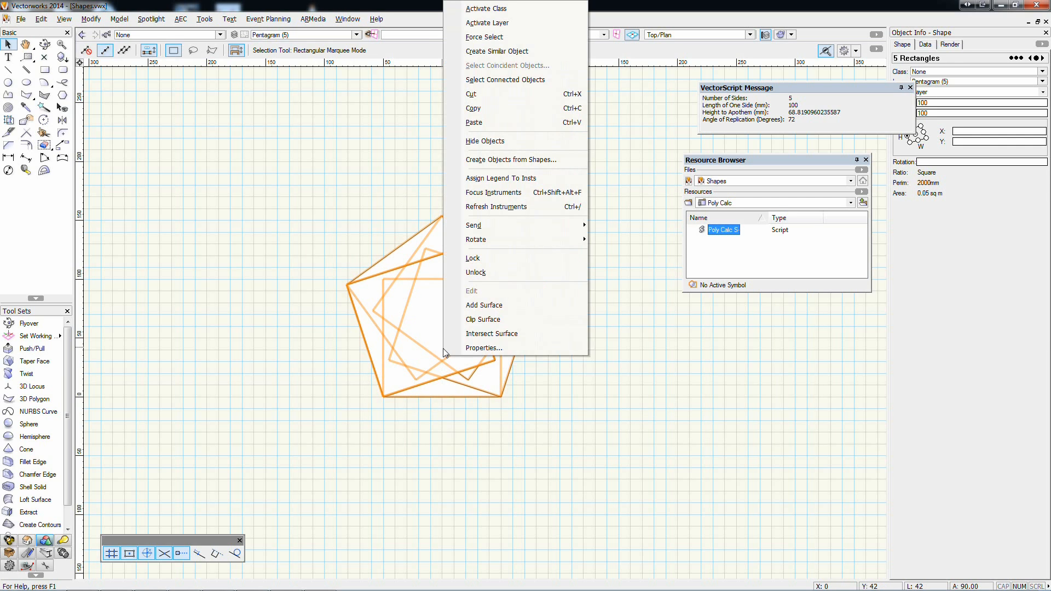
pyautogui.click(482, 335)
pyautogui.moveTo(442, 319); pyautogui.dragTo(227, 303)
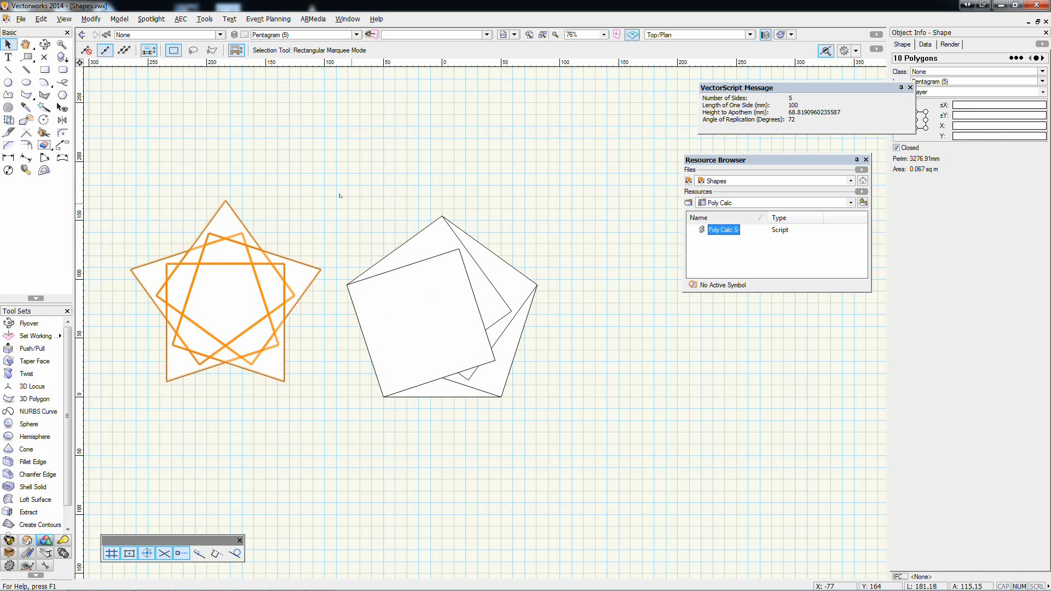
# - Merge the separated pieces into one five-pointed star with Add Surface and move it back over the original squares, matching the lower corner points
pyautogui.click(325, 187)
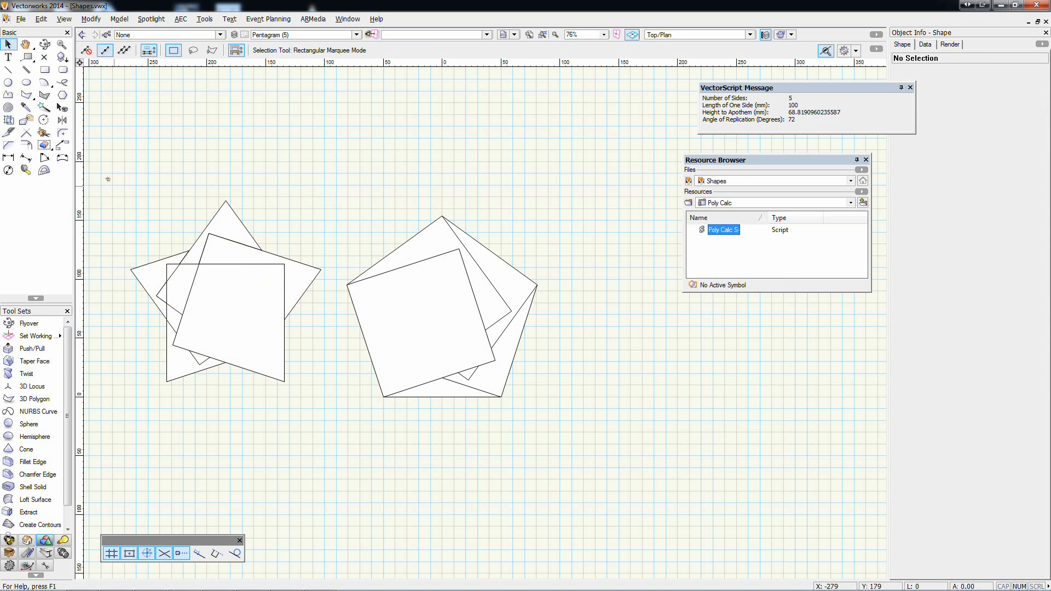
pyautogui.moveTo(113, 186); pyautogui.dragTo(322, 412)
pyautogui.rightClick(243, 300)
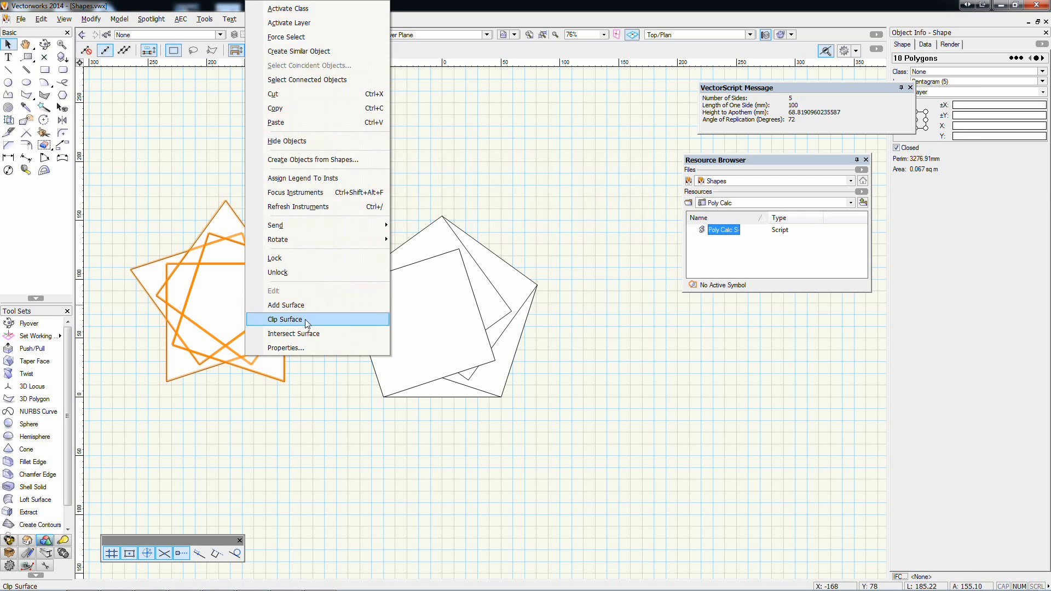
pyautogui.click(313, 305)
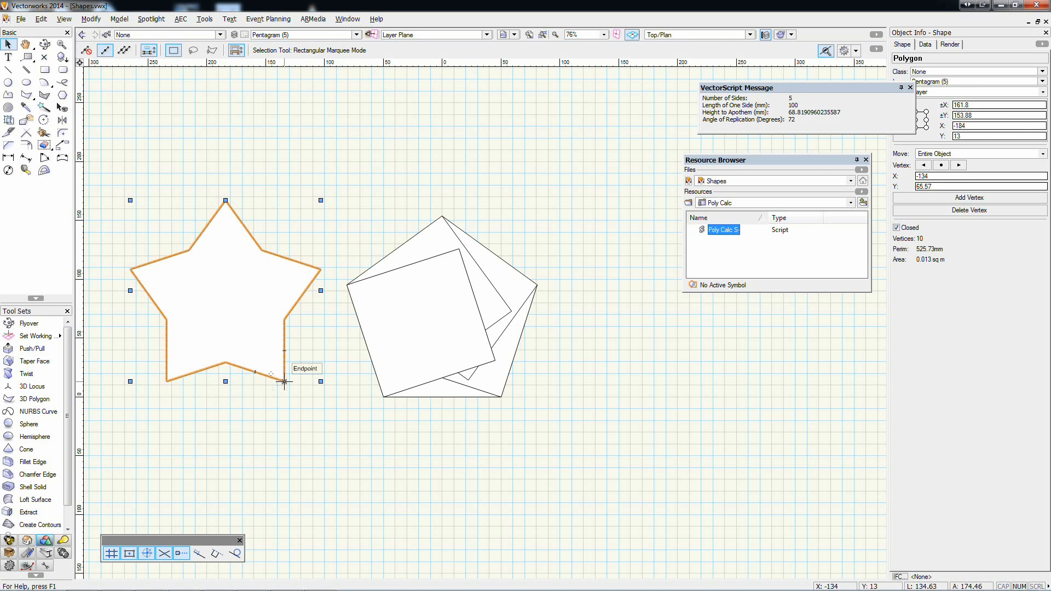
pyautogui.moveTo(284, 382); pyautogui.dragTo(501, 397)
pyautogui.click(600, 443)
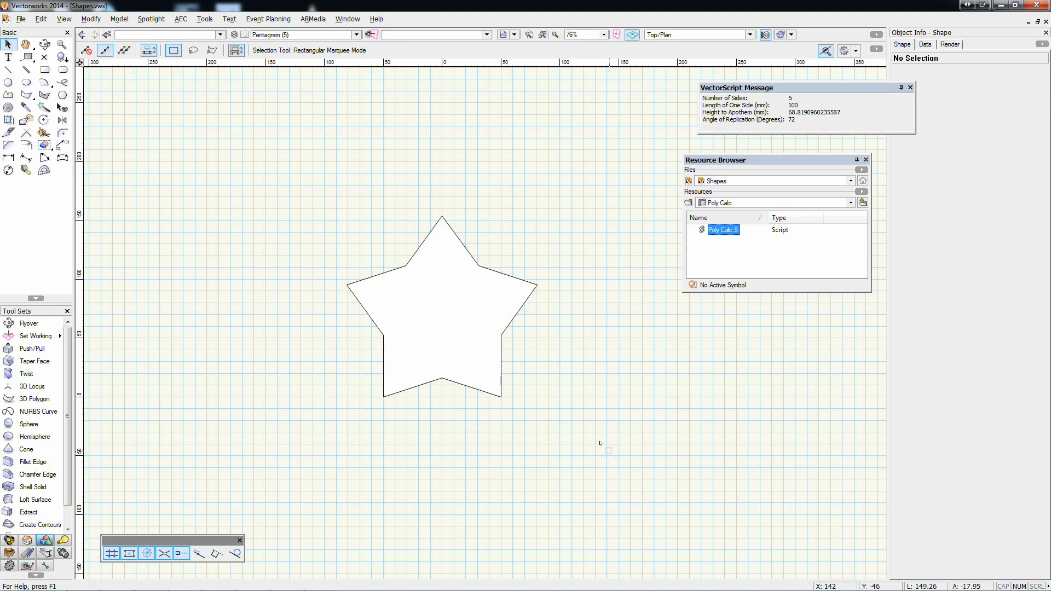
# - Extrude the square on the Polyhedra - Cube layer by 100 mm with Push/Pull to form a cube
pyautogui.hotkey('ctrl', 'Down')
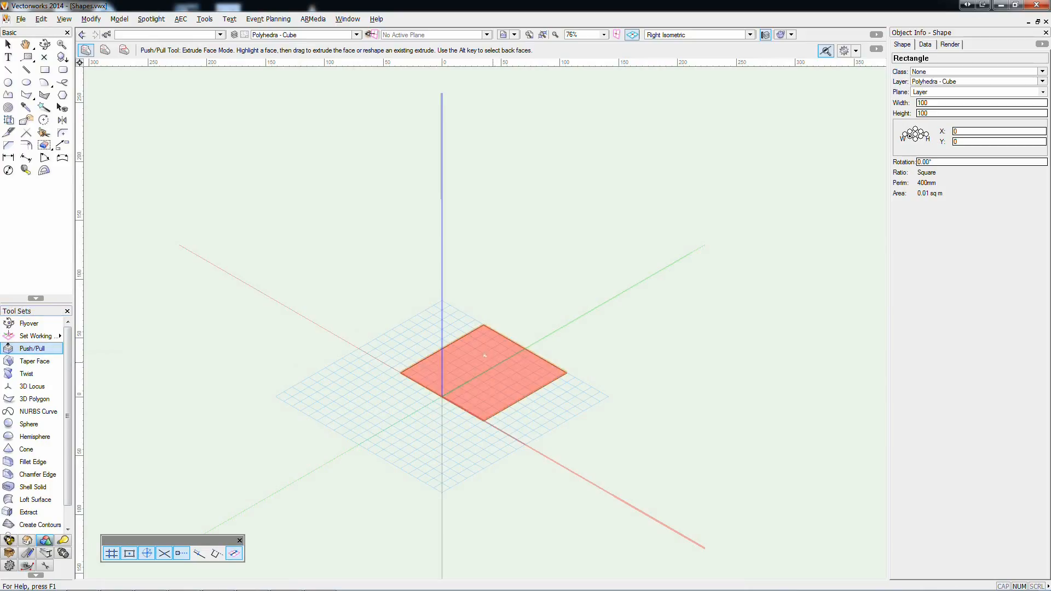
pyautogui.moveTo(484, 356); pyautogui.dragTo(492, 267)
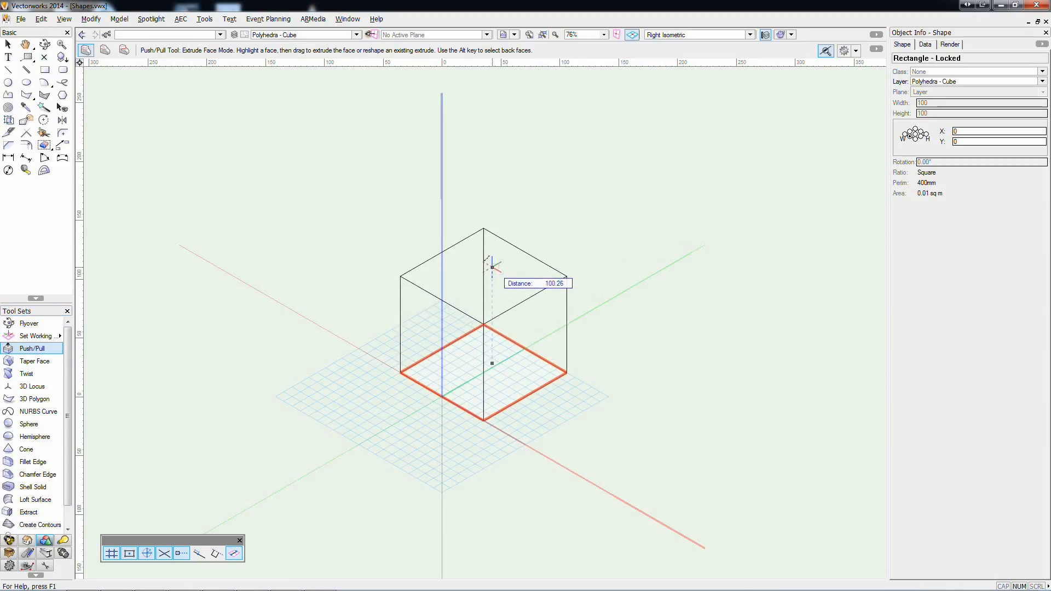
pyautogui.press('Tab')
pyautogui.write('100')
pyautogui.press('Return')
# - Extrude the square on the Polyhedra - Rectangular Prism layer upward by about 208 mm with Push/Pull
pyautogui.hotkey('shift', 'c')
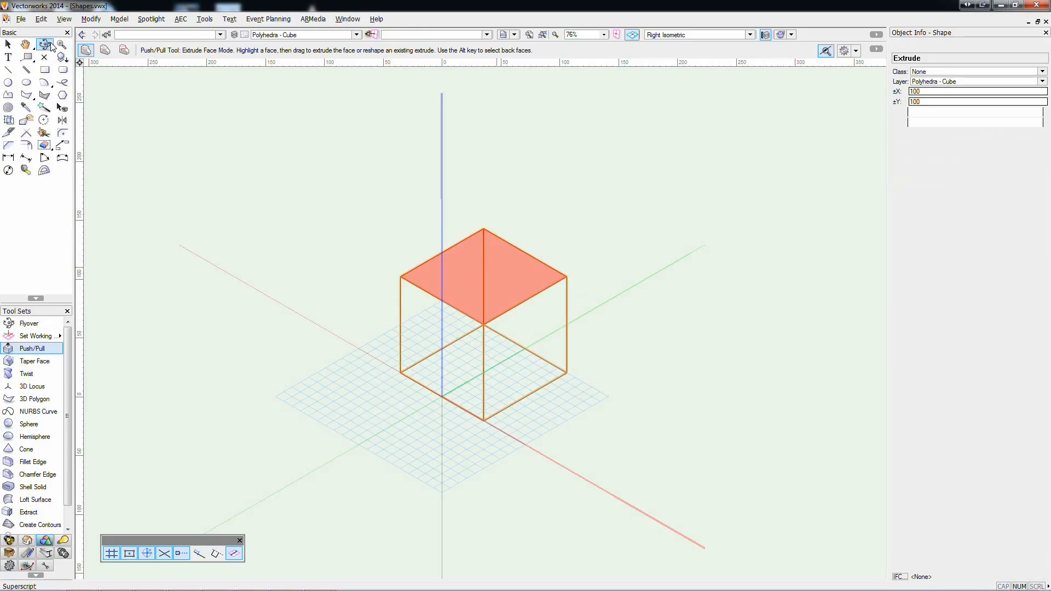
pyautogui.moveTo(464, 386); pyautogui.dragTo(479, 377)
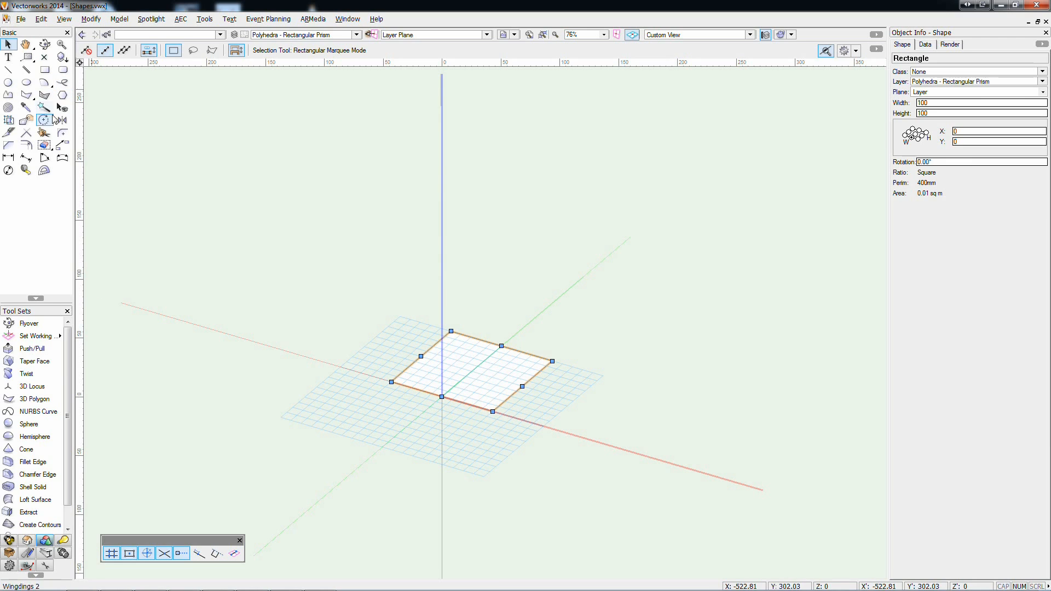
pyautogui.click(31, 352)
pyautogui.click(467, 361)
pyautogui.click(547, 149)
pyautogui.click(565, 322)
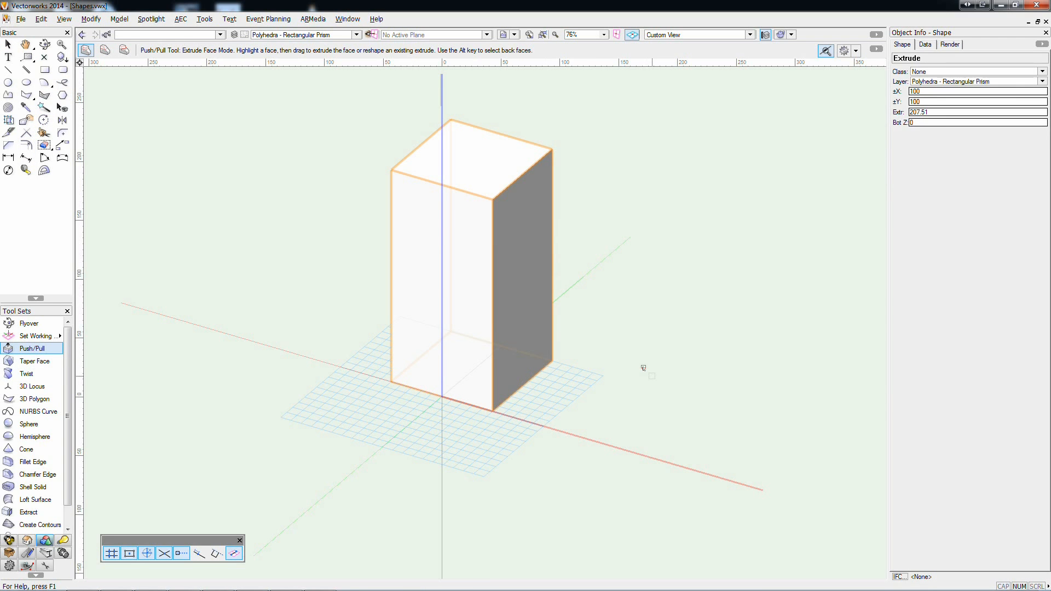
pyautogui.click(732, 380)
pyautogui.hotkey('ctrl', 'z')
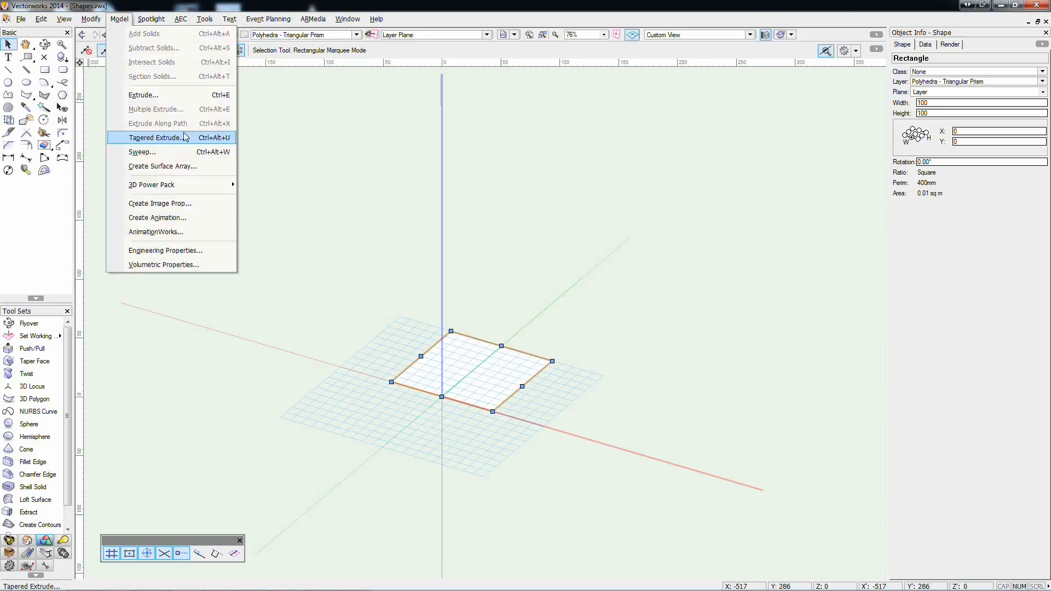
# - Create a tapered extrude from the square on the Polyhedra - Triangular Prism layer with a height of 100 mm and a taper angle of 26.565051°
pyautogui.click(200, 138)
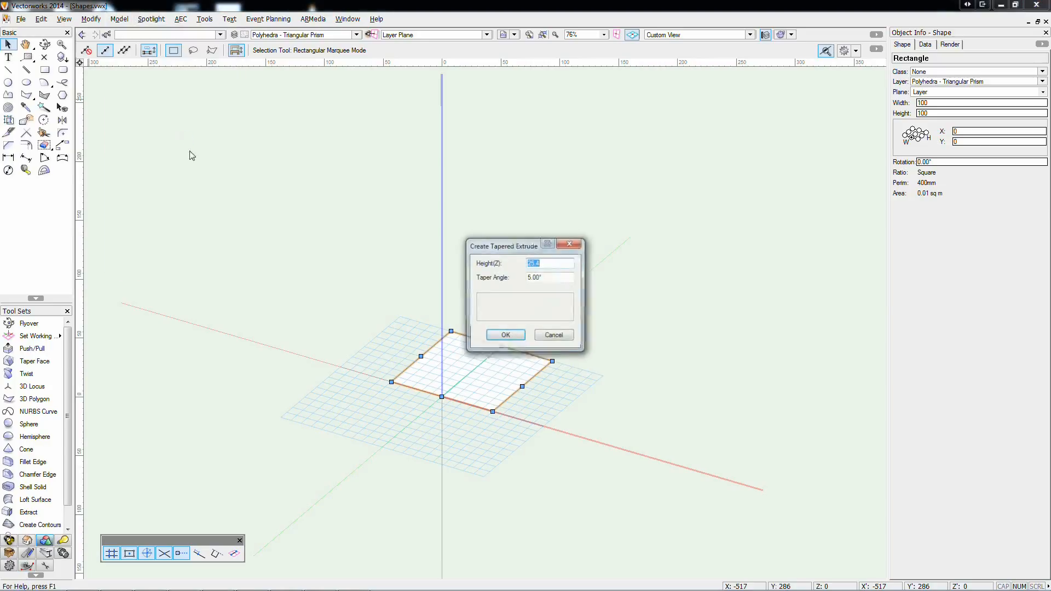
pyautogui.write('100')
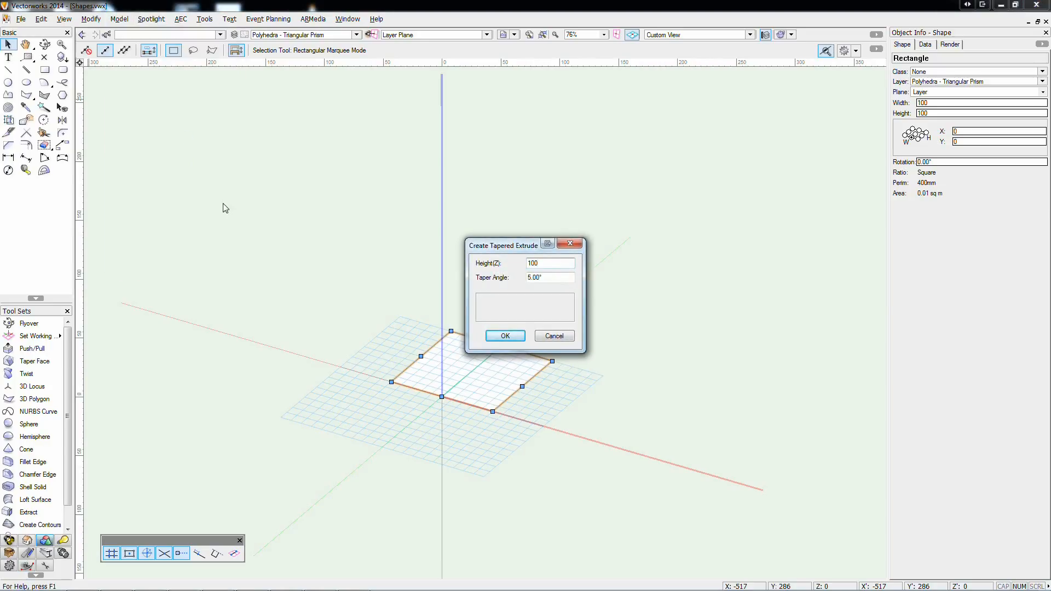
pyautogui.press('Tab')
pyautogui.write('26.565051')
pyautogui.press('Return')
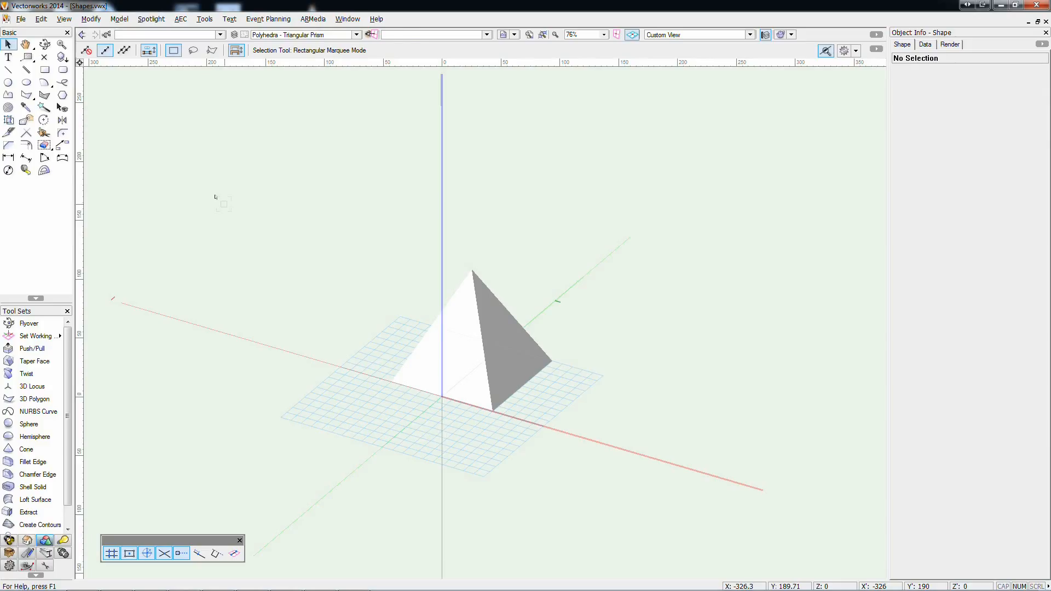
# - Paste the hexagon in place on the Polyhedra - Hexagonal Pyramid layer and turn it into a pyramid with Tapered Extrude
pyautogui.hotkey('ctrl', 'Down')
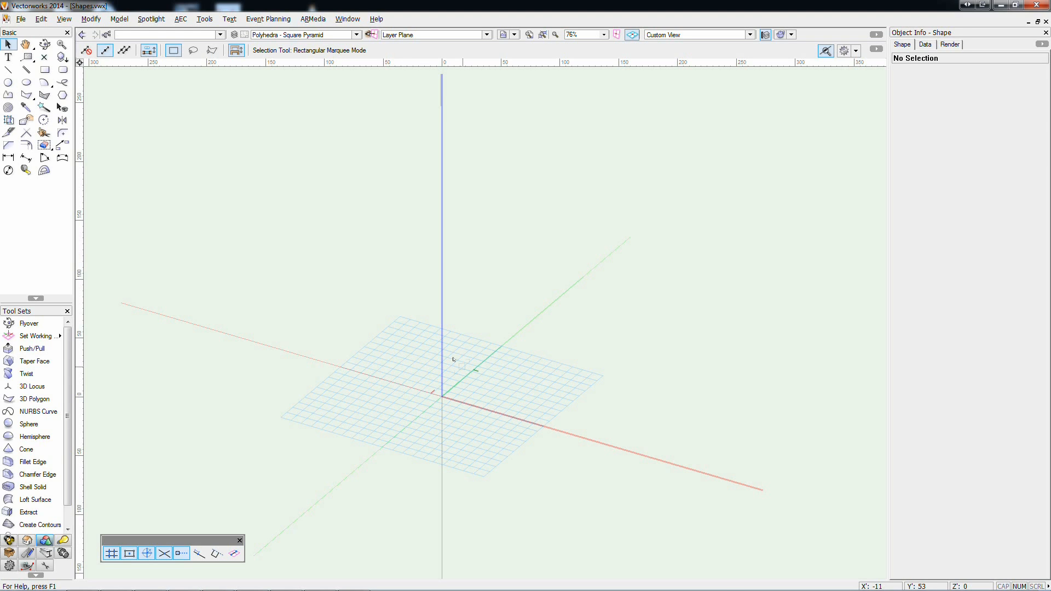
pyautogui.hotkey('ctrl', 'alt', 'v')
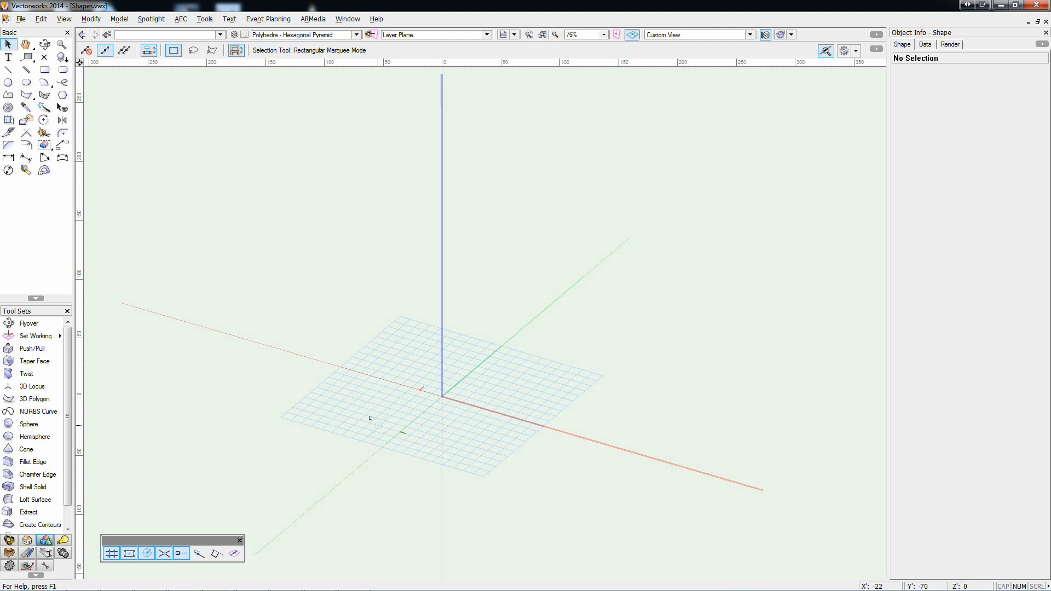
pyautogui.hotkey('ctrl', 'alt', 'v')
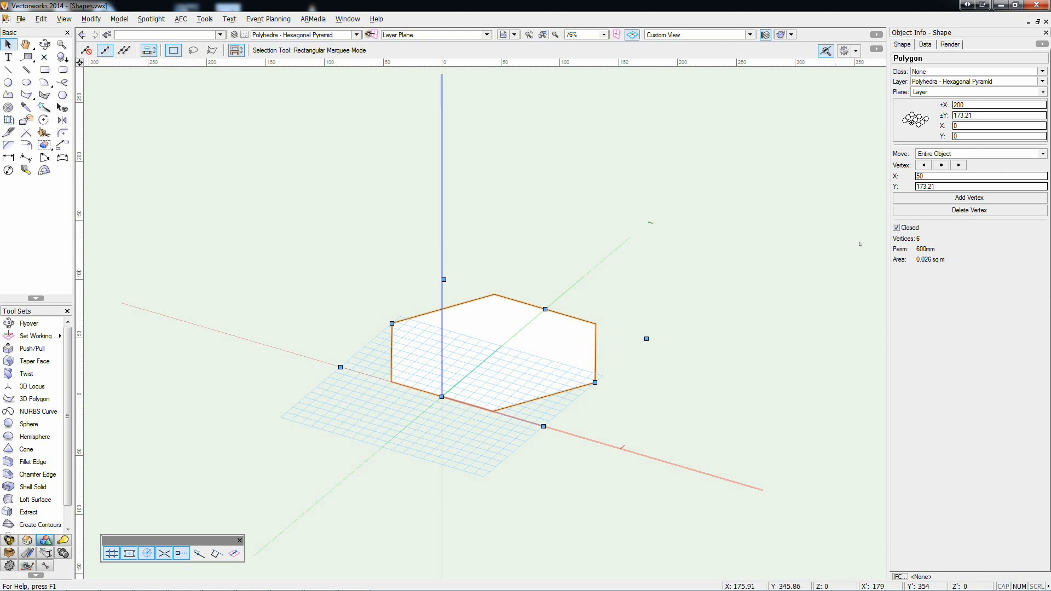
pyautogui.click(117, 19)
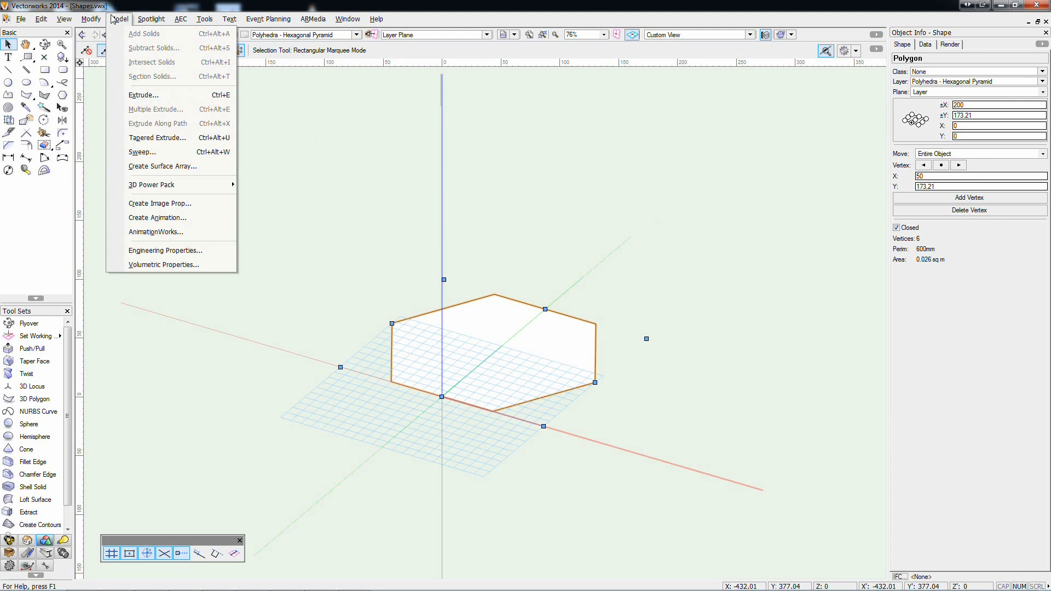
pyautogui.moveTo(96, 19)
pyautogui.click(110, 93)
pyautogui.write('1000')
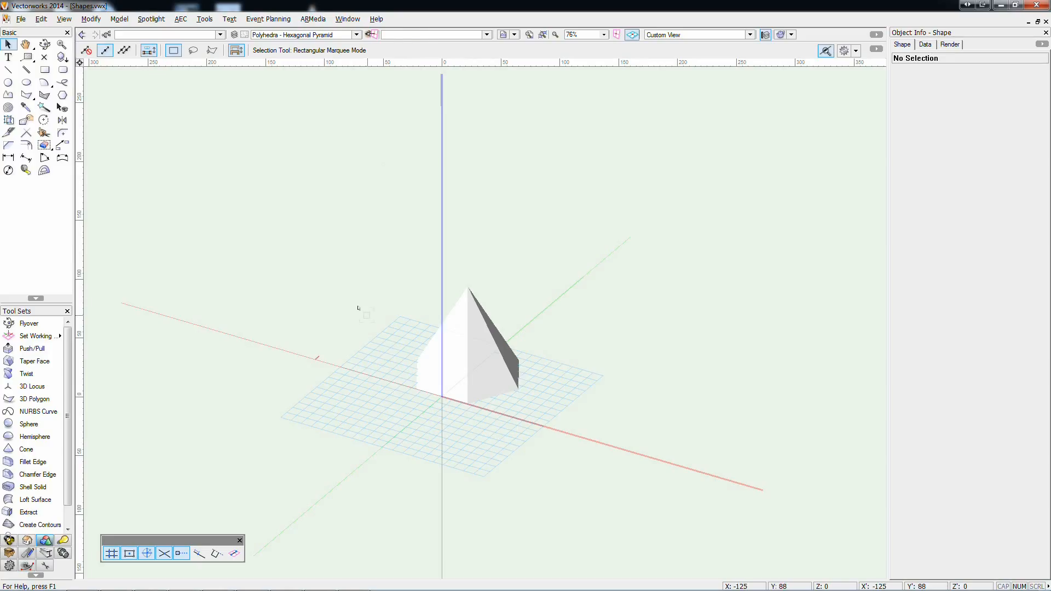
# - Sweep the square on the Cylinder layer 360° into a cylinder and place its circular end face on the Circle layer
pyautogui.hotkey('ctrl', 'z')
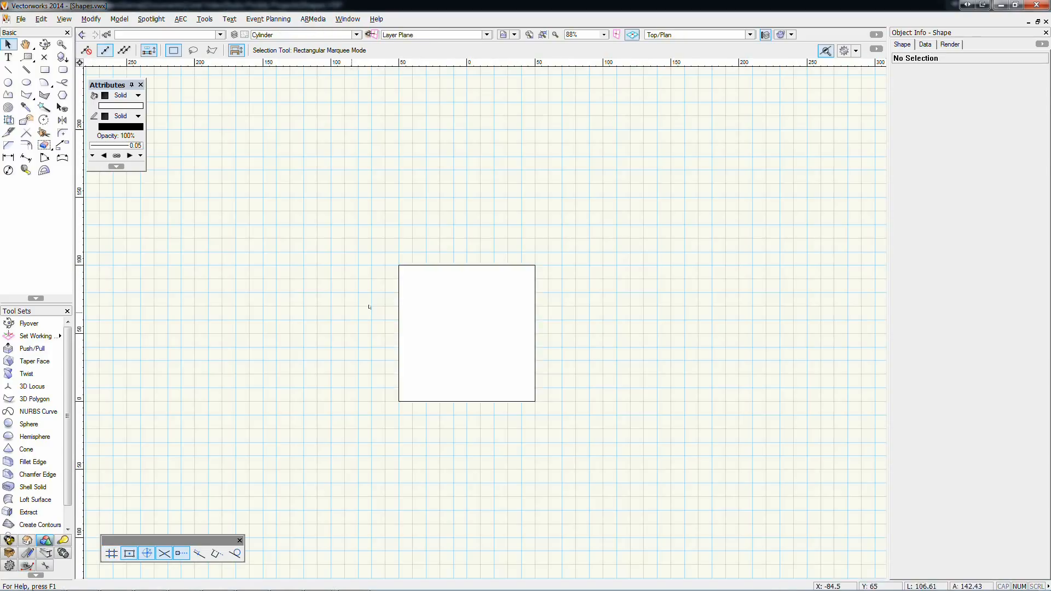
pyautogui.hotkey('ctrl', 'a')
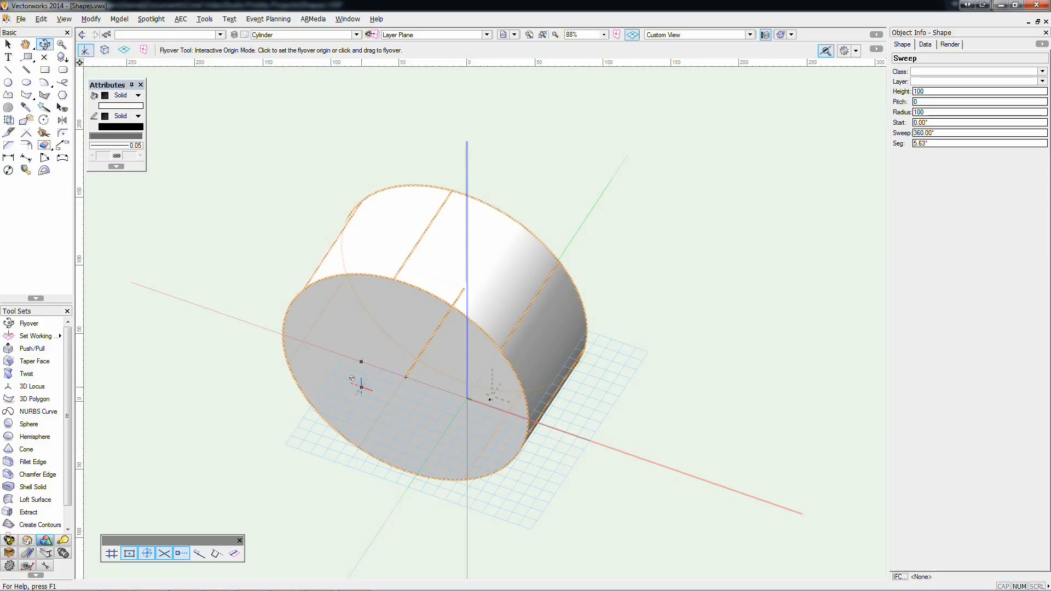
pyautogui.hotkey('ctrl', 'z')
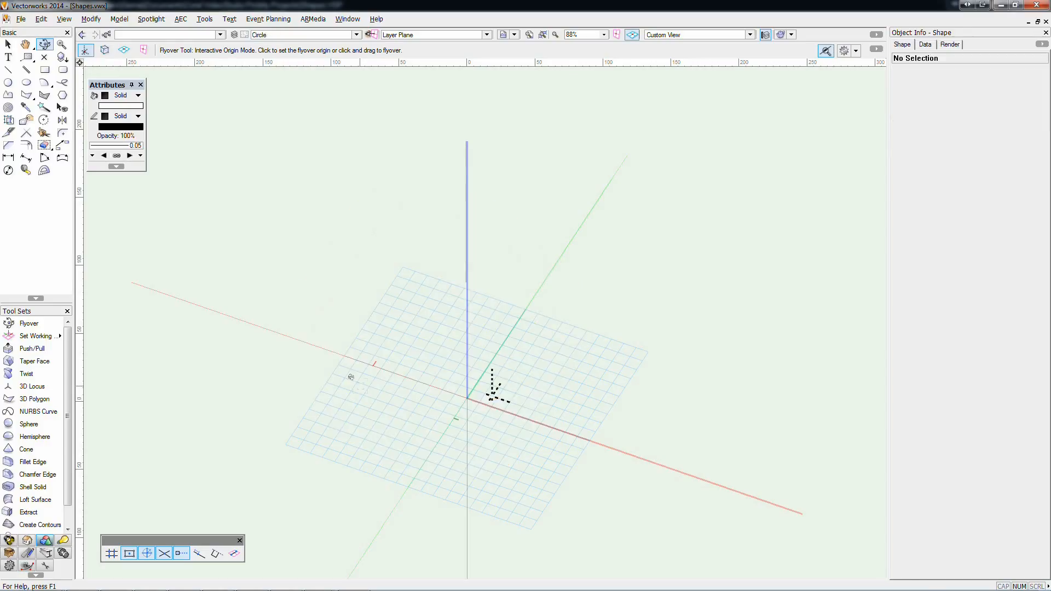
pyautogui.hotkey('ctrl', 'y')
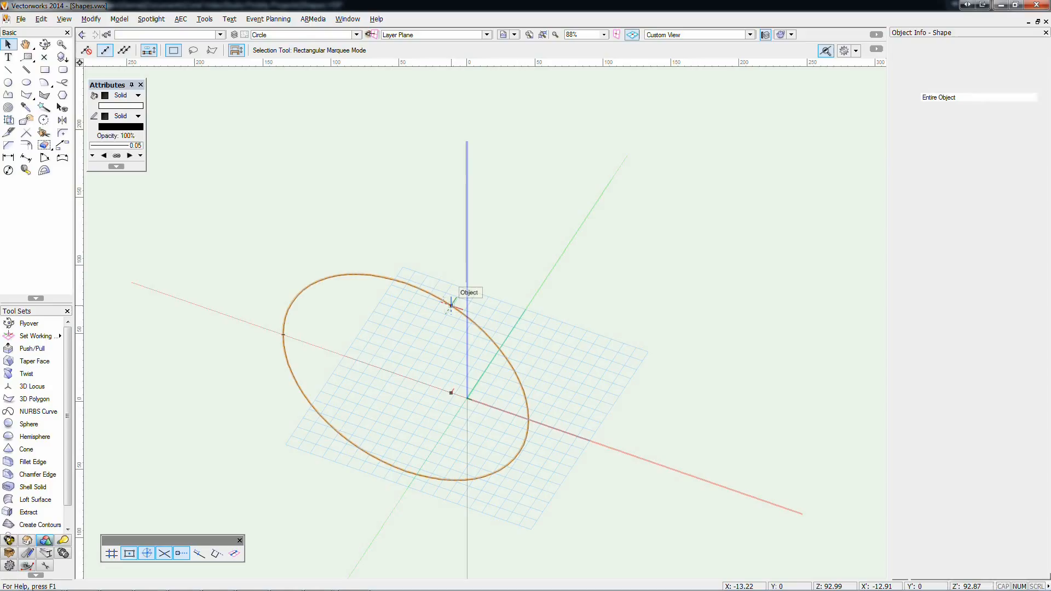
# - Convert the circular NURBS surface on the Circle layer into flat lines on the screen plane in Top/Plan view
pyautogui.click(452, 305)
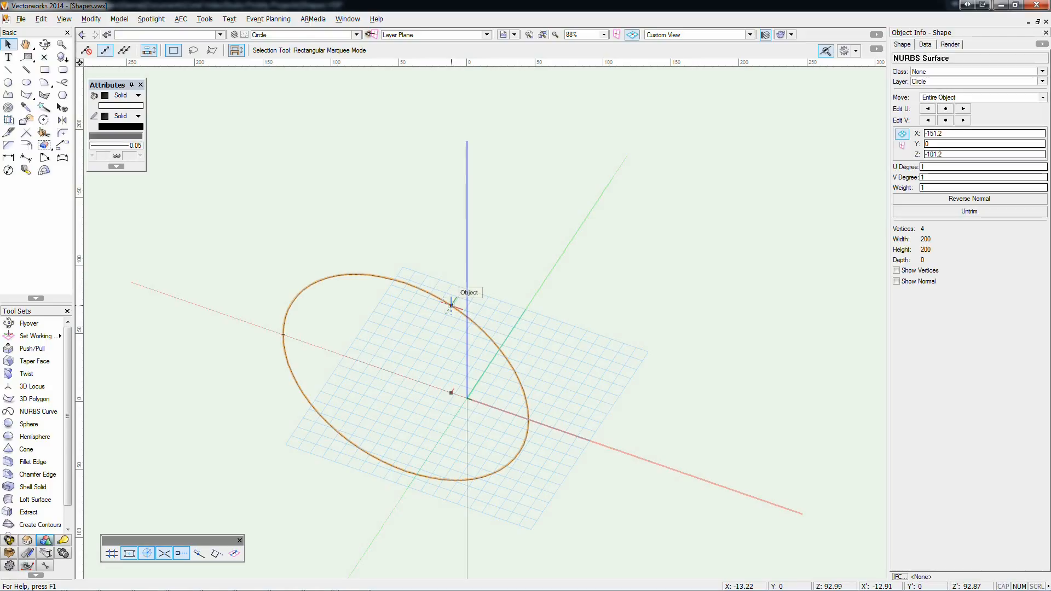
pyautogui.press('4')
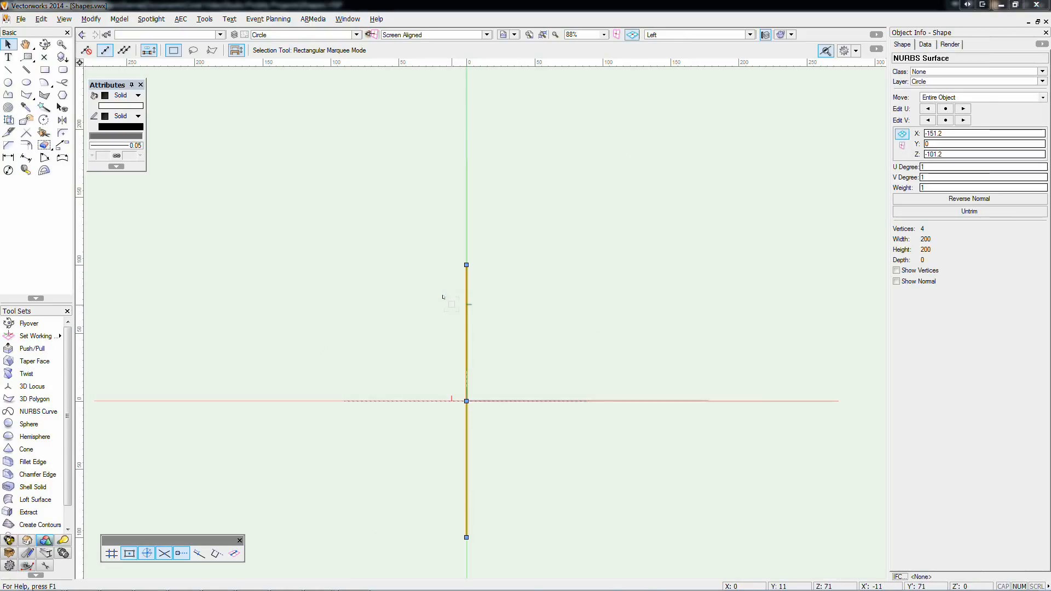
pyautogui.press('super')
pyautogui.press('super')
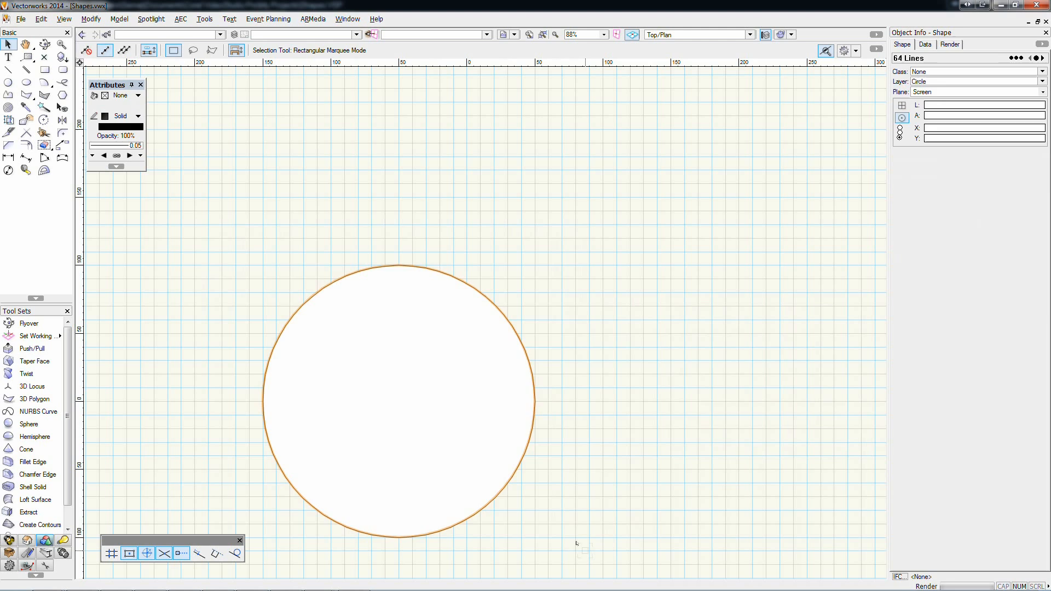
pyautogui.click(576, 544)
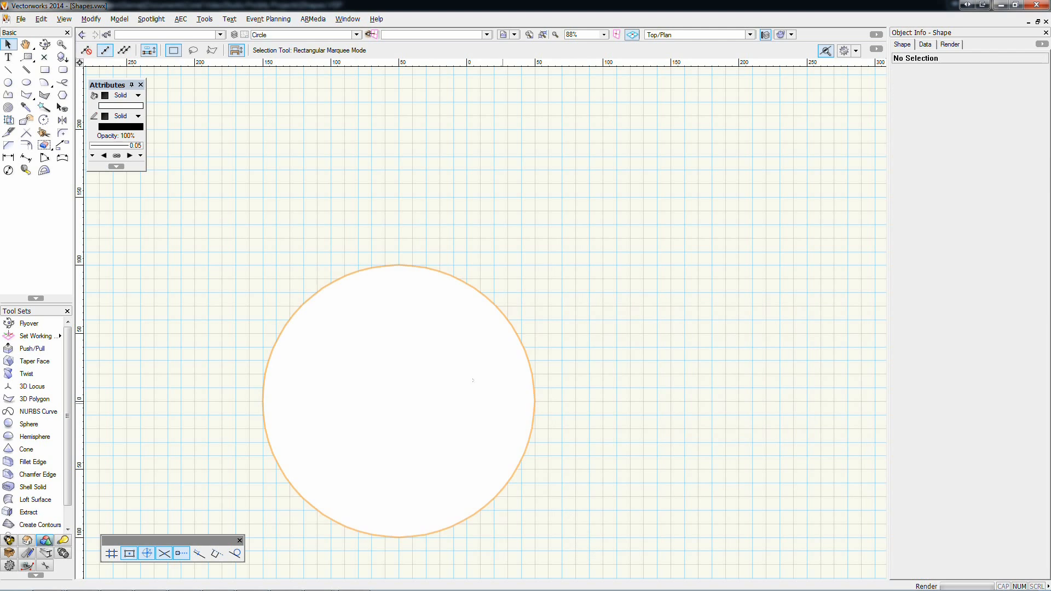
# - Turn the circle's line segments into one closed polygon and place it on the Cone layer with its lowest point at the origin
pyautogui.click(474, 380)
pyautogui.click(121, 117)
pyautogui.click(122, 128)
pyautogui.moveTo(400, 420); pyautogui.dragTo(485, 371)
pyautogui.click(313, 181)
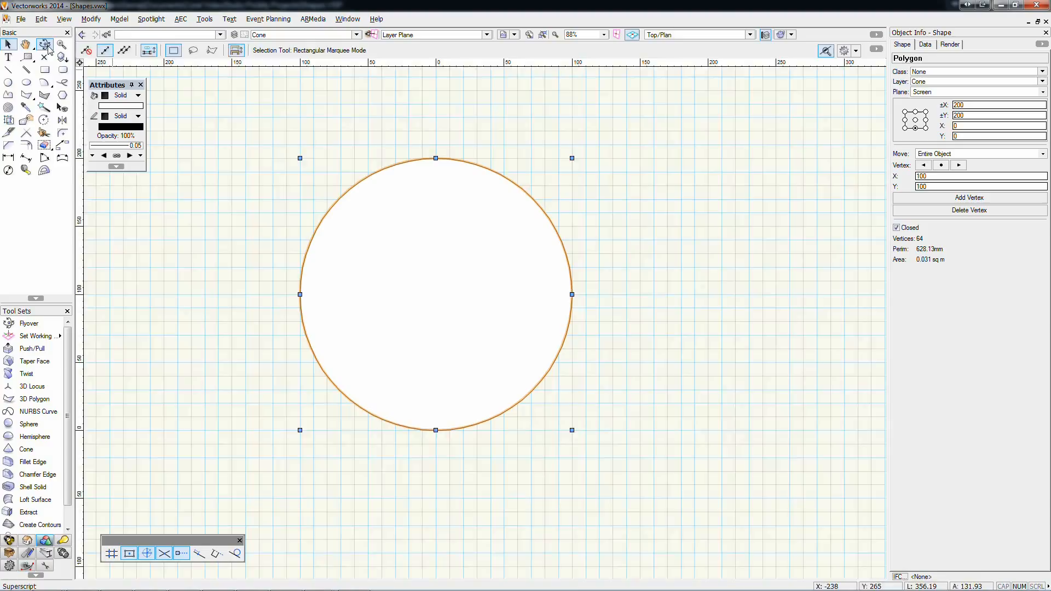
pyautogui.click(45, 44)
pyautogui.moveTo(225, 469); pyautogui.dragTo(324, 442)
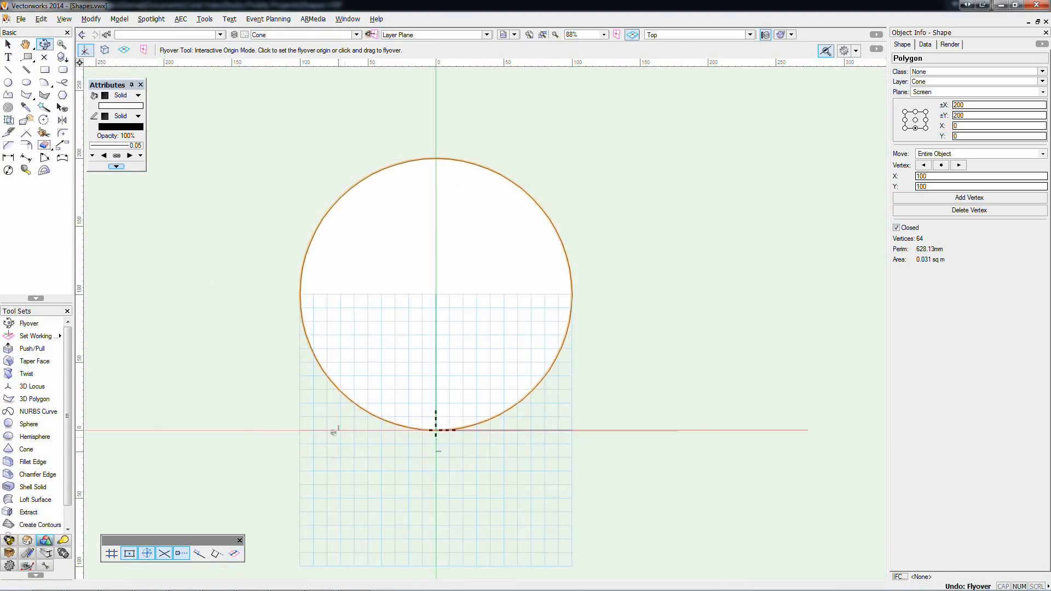
pyautogui.press('x')
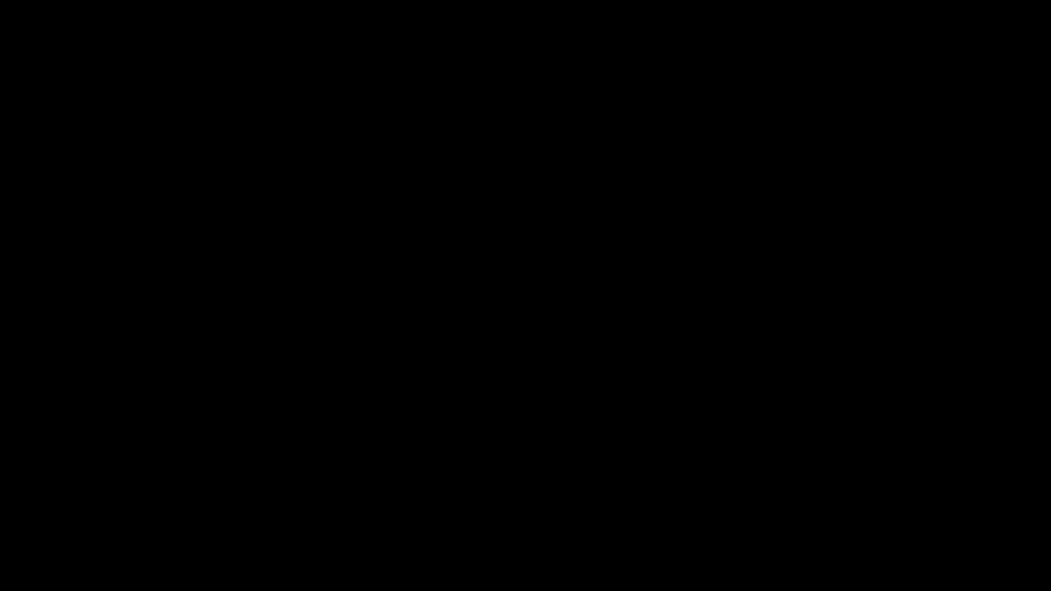